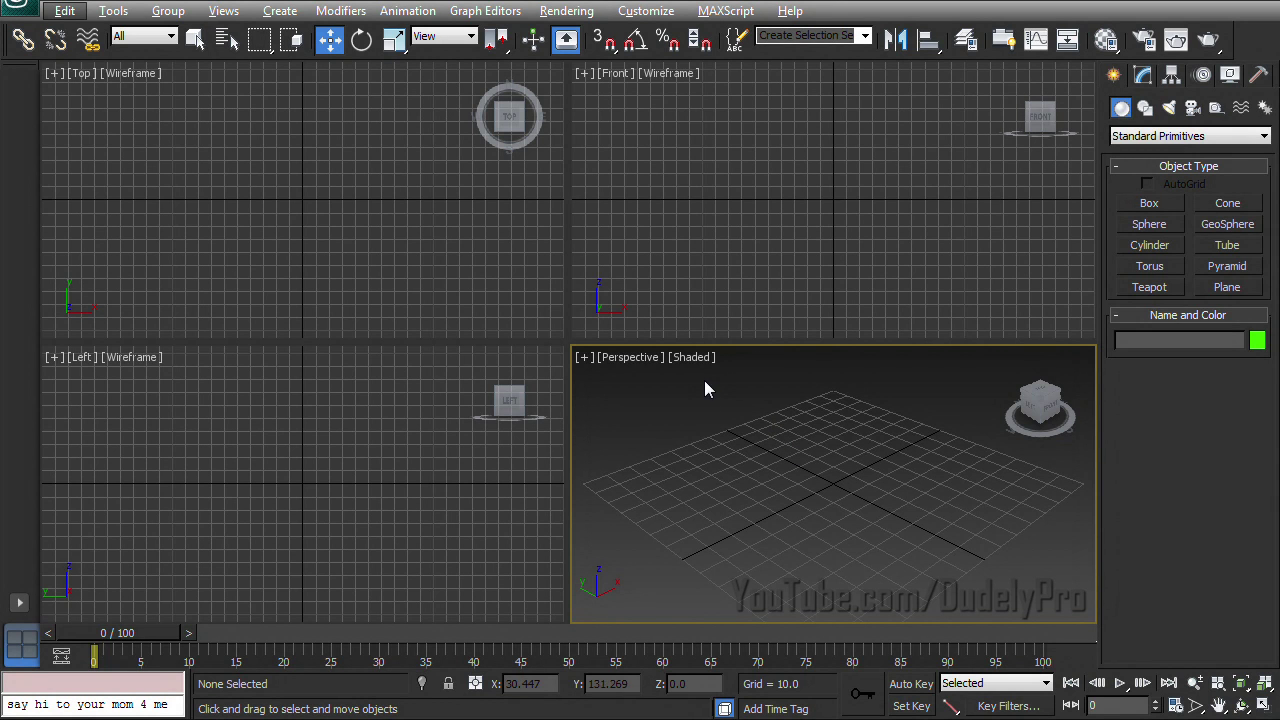
Step: Maximize the Perspective viewport
key("alt+w")
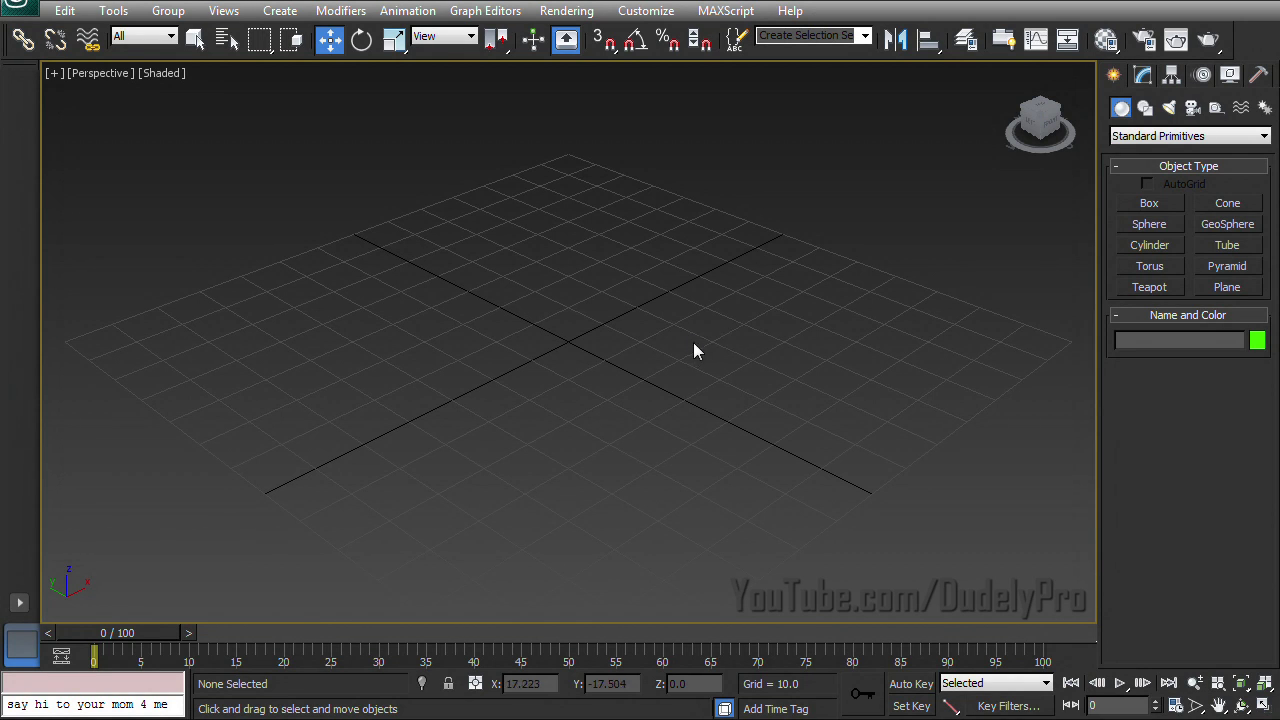
Step: Draw an ellipse spline about 58 units long and 46 units wide on the +X side of the grid
left_click(1146, 110)
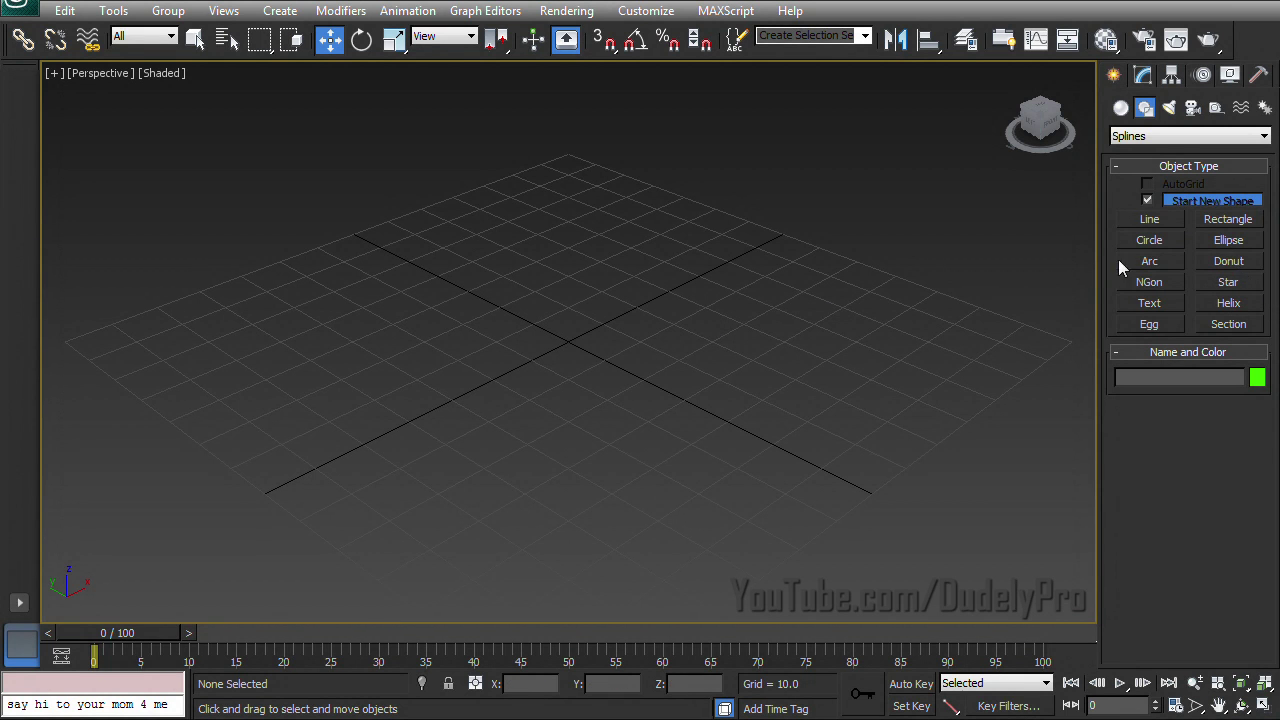
left_click(1213, 246)
left_click_drag(845, 332, 1005, 360)
middle_click_drag(912, 372, 872, 398, "alt")
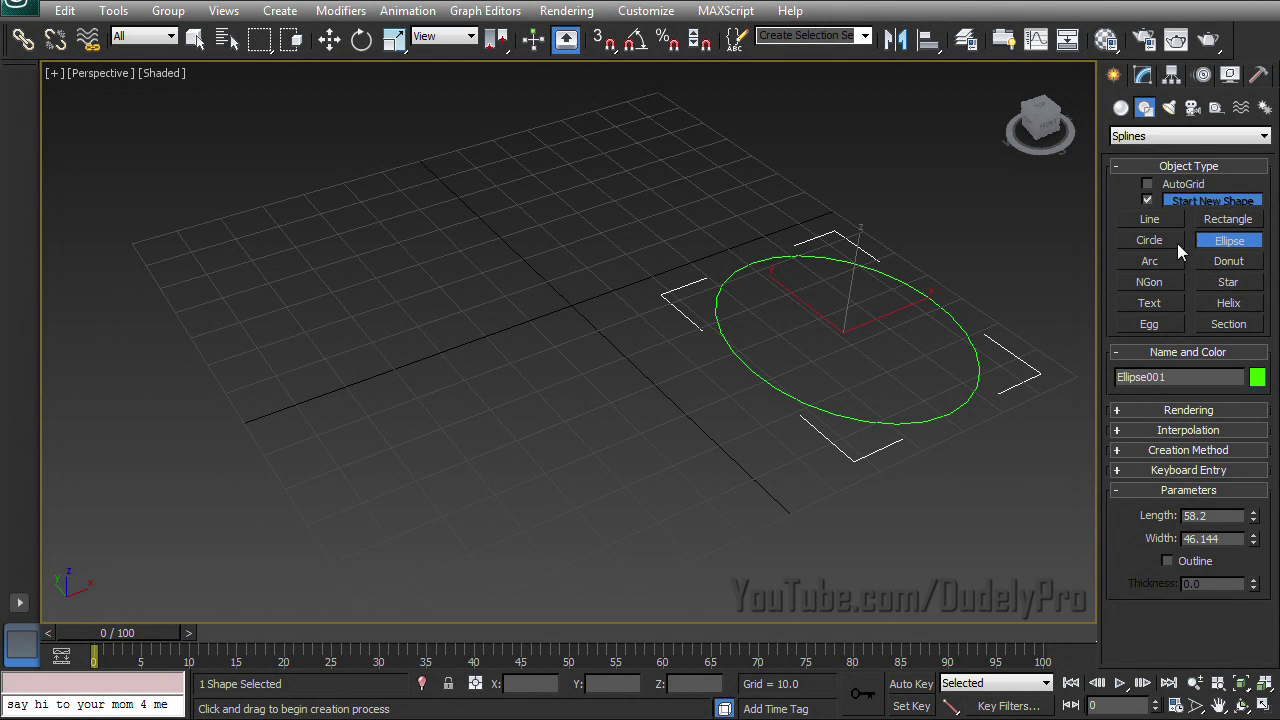
left_click(1135, 220)
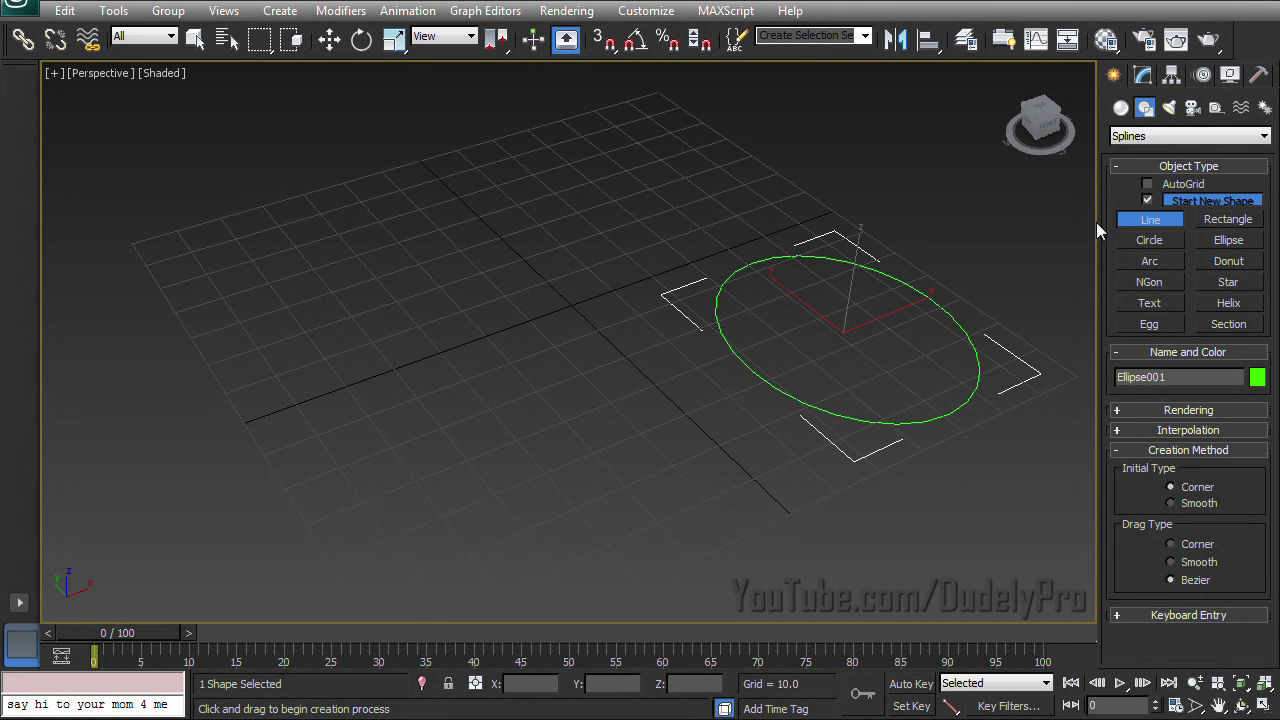
left_click(400, 169)
left_click_drag(548, 214, 600, 322)
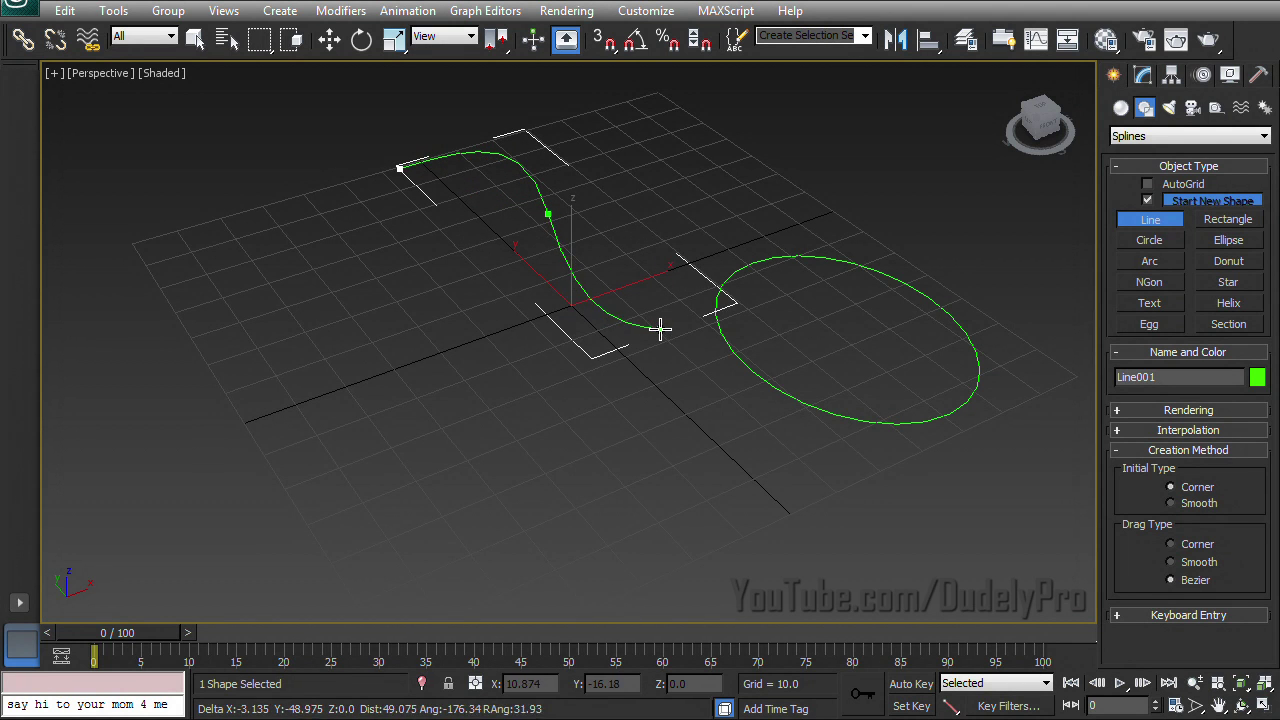
right_click(638, 335)
key("ctrl+z")
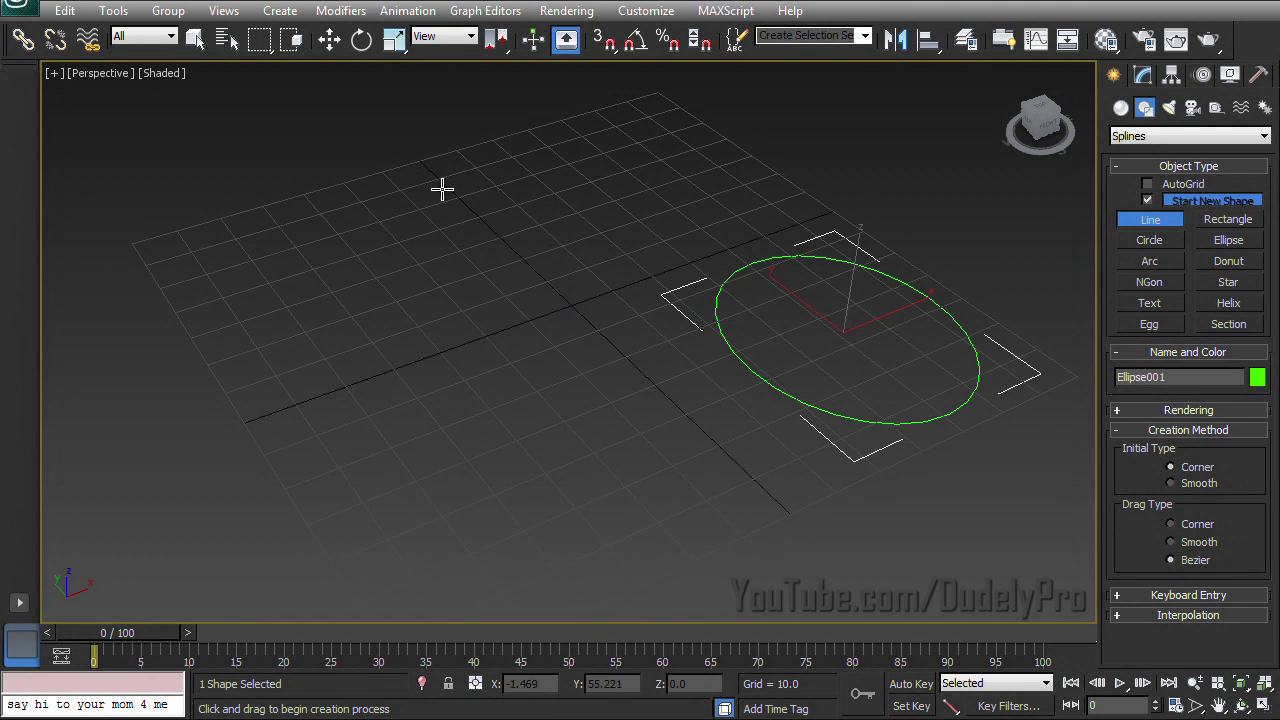
Step: Draw a closed six-point line spline across the middle of the grid, mixing straight corners with curved Bezier segments
left_click(390, 168)
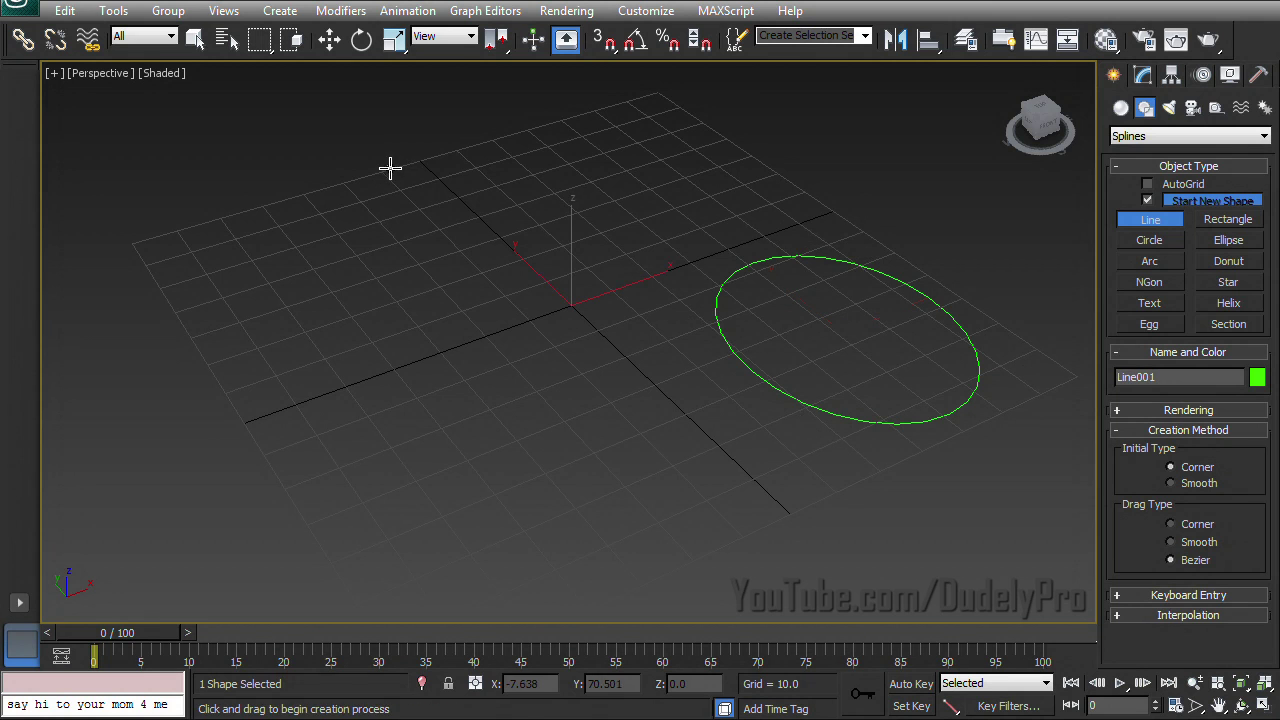
left_click(550, 172)
left_click(561, 293)
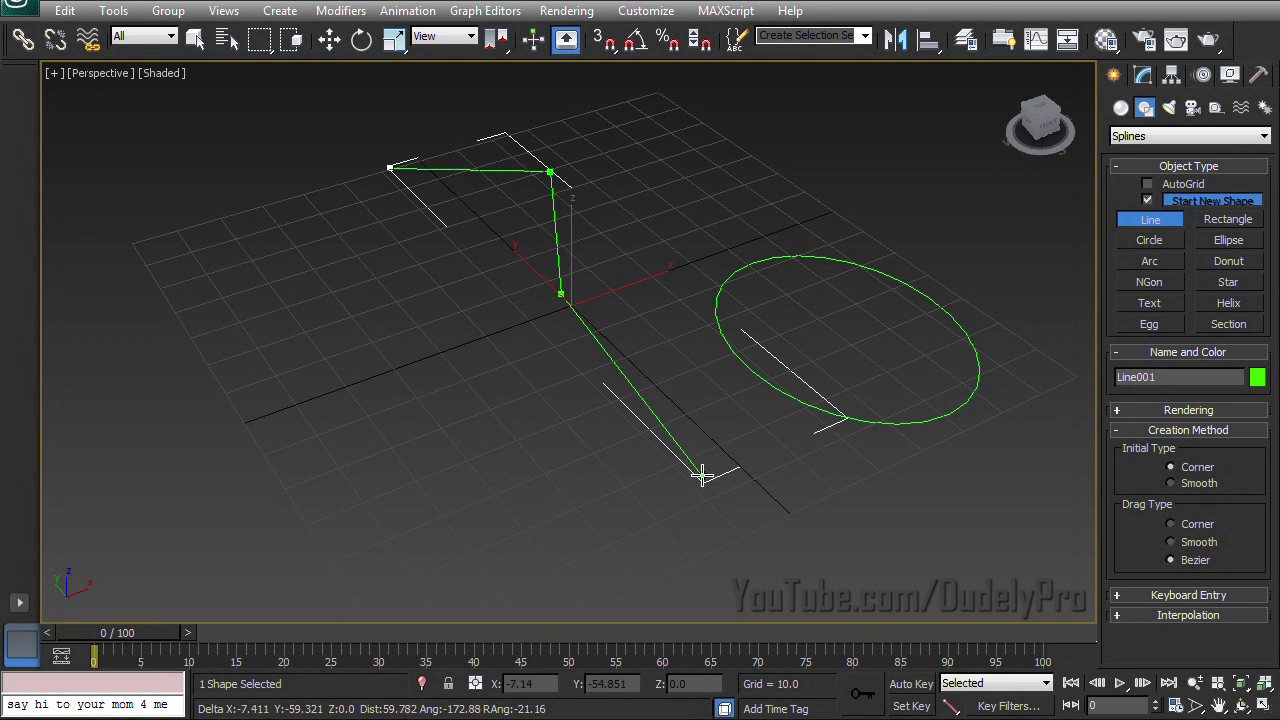
left_click(680, 397)
left_click_drag(494, 514, 222, 452)
left_click(340, 317)
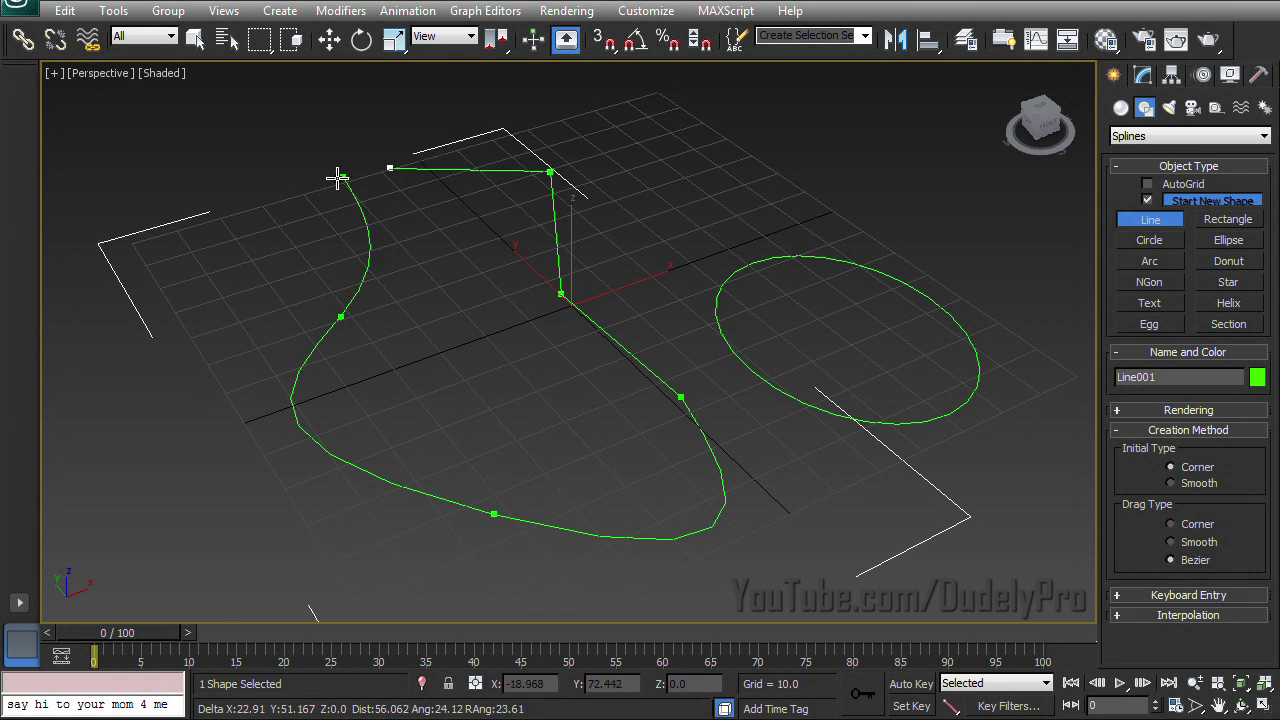
left_click(390, 166)
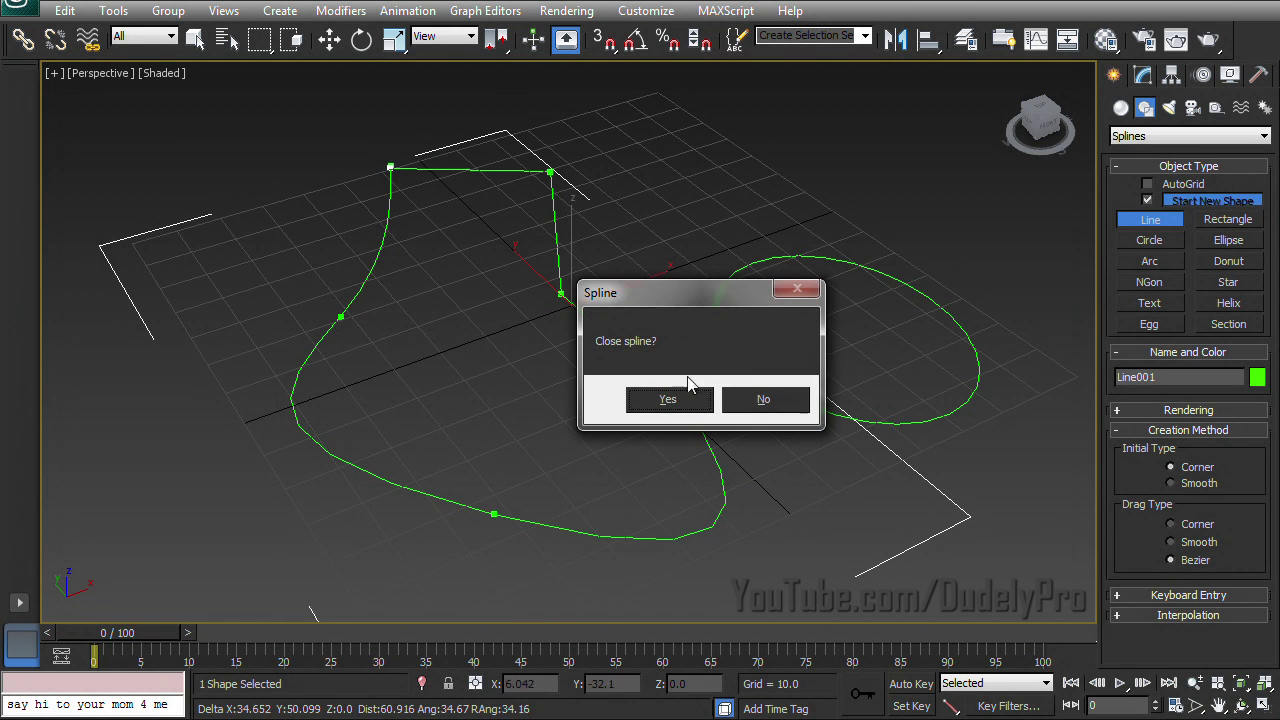
left_click(668, 400)
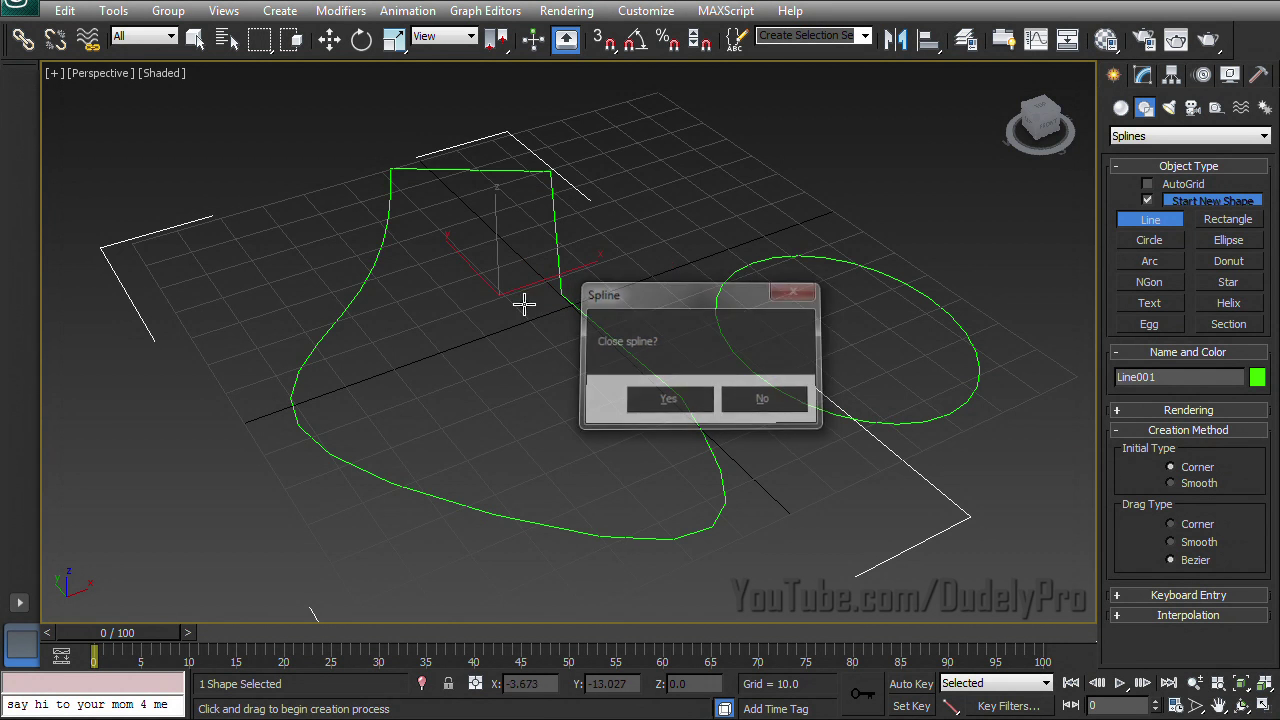
Step: Draw an open five-point line spline with curved bends beside the closed shape, on the side opposite the ellipse
middle_click_drag(523, 300, 286, 180, "alt")
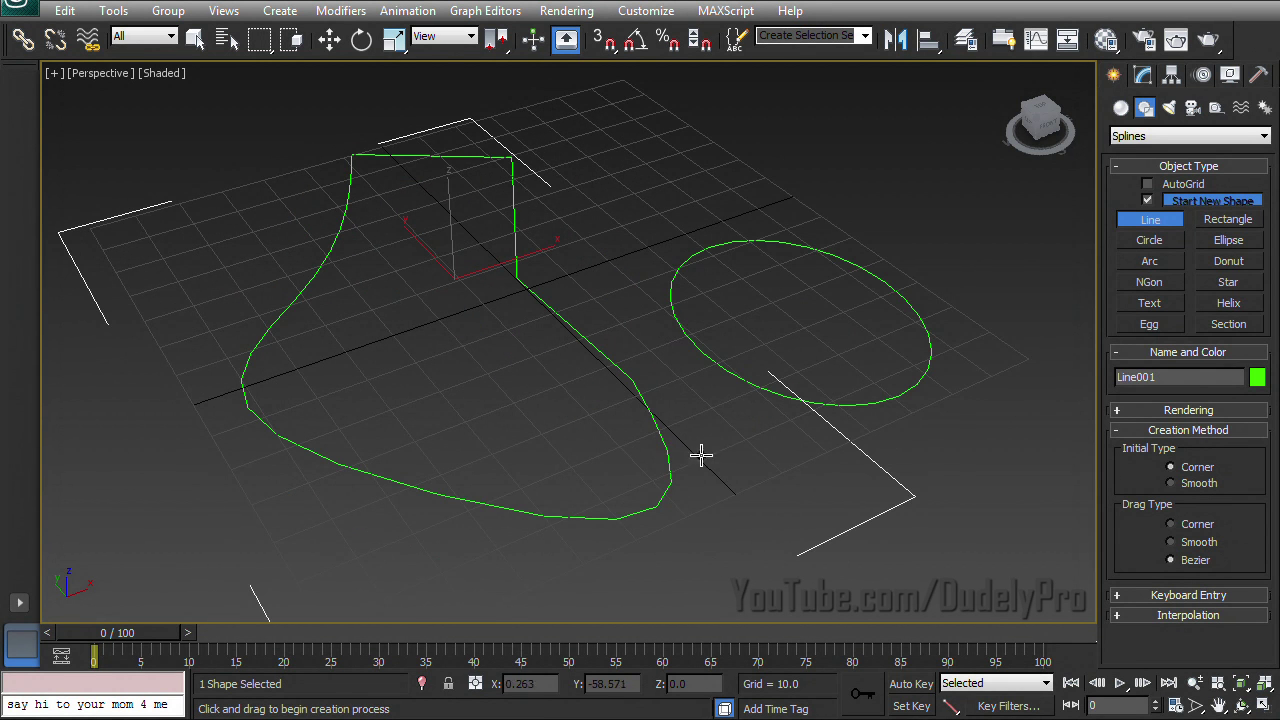
middle_click_drag(660, 414, 853, 430)
left_click(209, 217)
left_click_drag(410, 237, 406, 255)
left_click_drag(232, 431, 232, 445)
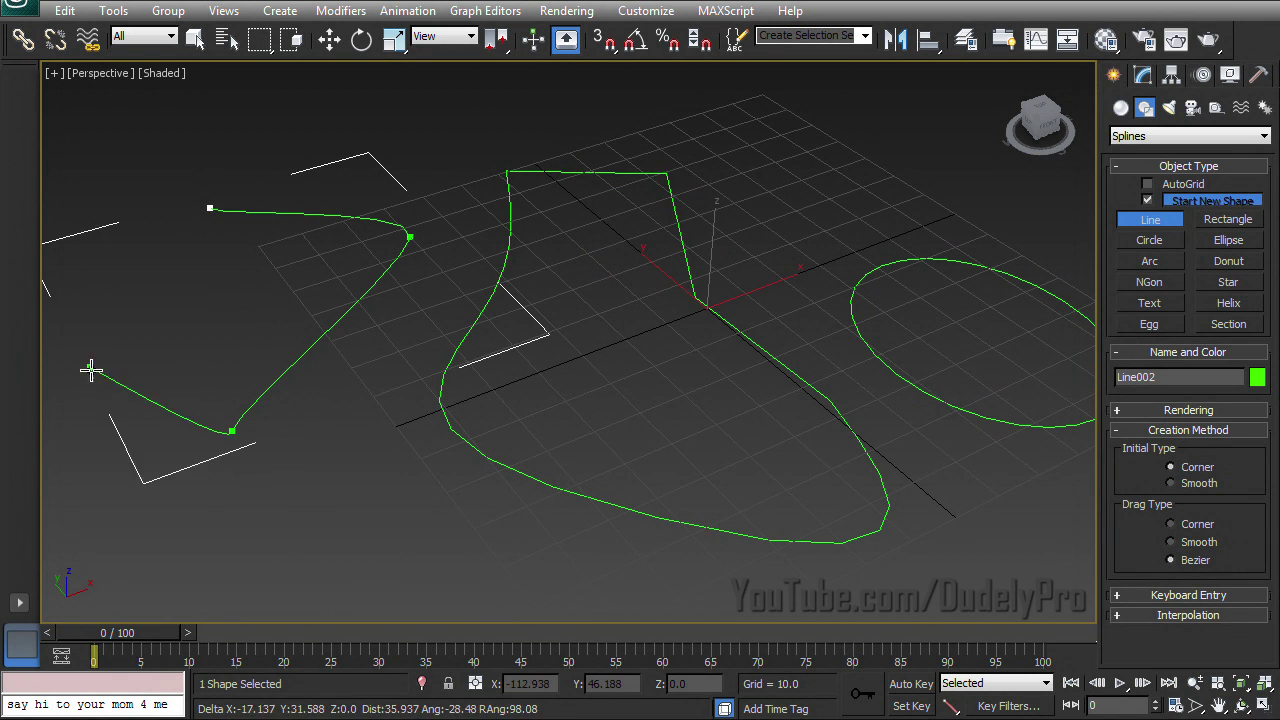
left_click_drag(372, 565, 389, 567)
left_click(398, 485)
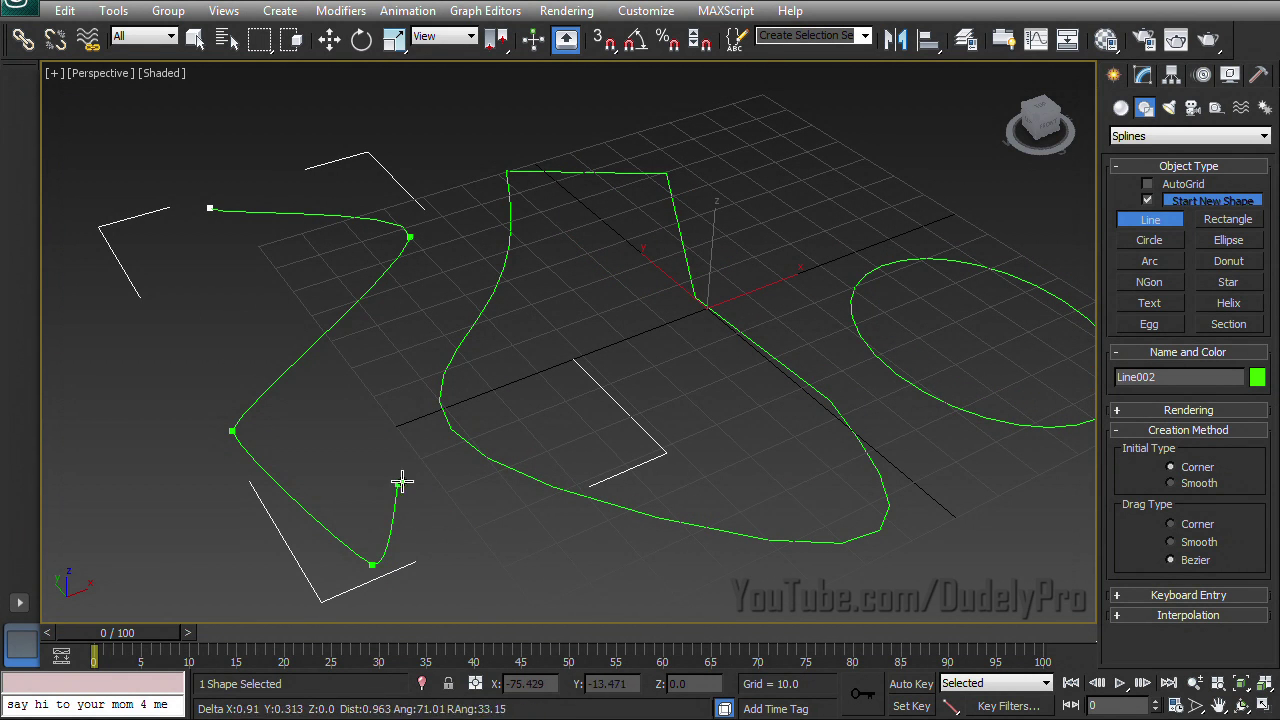
right_click(645, 455)
Step: Draw a short, gently curved open line spline in front of the closed shape
middle_click_drag(490, 382, 449, 250)
left_click_drag(422, 471, 553, 500)
left_click(720, 498)
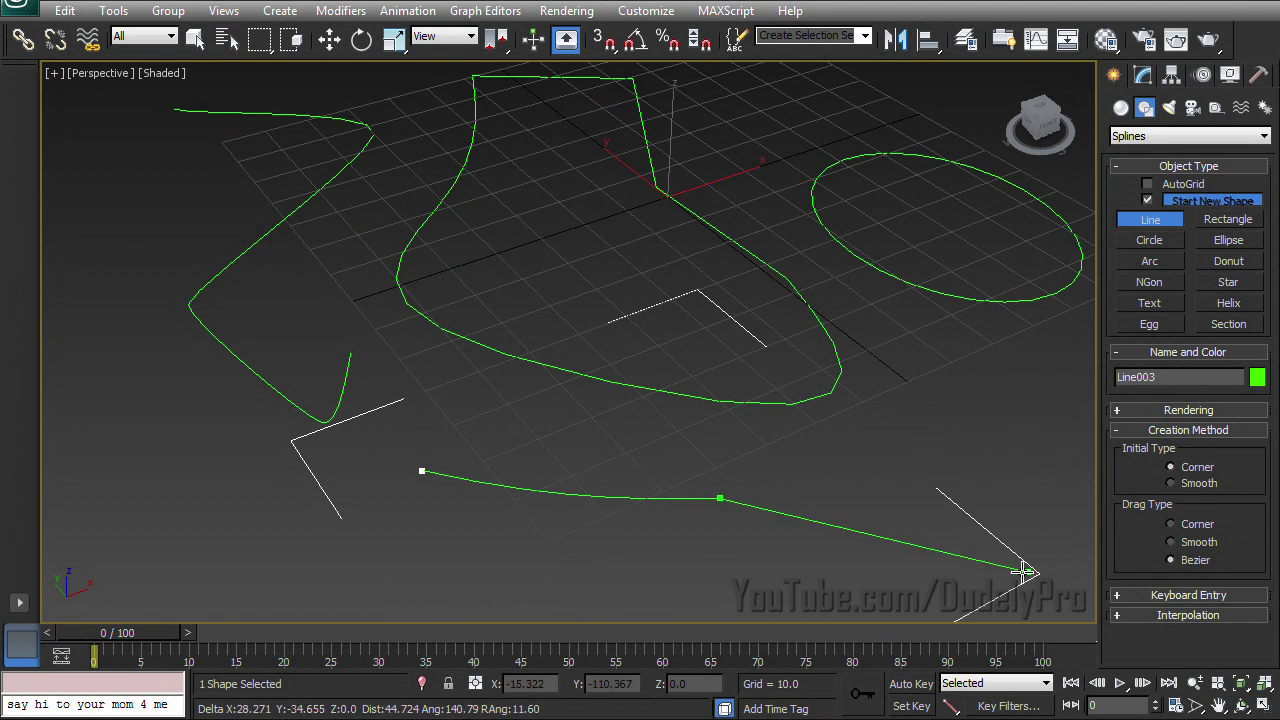
right_click(977, 360)
Step: Select all the practice shapes in the scene and delete them
scroll(482, 432, "down", 3)
key("w")
key("ctrl+a")
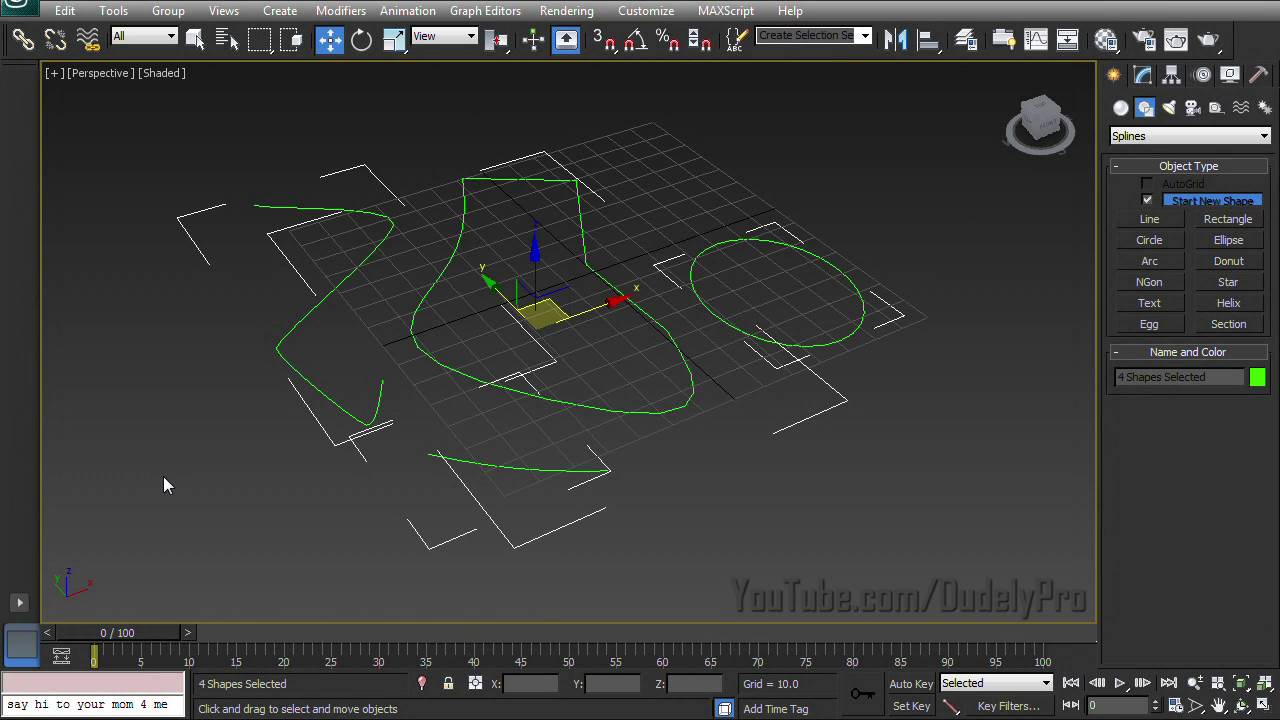
key("Delete")
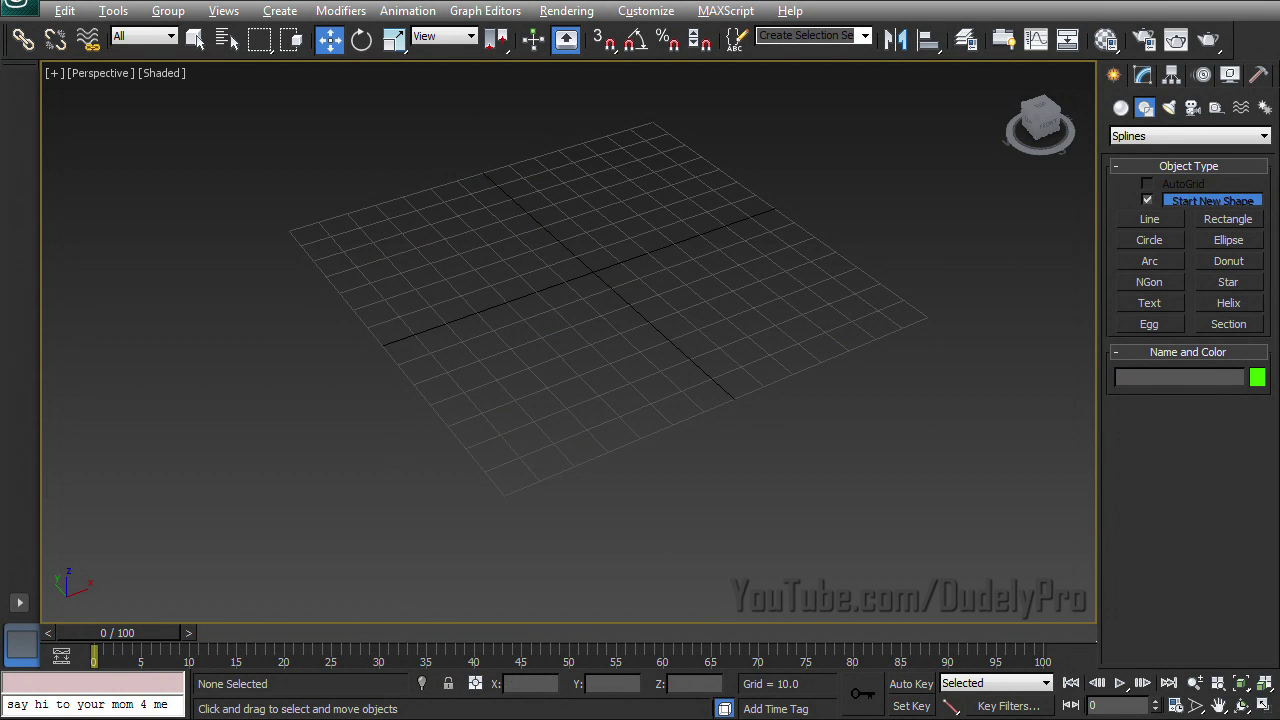
Step: Review the circuit board reference pictures in the IMAGES folder window
left_click(233, 690)
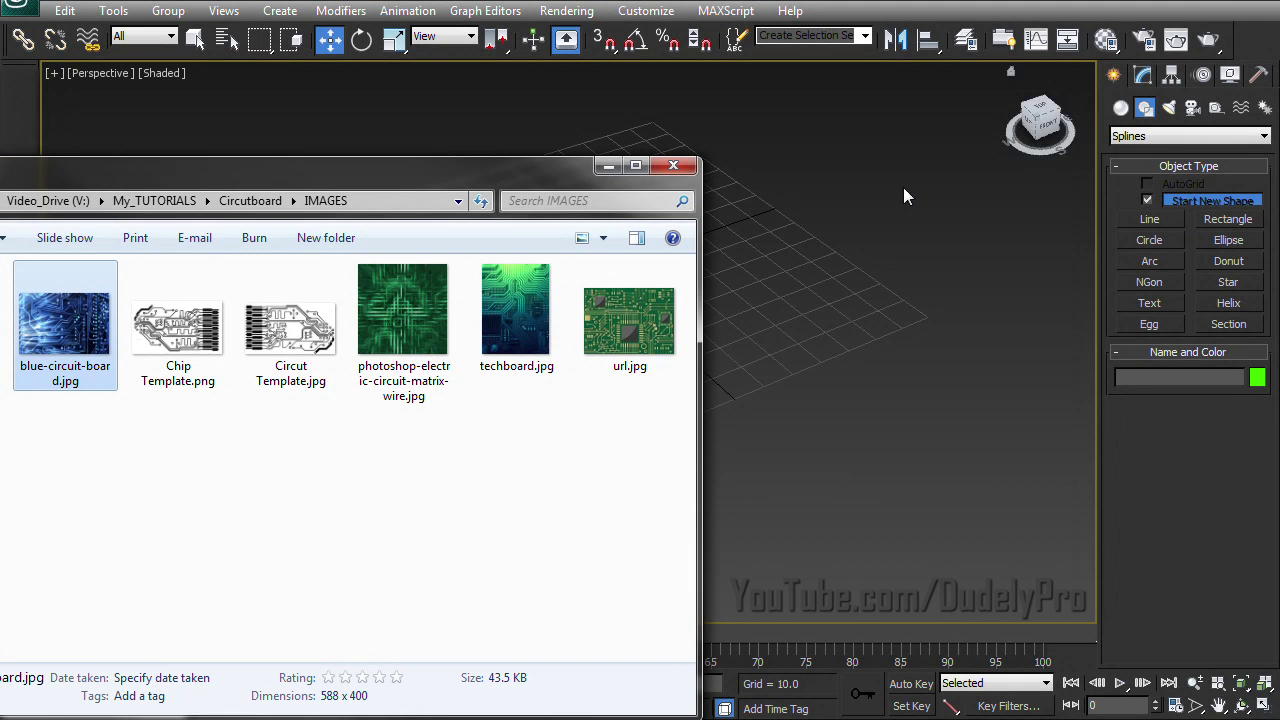
left_click(609, 166)
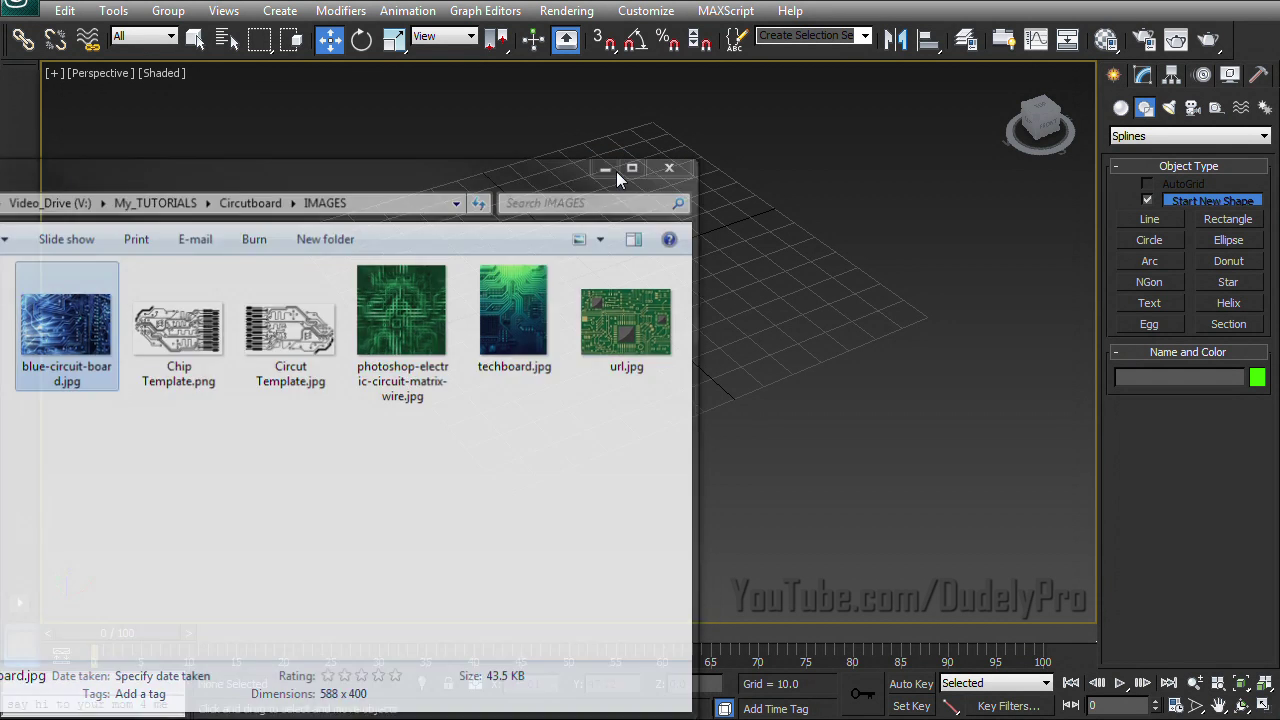
Step: Create a plane on the grid and set its length to 70 and its width to 125
left_click(1236, 288)
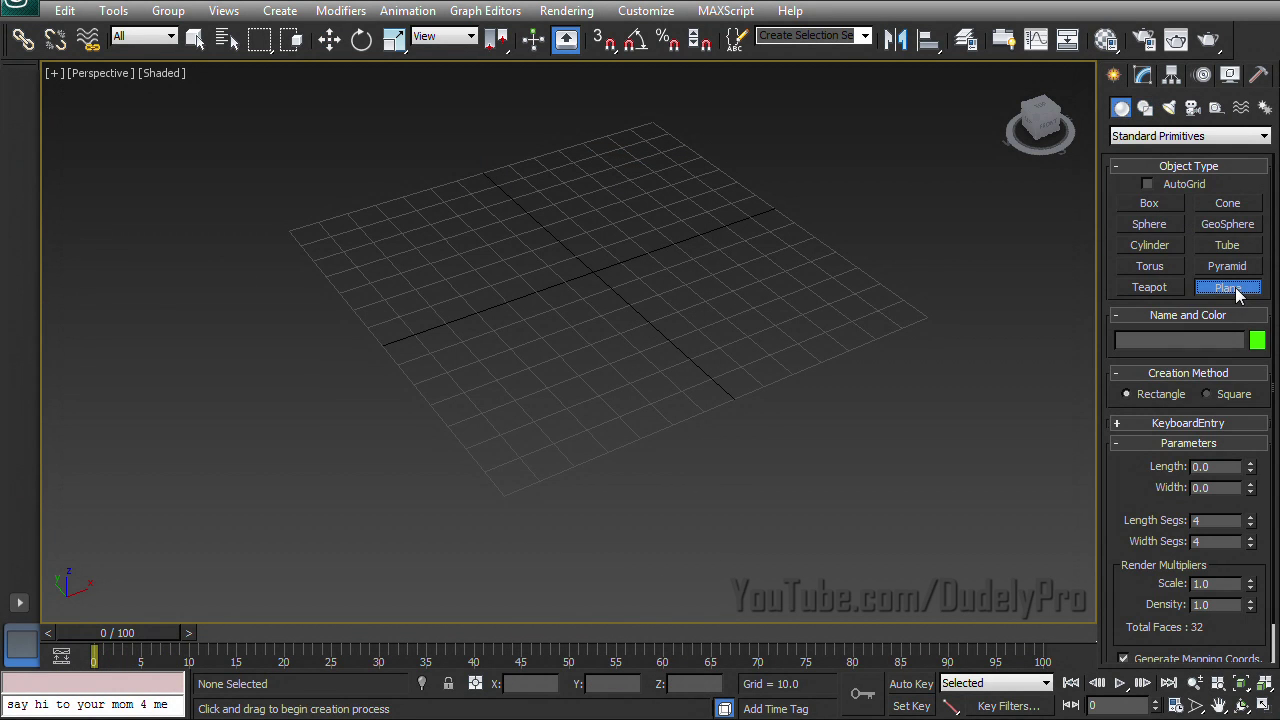
left_click_drag(365, 163, 1088, 385)
left_click_drag(1088, 385, 1096, 382)
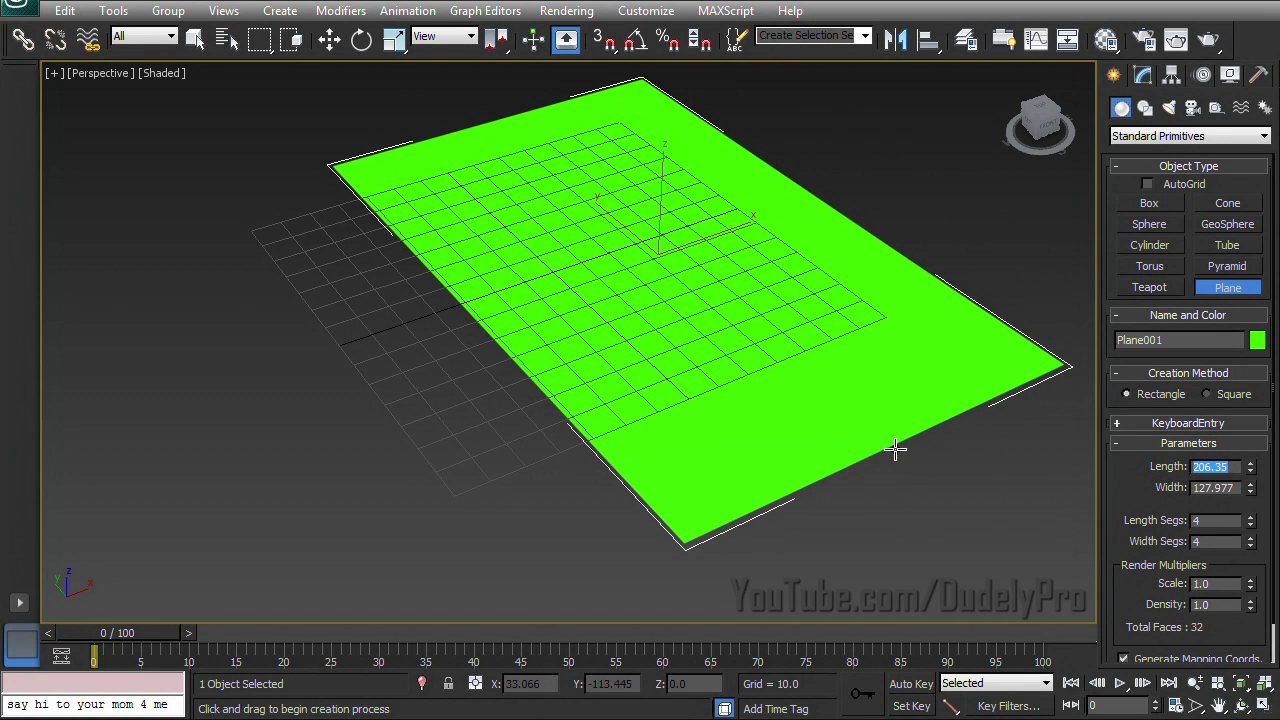
type("770")
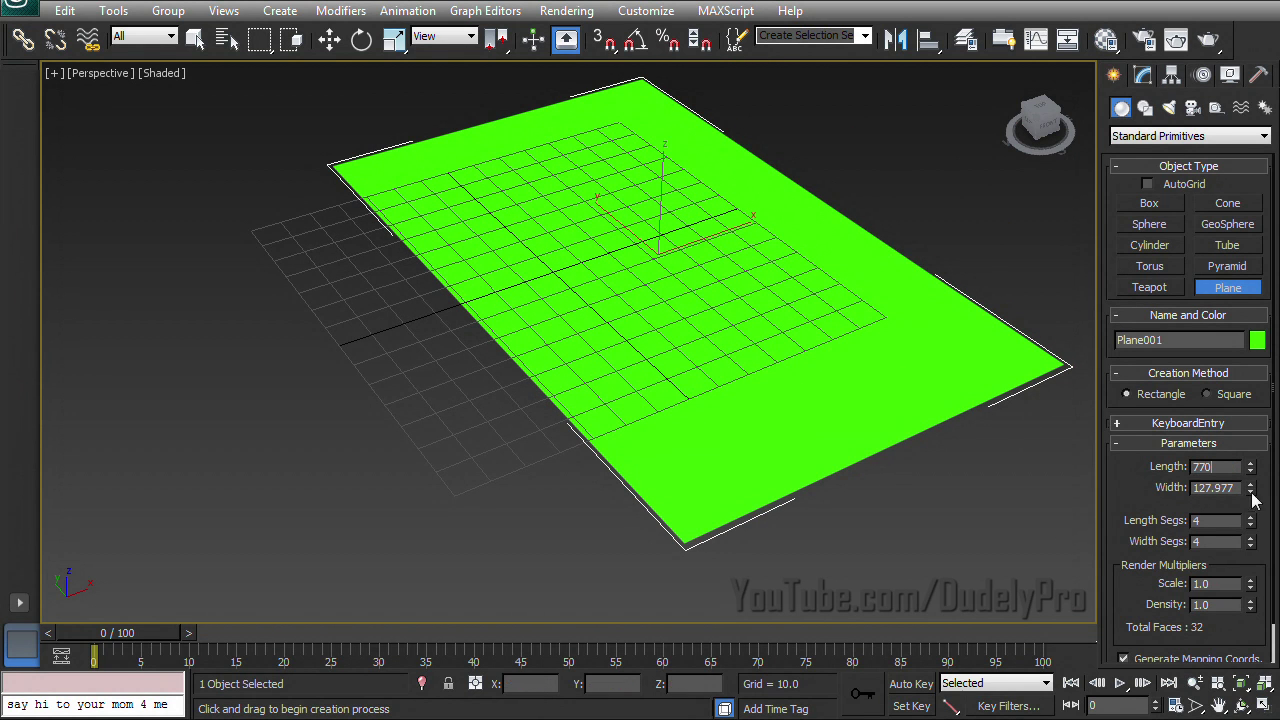
key("Tab")
type("1")
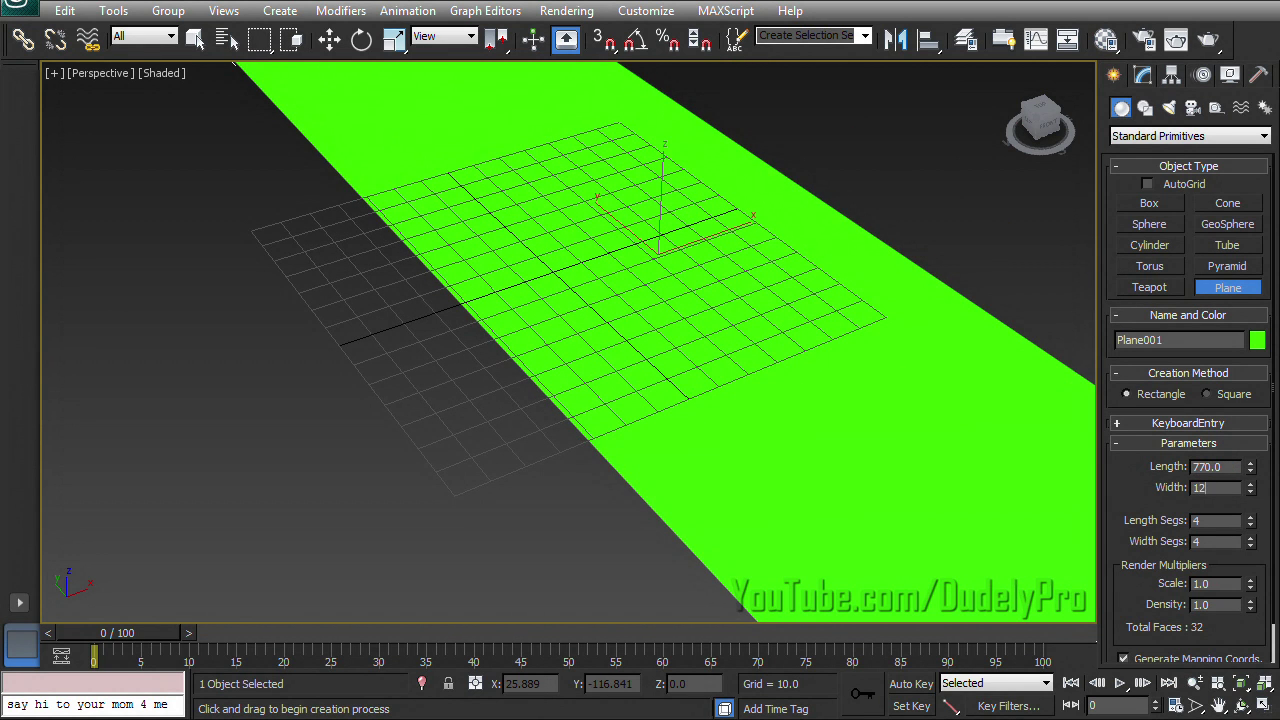
key("Return")
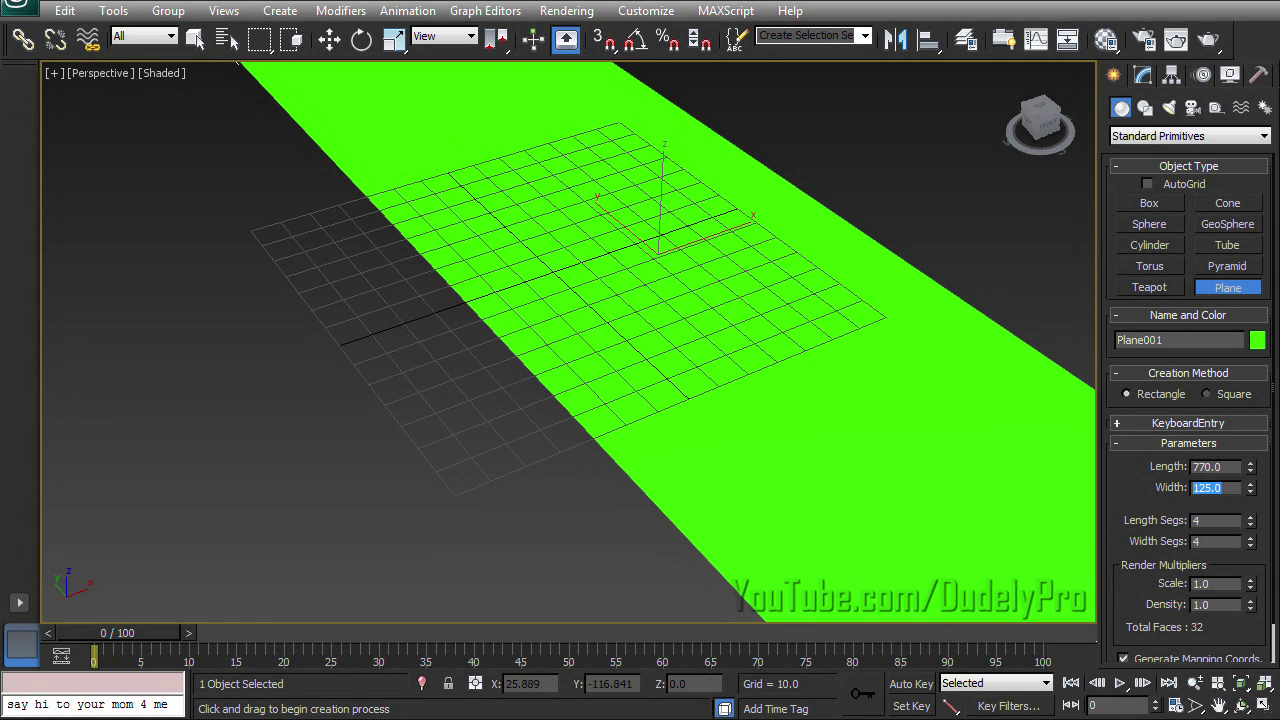
key("shift+Tab")
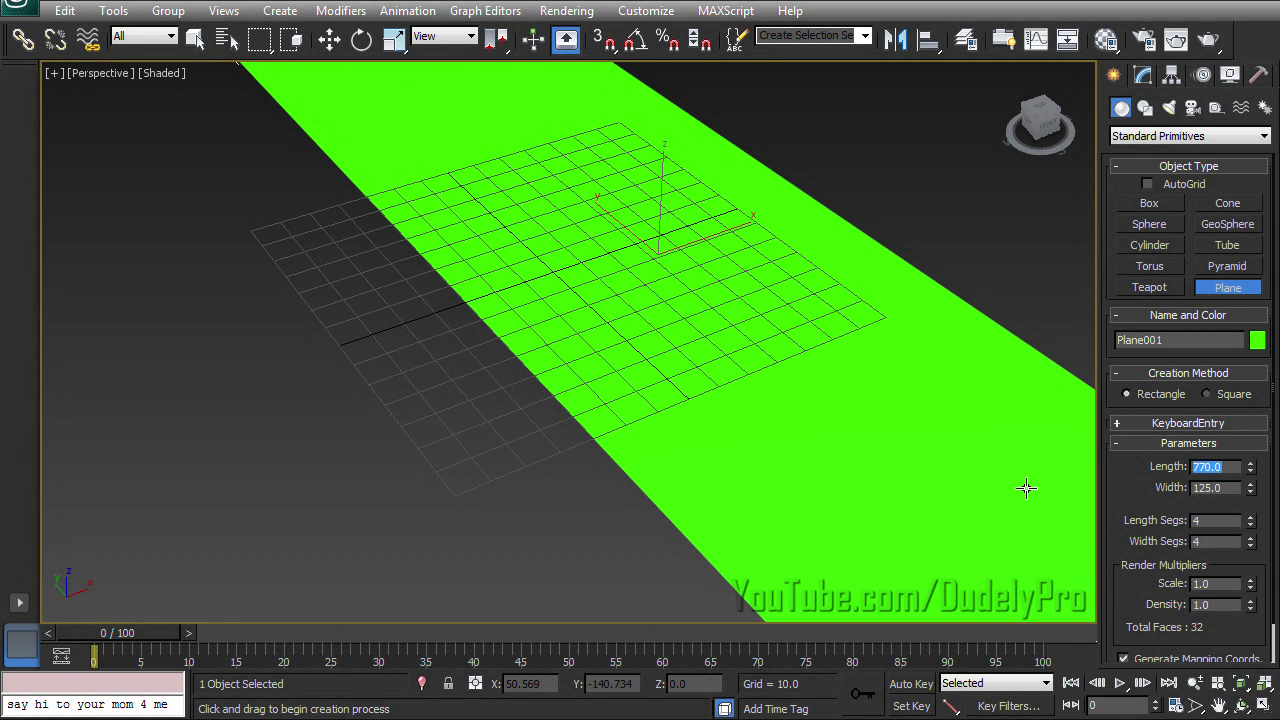
type("70")
key("Return")
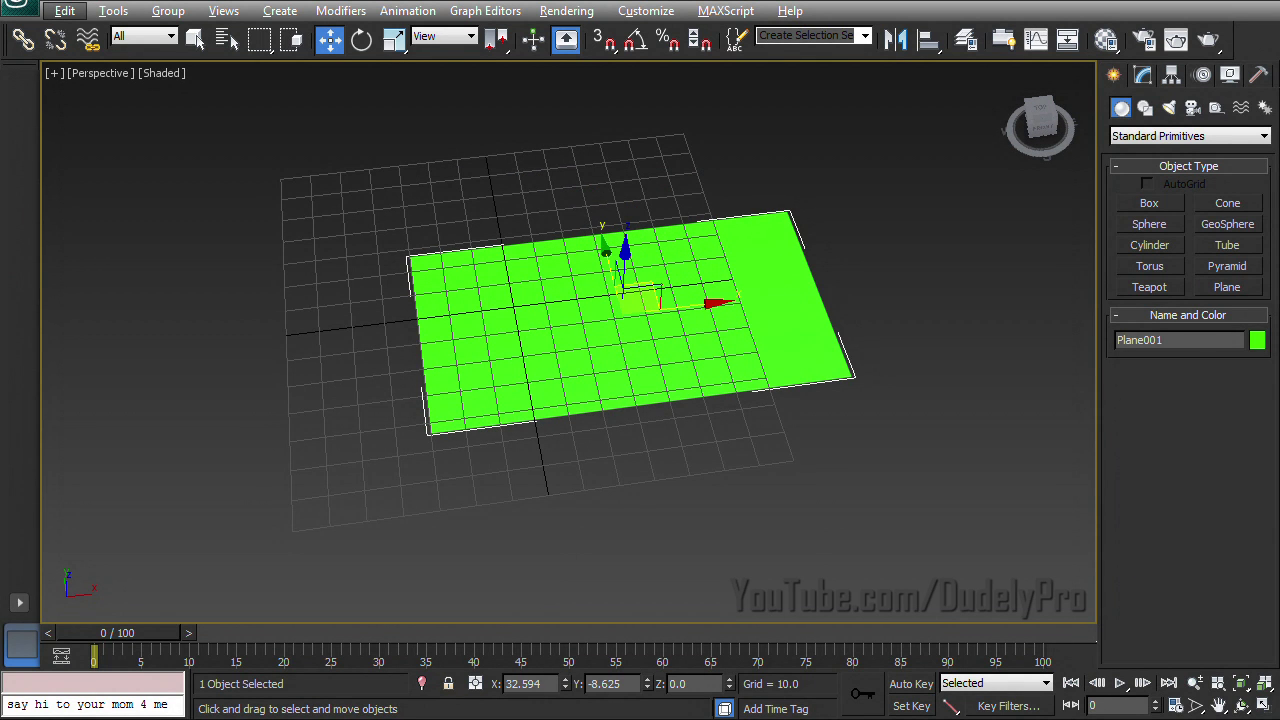
Step: Center the plane on the world origin by resetting its X and Y positions to 0
right_click(548, 683)
right_click(565, 683)
right_click(647, 684)
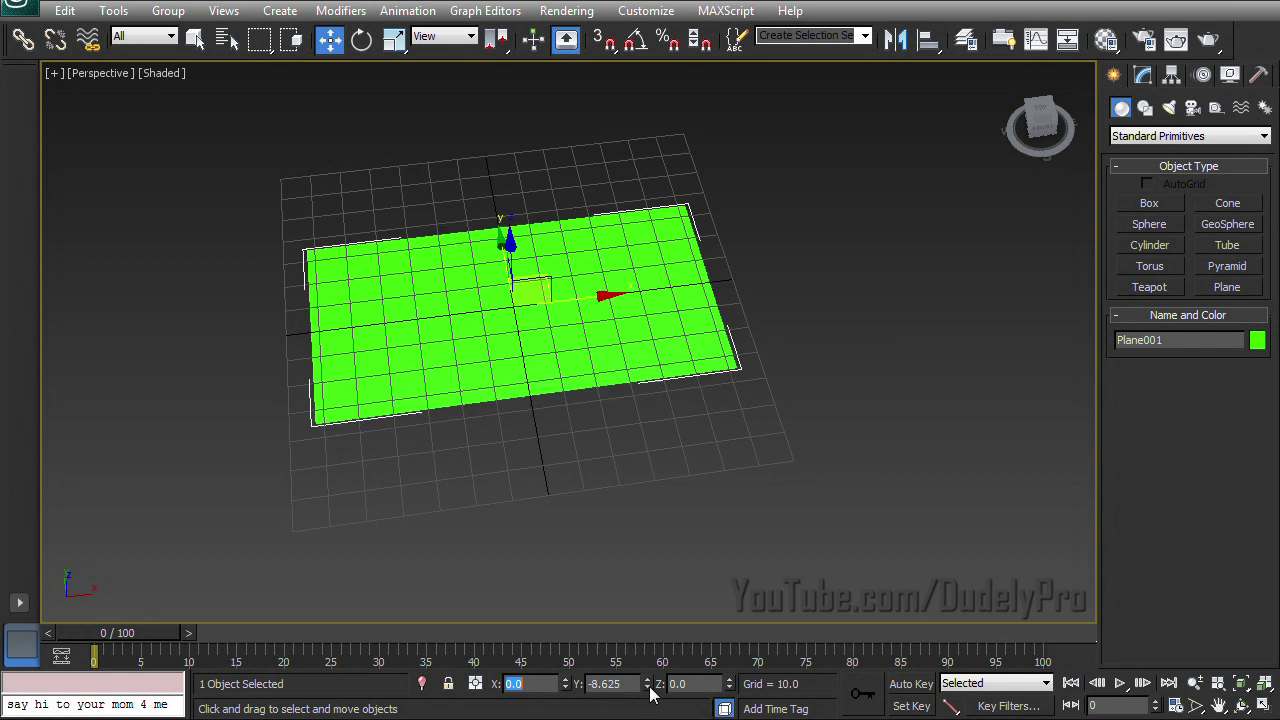
Step: Apply the image Circut Template.jpg from the IMAGES folder to the plane as its texture
left_click(69, 719)
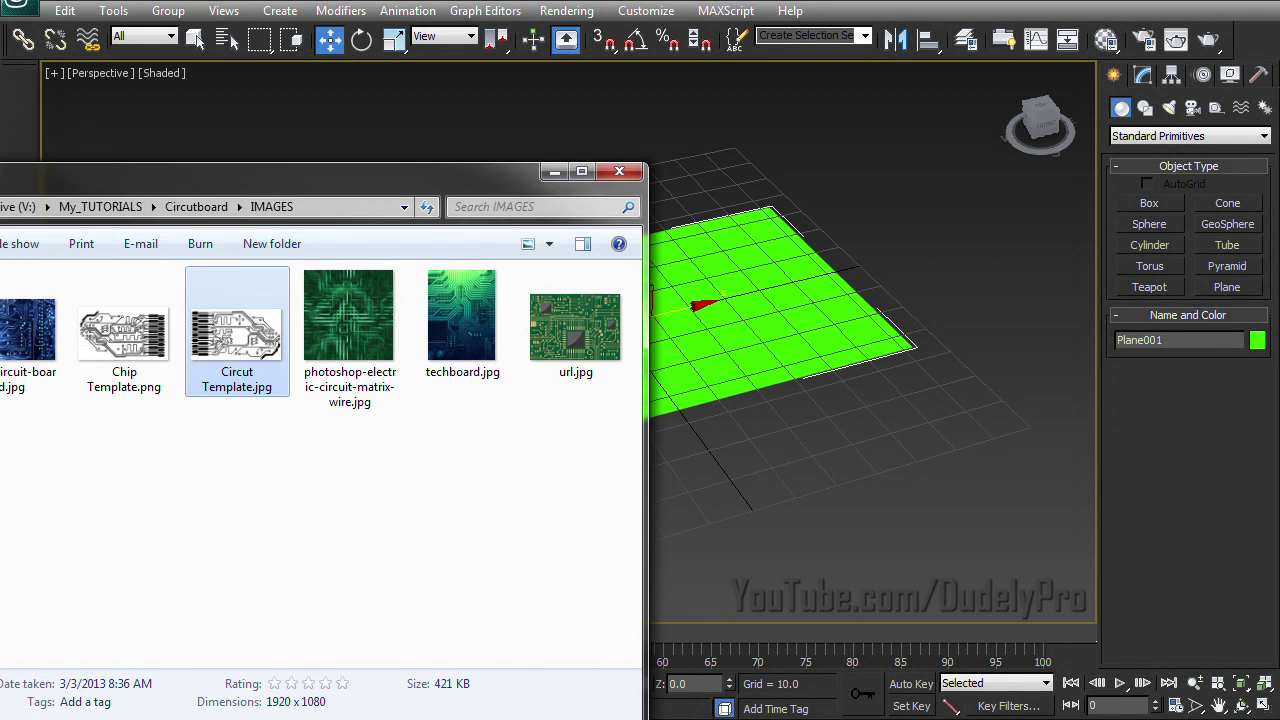
left_click_drag(243, 340, 705, 323)
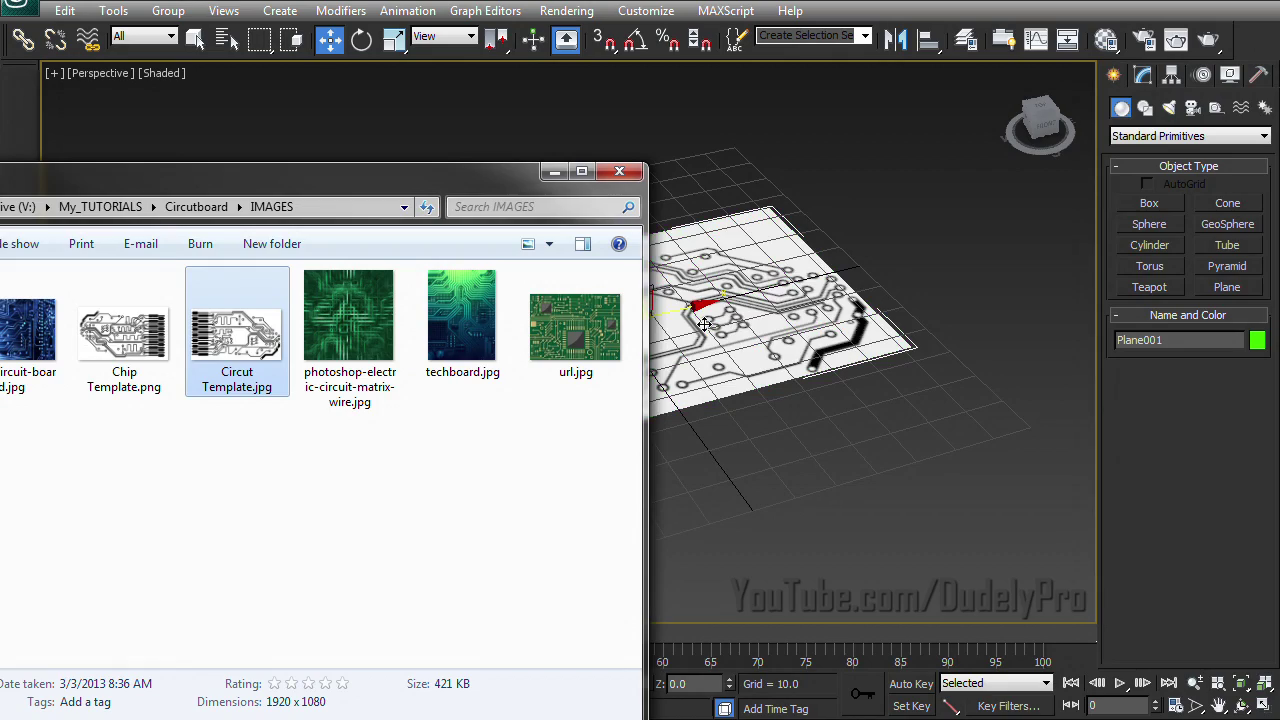
left_click(555, 173)
middle_click_drag(690, 312, 692, 363, "alt")
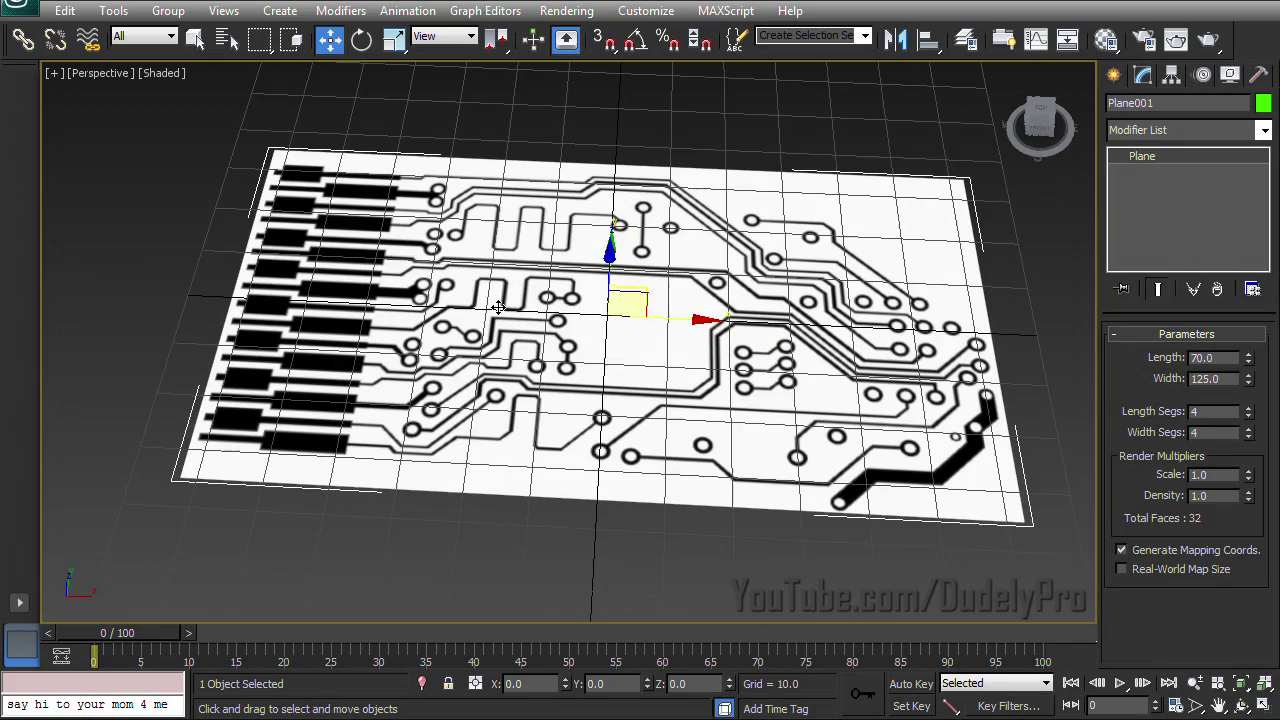
Step: Turn on angle snap and rotate the template plane a quarter turn clockwise about Z, with its connector pads toward positive Y
key("e")
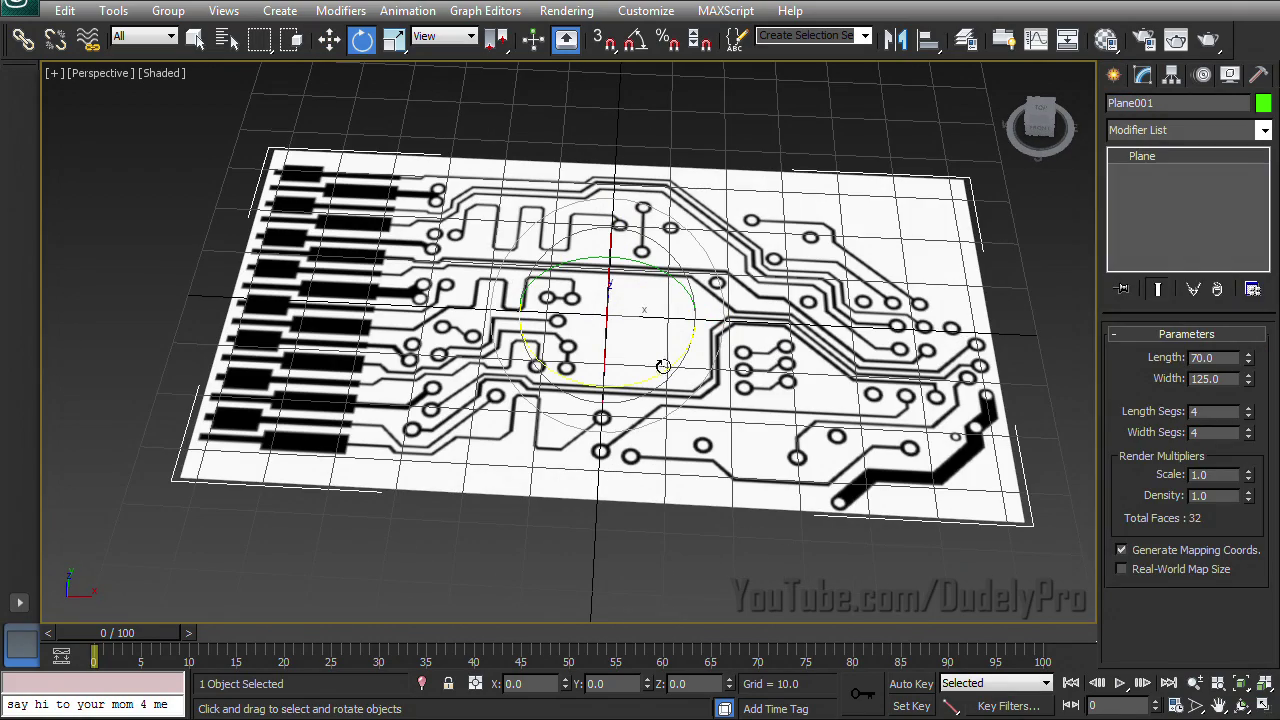
left_click_drag(663, 366, 598, 424)
key("a")
middle_click_drag(632, 400, 640, 503, "alt")
scroll(645, 448, "down", 3)
scroll(649, 449, "down", 2)
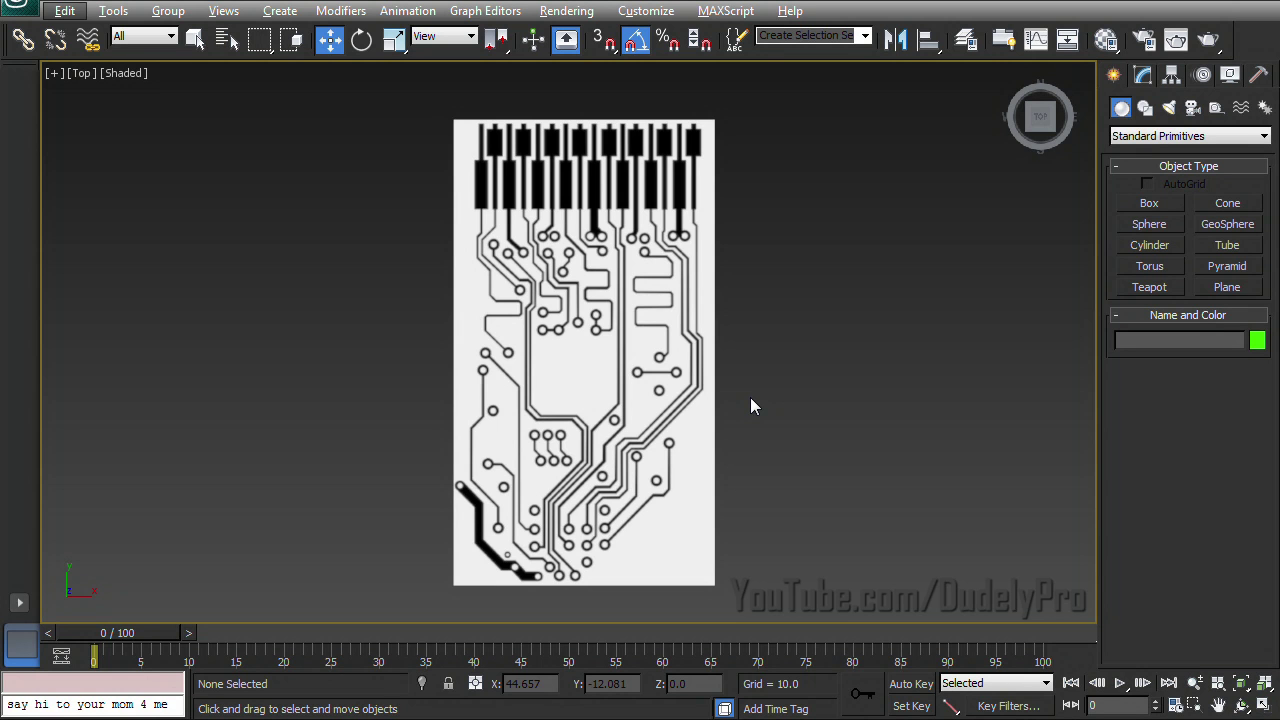
Step: Draw a rectangle spline about 7.35 long and 4.2 wide over the leftmost upper connector pad of the template
middle_click_drag(753, 265, 757, 355)
scroll(757, 355, "up", 4)
middle_click_drag(651, 300, 700, 405)
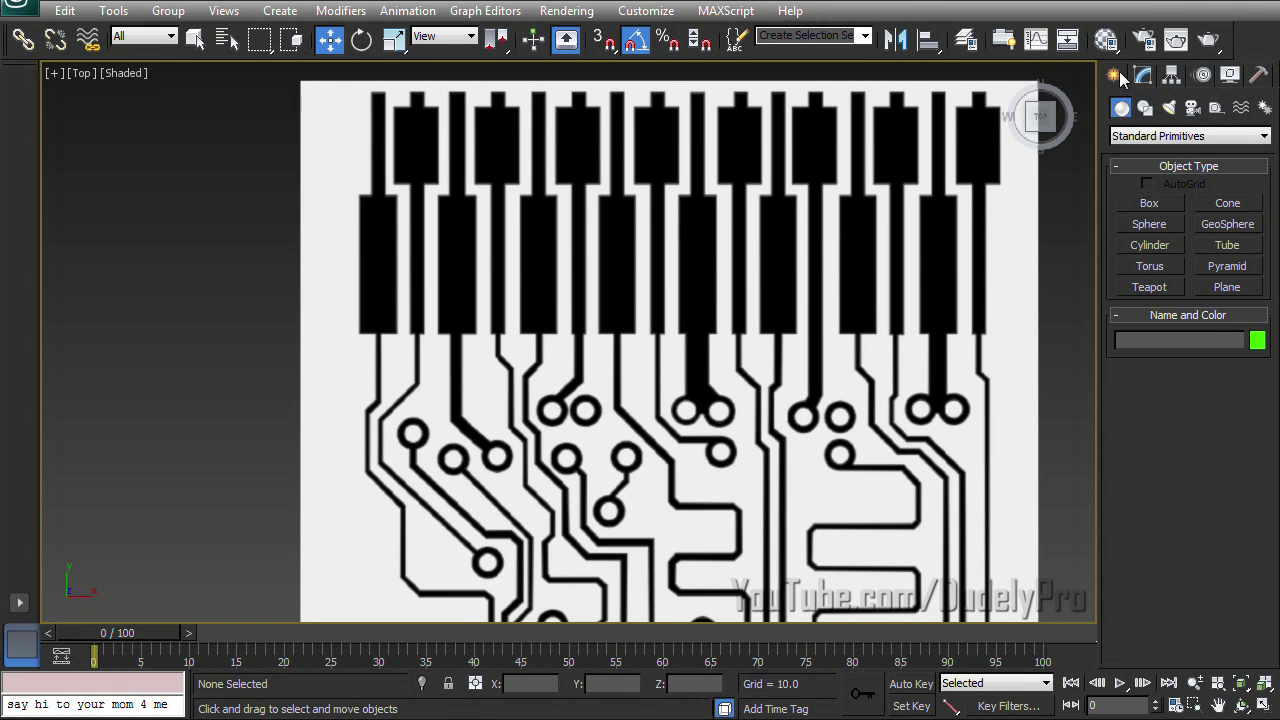
left_click(1146, 108)
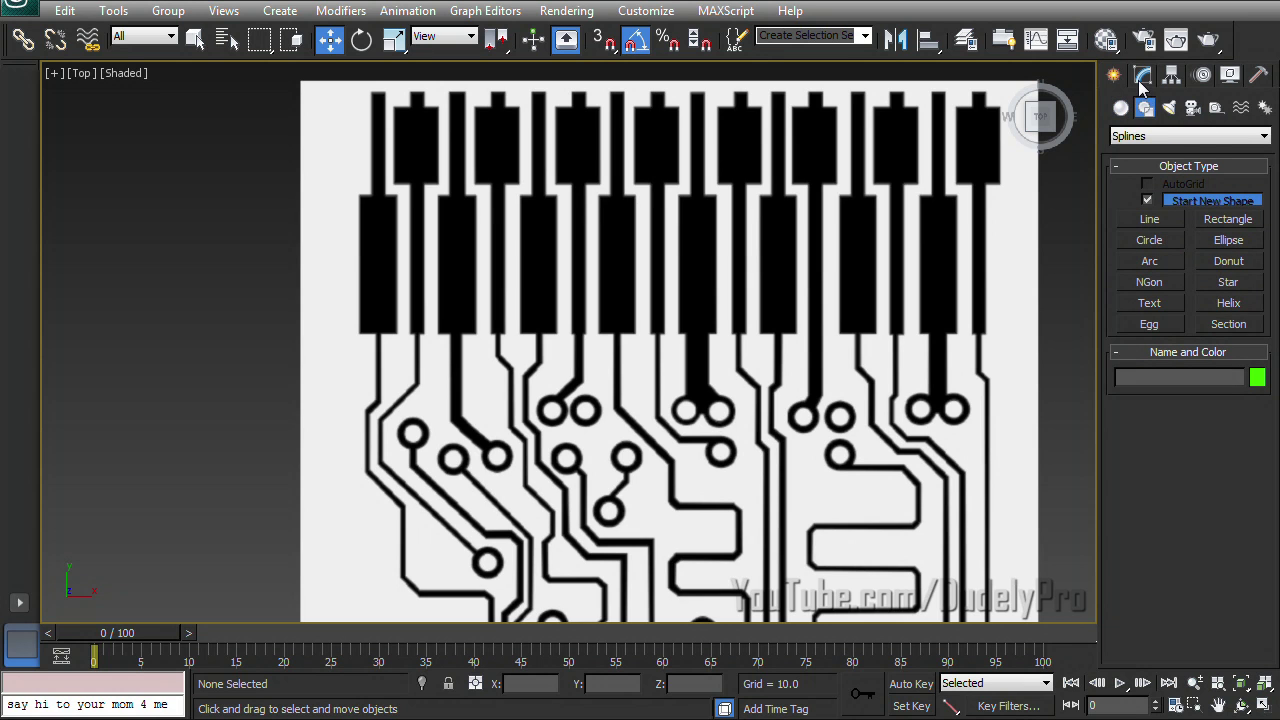
left_click(1228, 220)
middle_click_drag(603, 183, 720, 242)
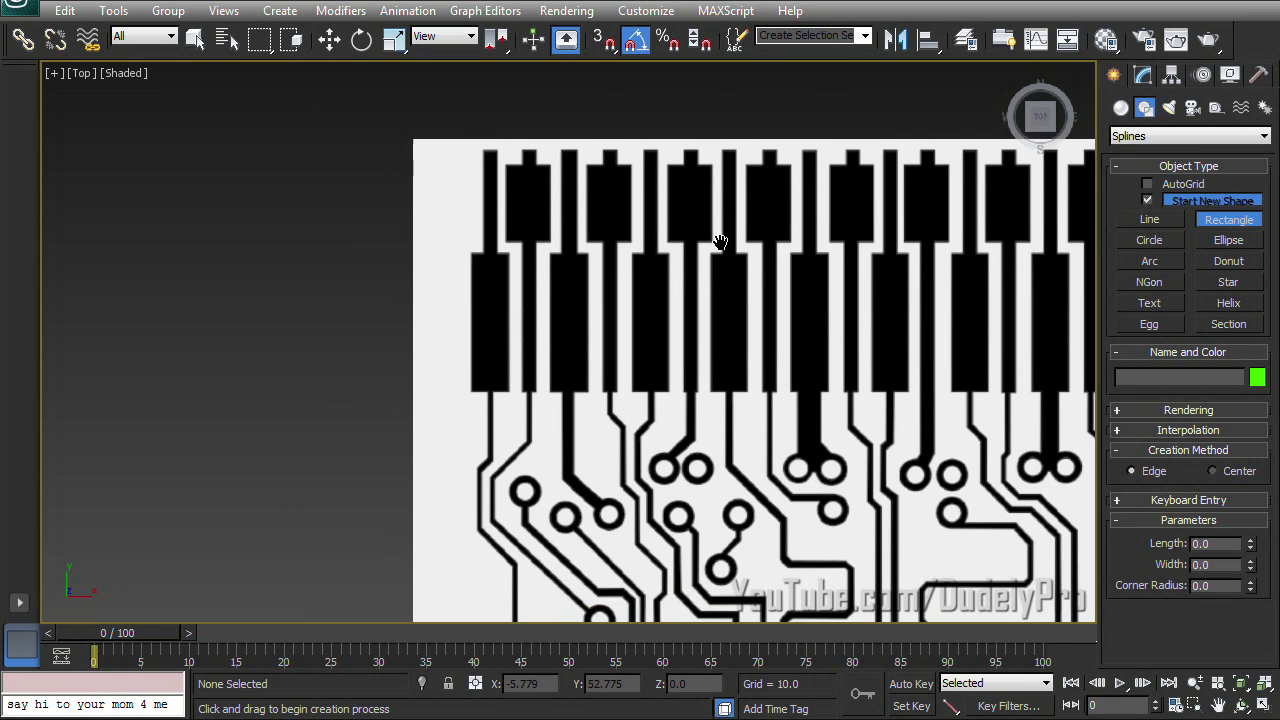
scroll(720, 242, "up", 6)
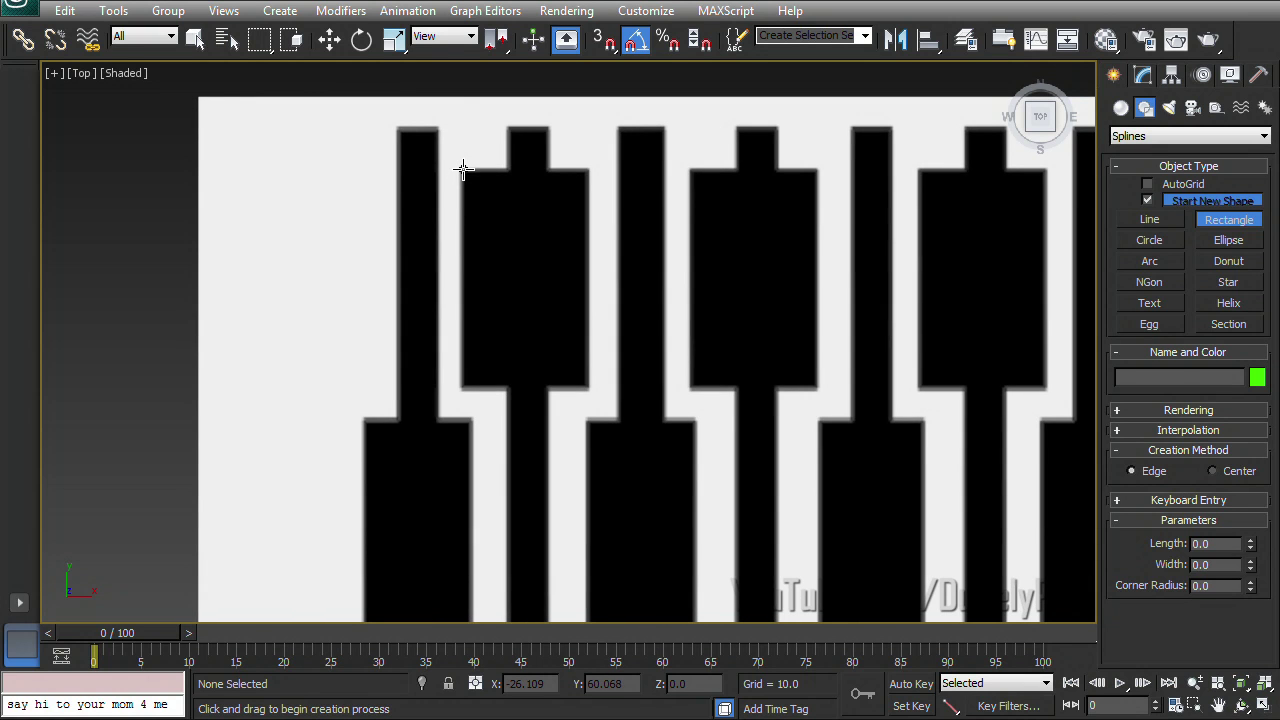
left_click_drag(462, 168, 588, 388)
Step: Draw a rectangle about 1.85 long and 1.34 wide over the short stub above that pad, overlapping the pad rectangle
middle_click_drag(696, 159, 737, 231)
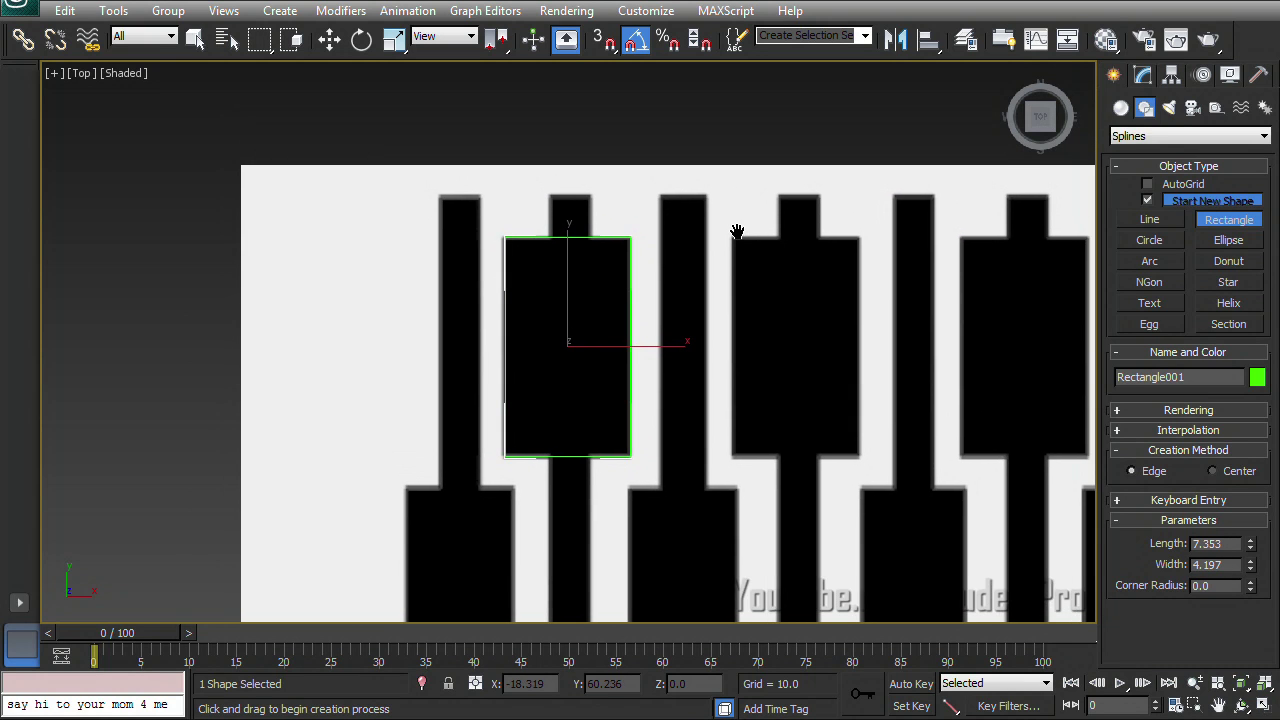
scroll(737, 231, "up", 1)
middle_click_drag(706, 167, 706, 209)
scroll(706, 208, "up", 1)
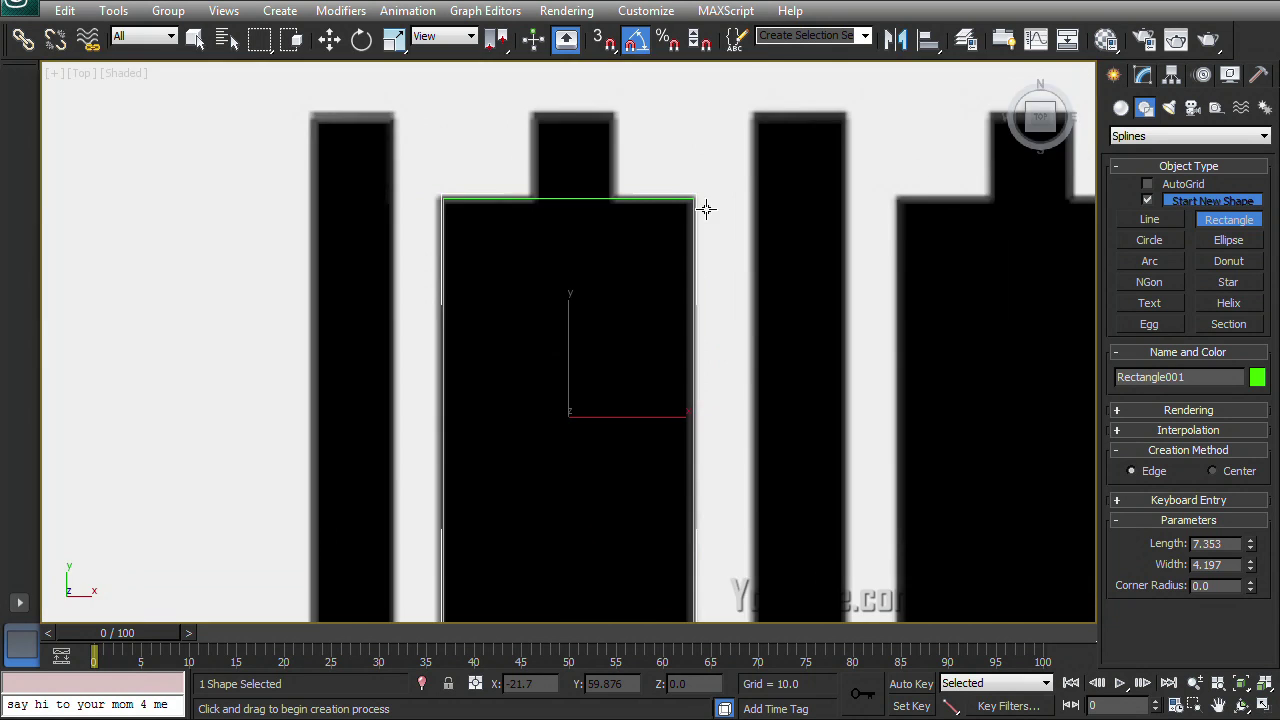
scroll(706, 208, "down", 1)
scroll(706, 207, "up", 1)
left_click_drag(532, 113, 613, 223)
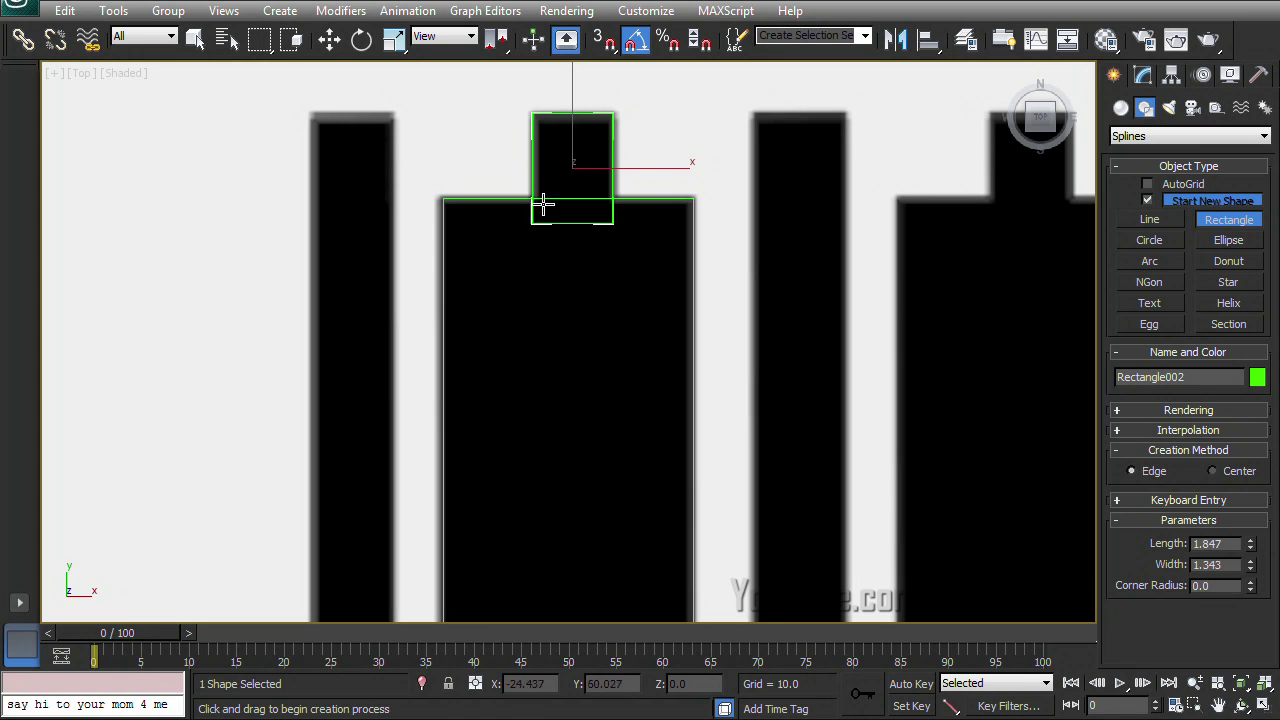
Step: Draw a narrow rectangle over the lead below the pad, overlapping the pad's lower edge and ending where the thin trace begins
middle_click_drag(610, 336, 624, 317)
scroll(624, 318, "down", 3)
middle_click_drag(643, 420, 657, 183)
middle_click_drag(625, 385, 637, 289)
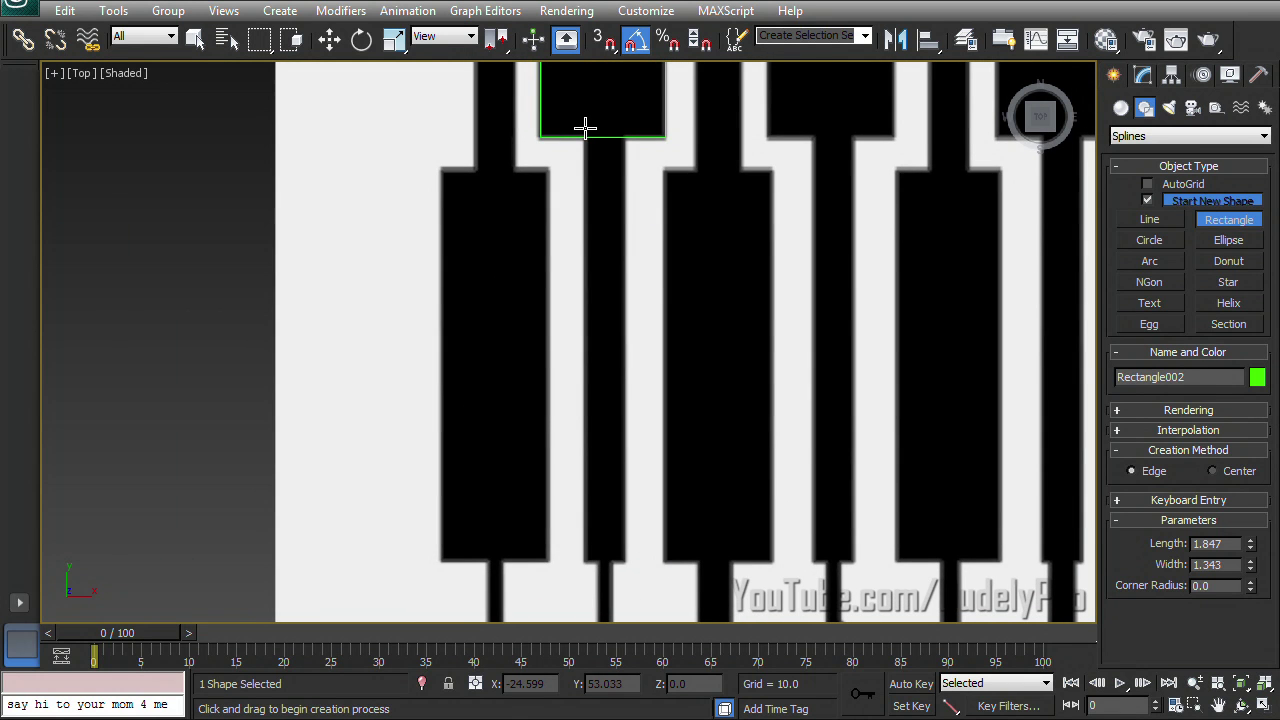
left_click_drag(587, 128, 625, 561)
key("w")
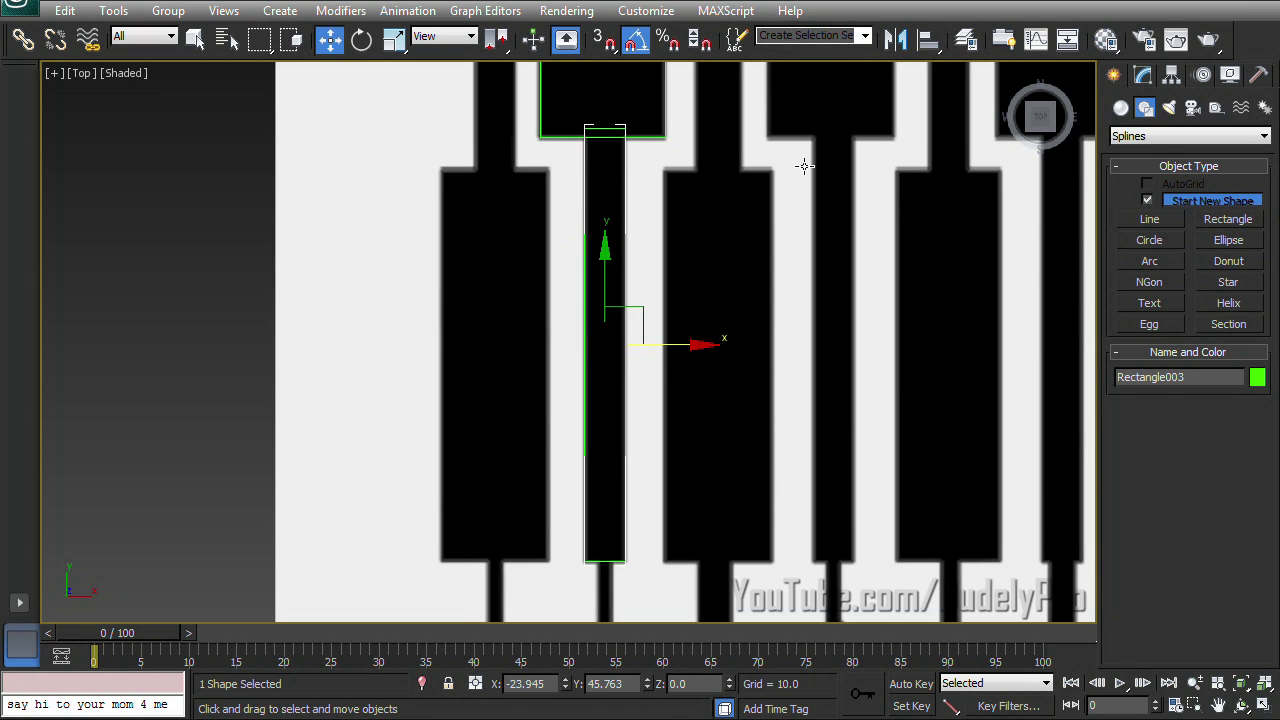
Step: Try moving the template plane in the viewport and undo the move
middle_click_drag(801, 142, 800, 390)
left_click_drag(688, 231, 408, 341)
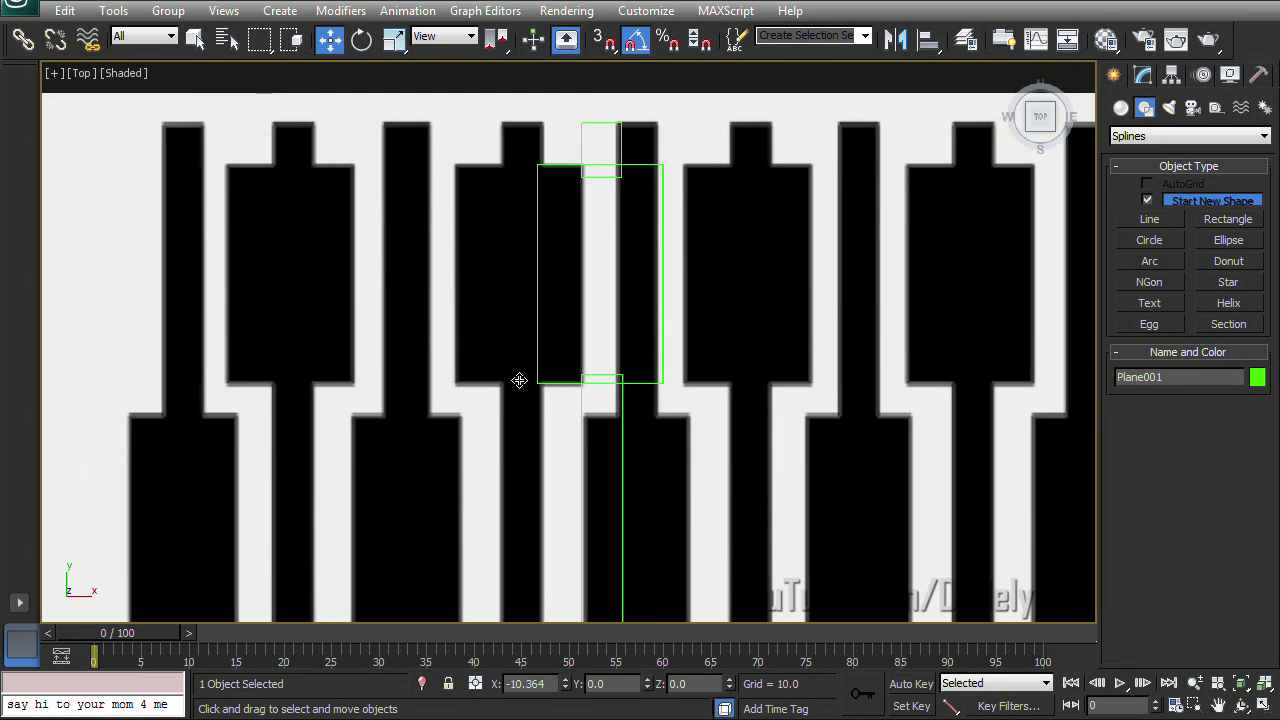
key("ctrl+z")
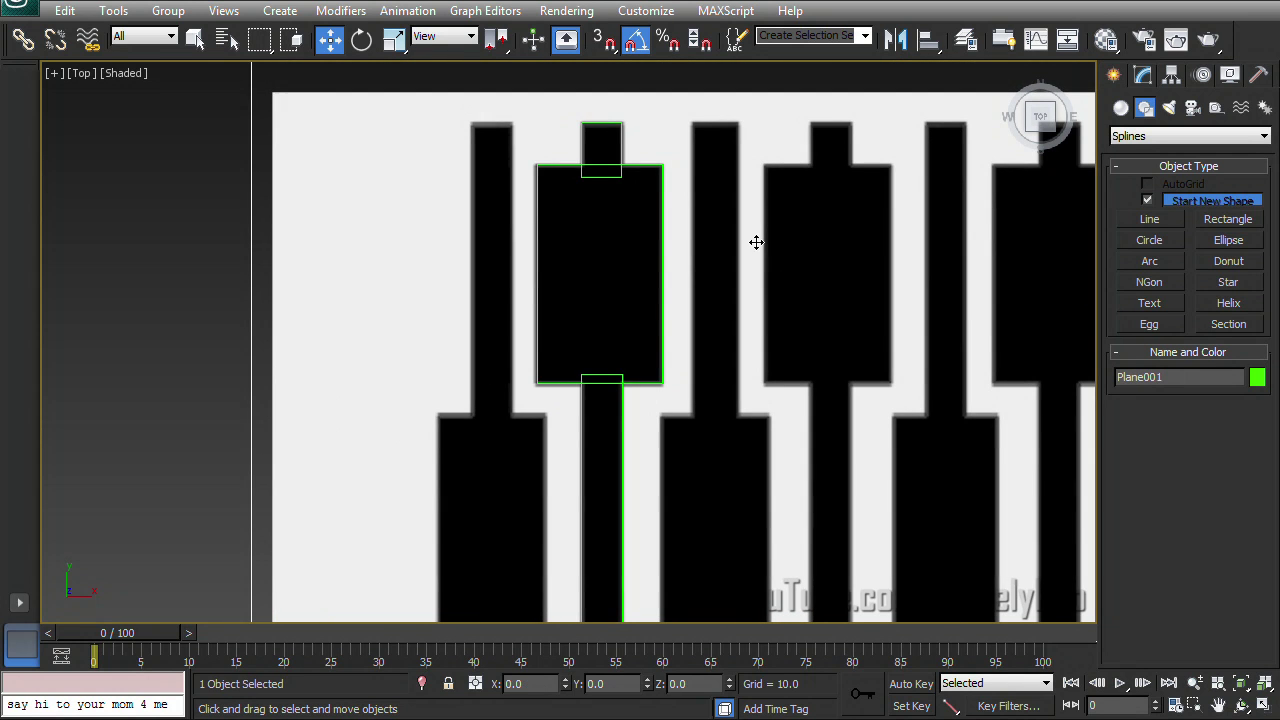
Step: Freeze the template plane through its object properties, with Show Frozen in Gray turned off
left_click(202, 210)
left_click(354, 282)
right_click(354, 282)
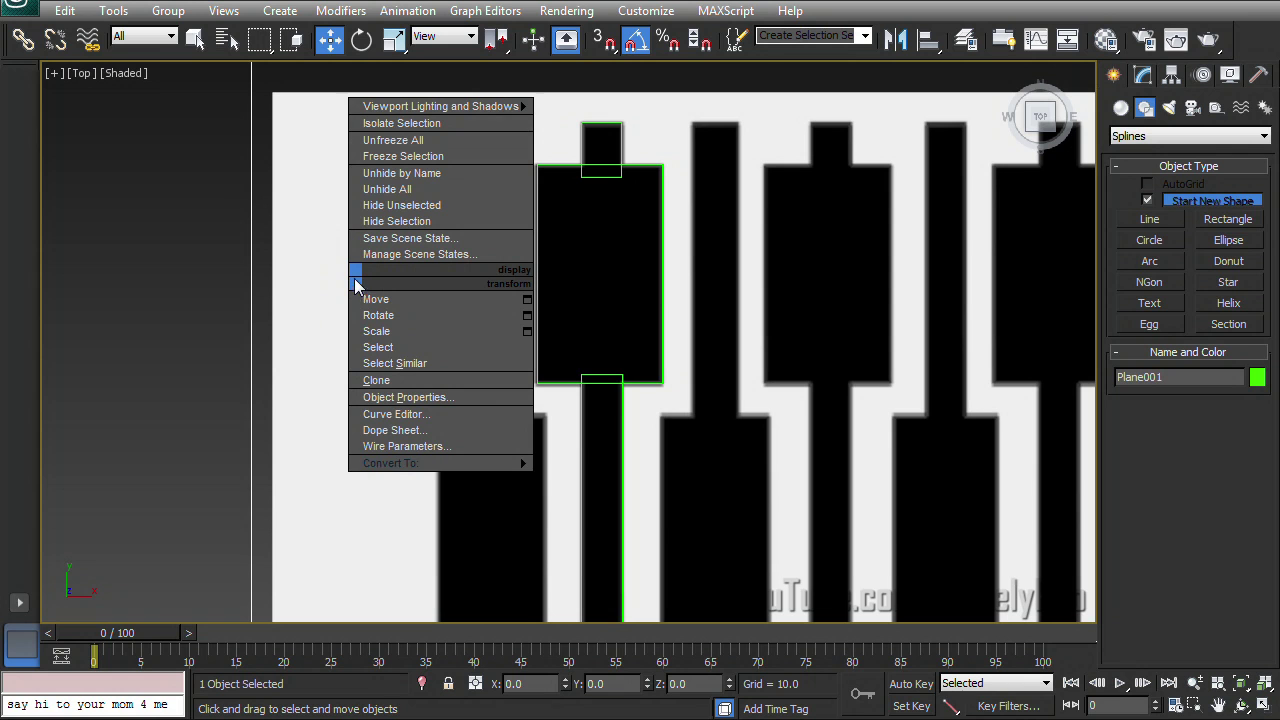
mouse_move(418, 475)
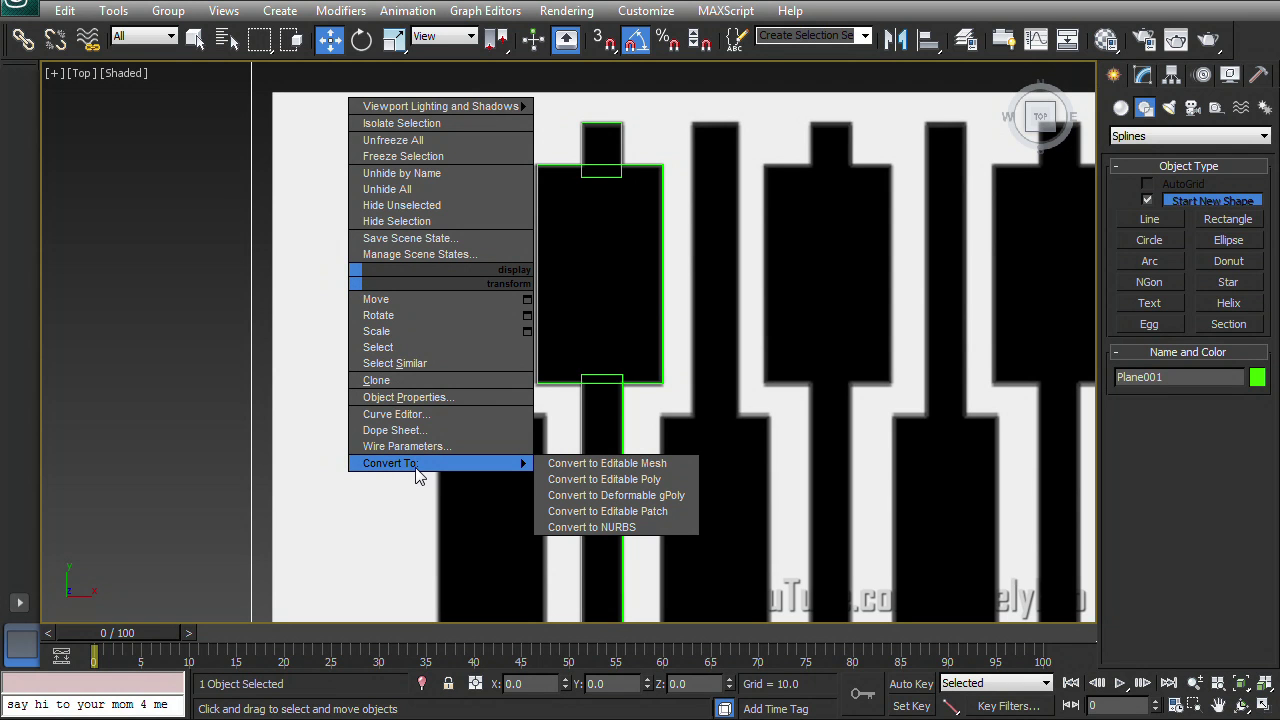
left_click(449, 396)
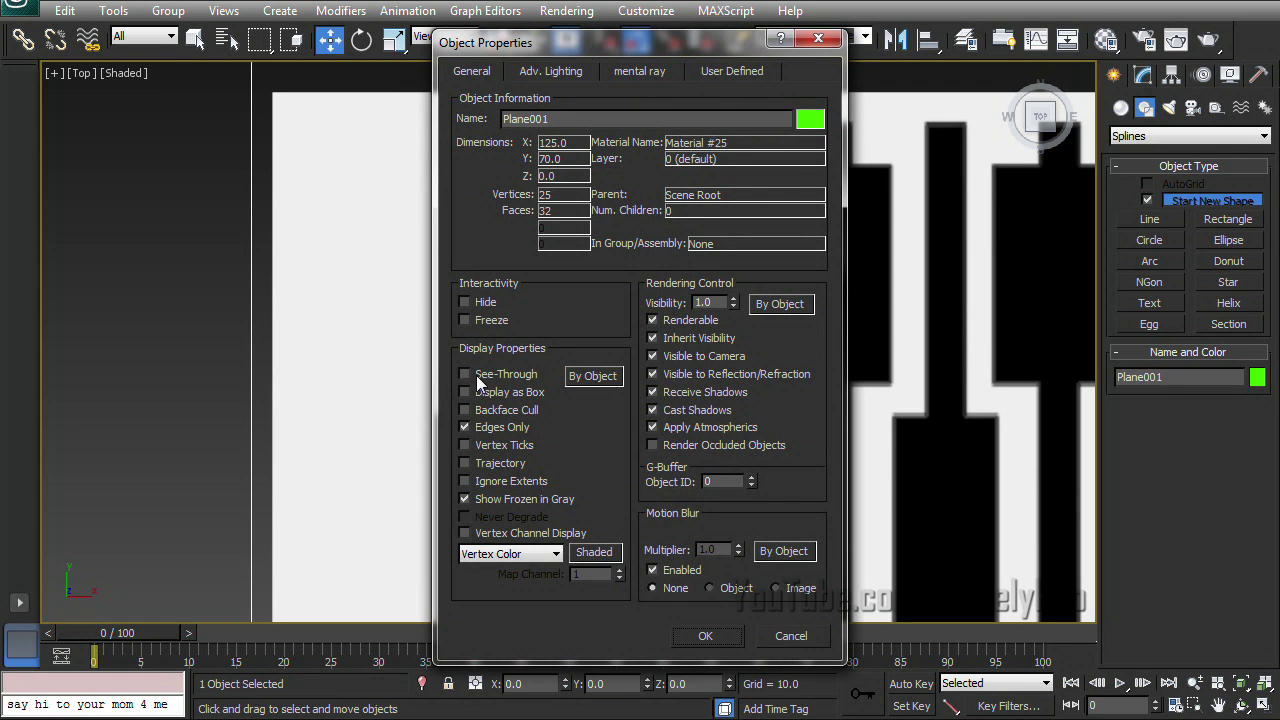
left_click(492, 318)
left_click(480, 498)
left_click(705, 635)
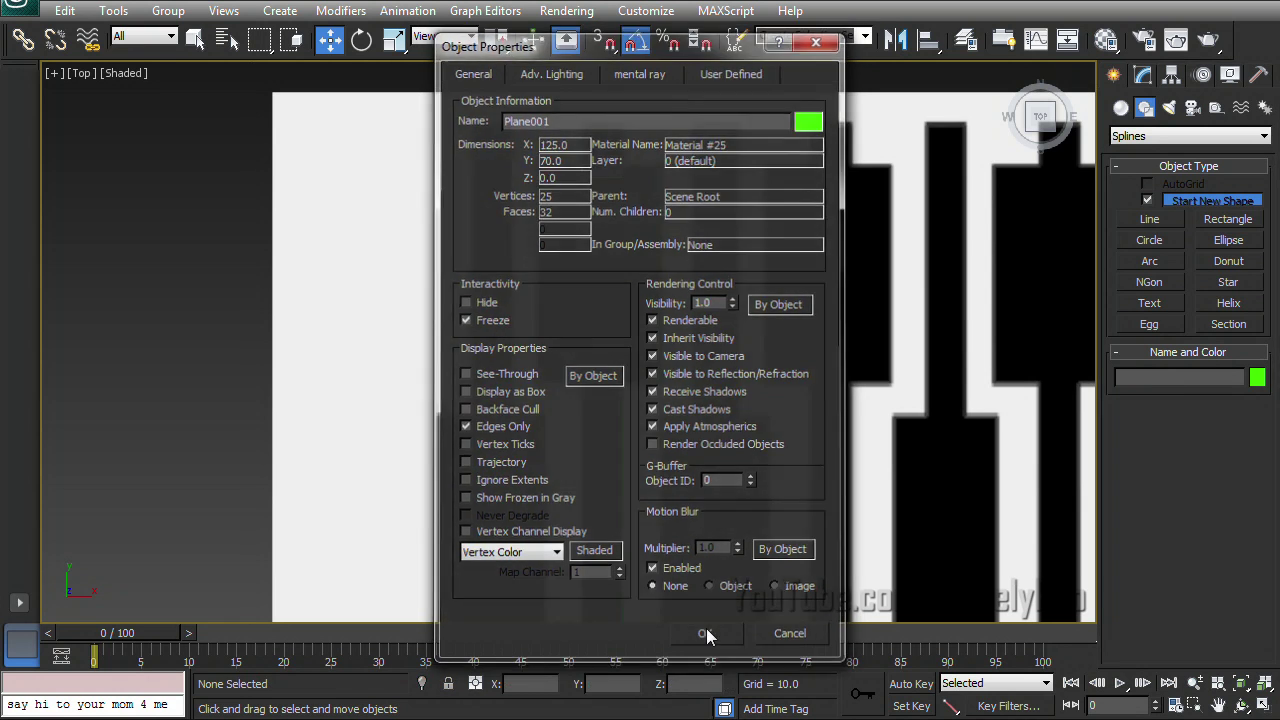
left_click_drag(186, 148, 225, 198)
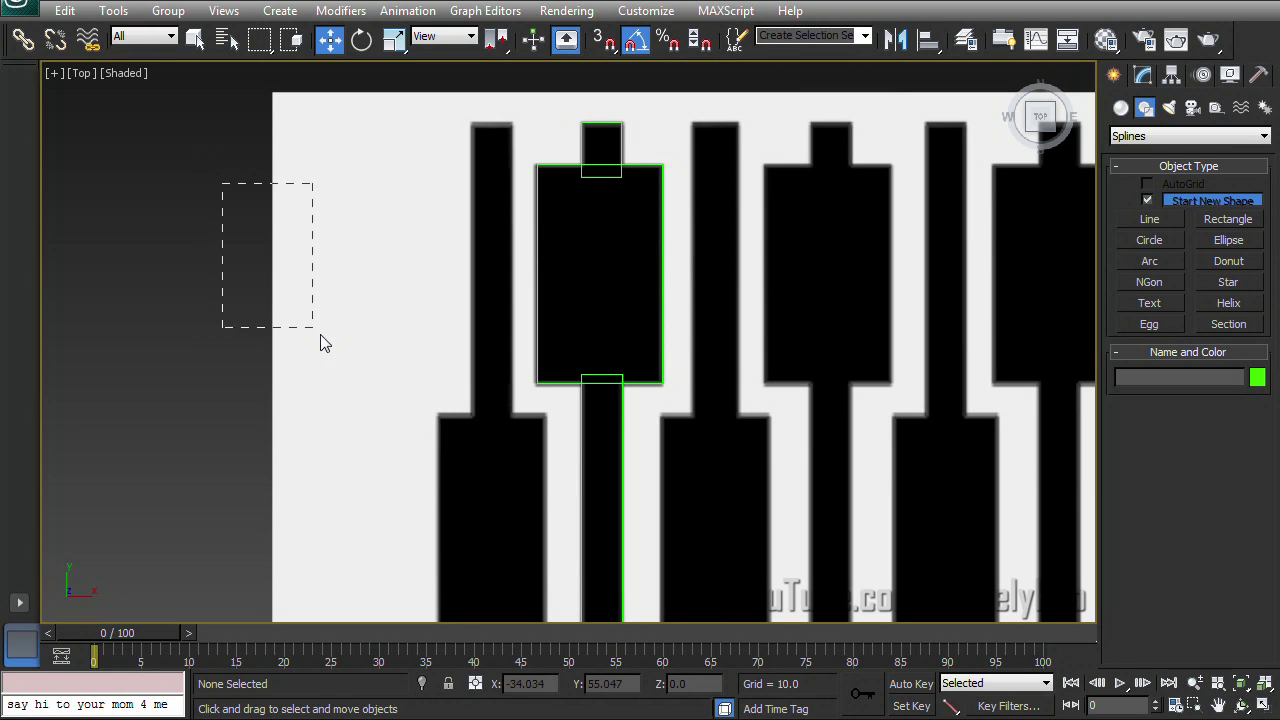
Step: Convert the large pad rectangle to an editable spline
left_click(620, 297)
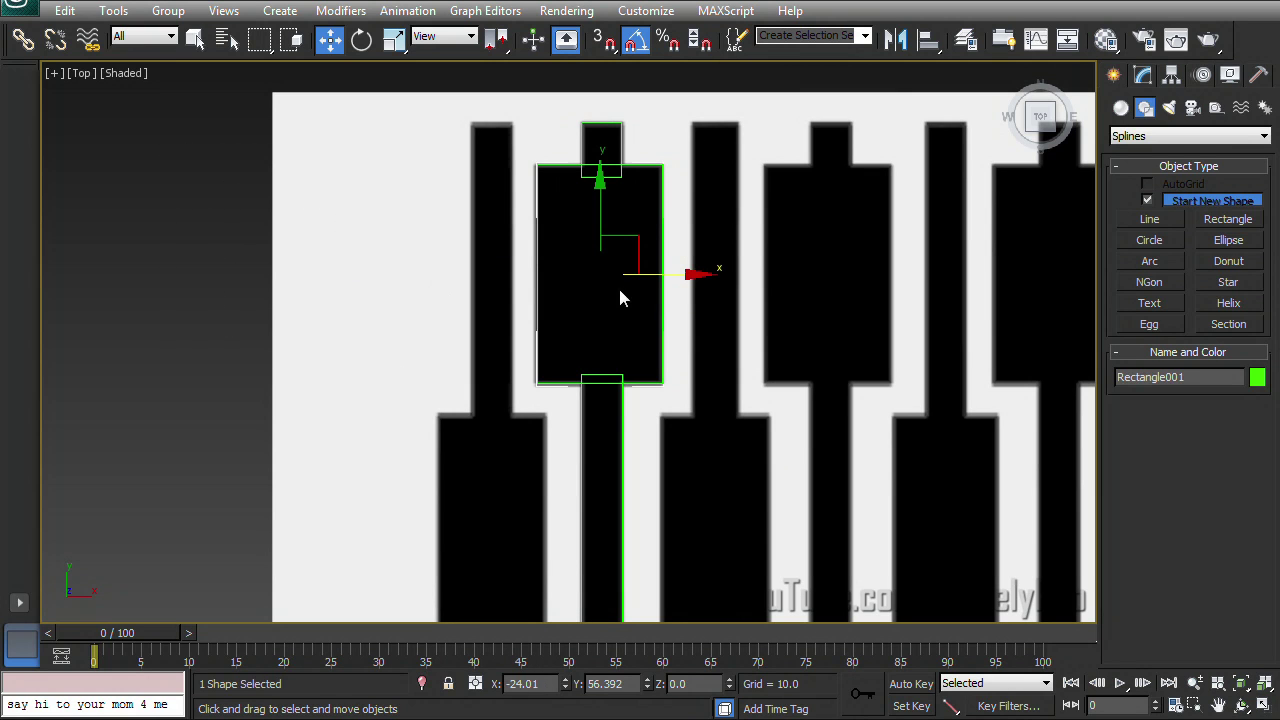
left_click(422, 231)
left_click(547, 304)
right_click(660, 214)
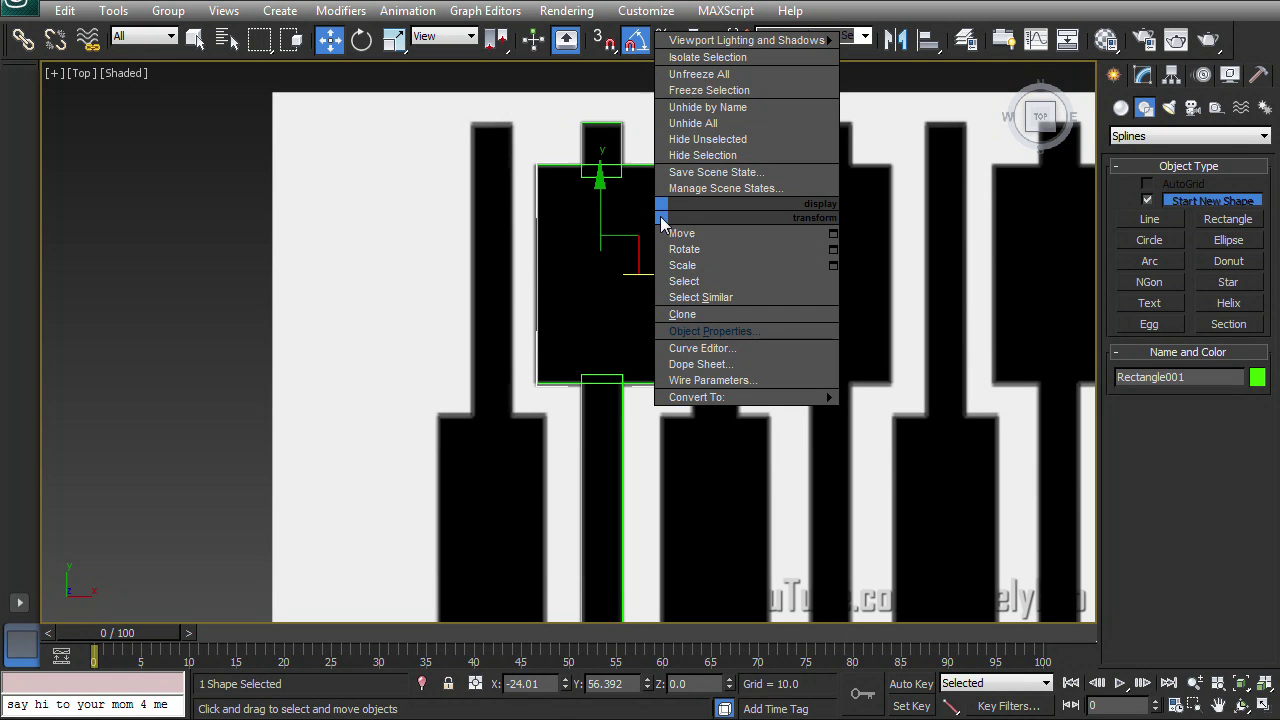
mouse_move(697, 403)
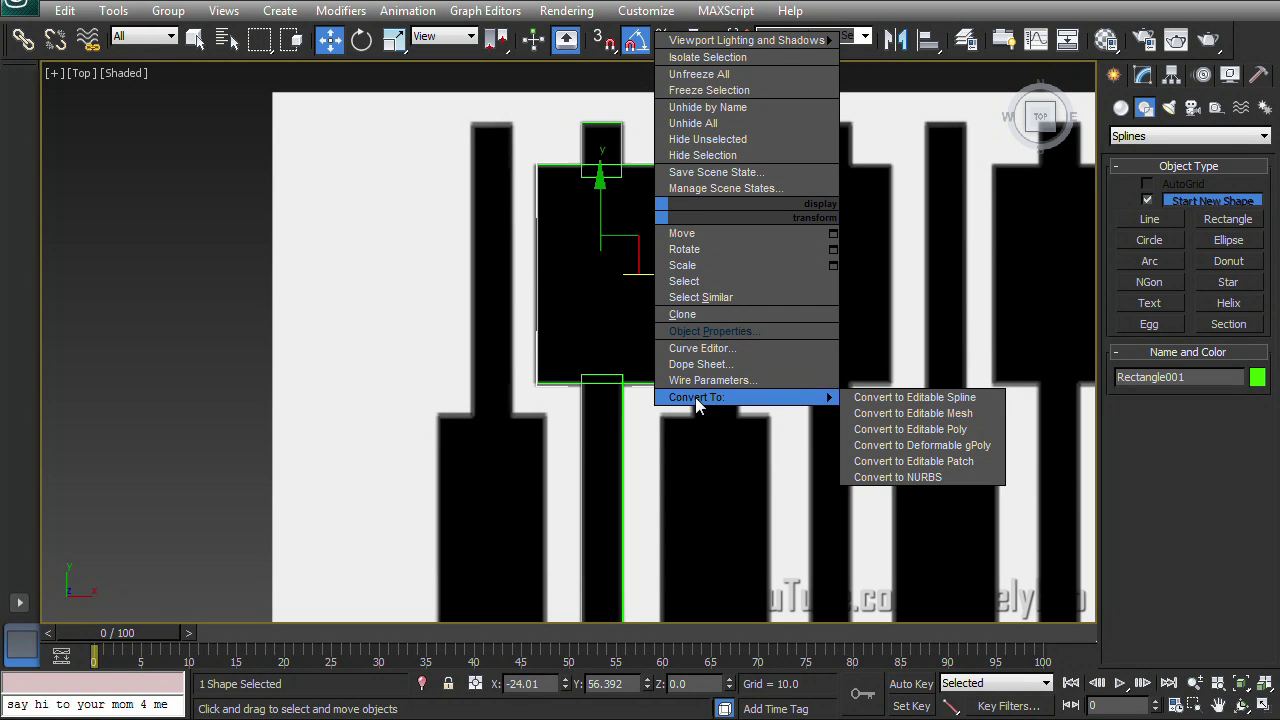
left_click(868, 397)
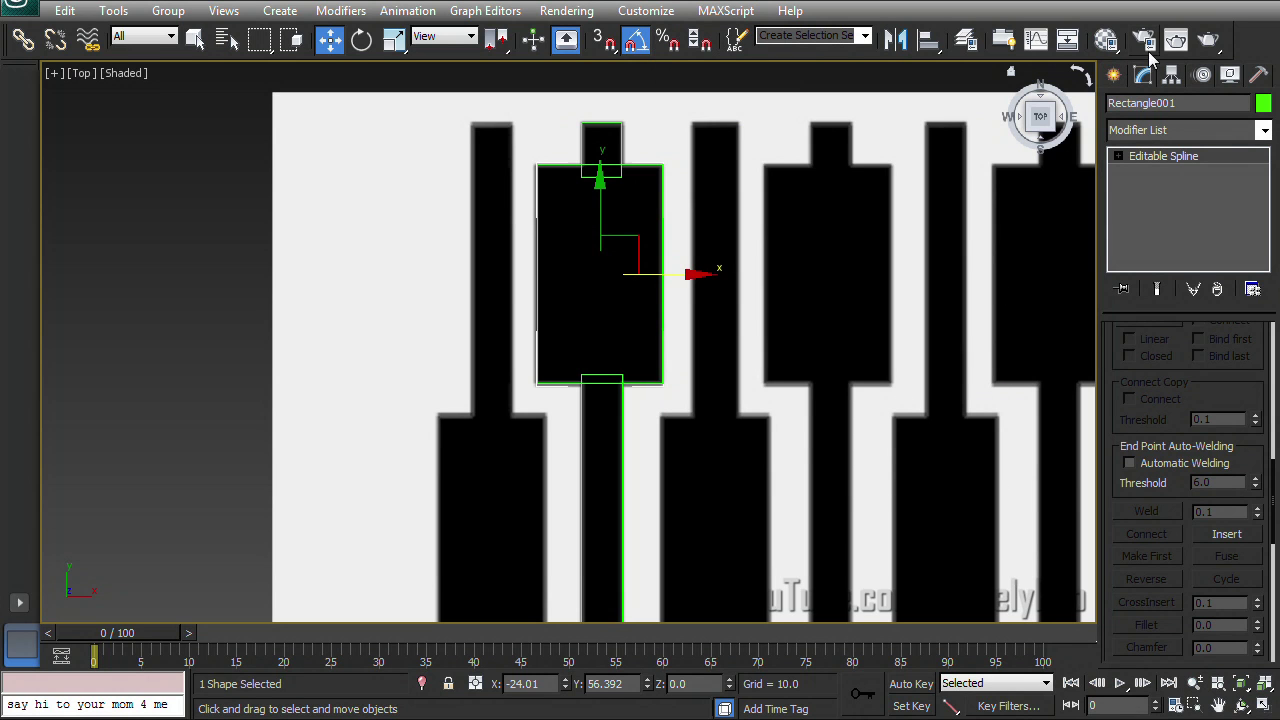
Step: Attach the stub rectangle above the pad and the lead rectangle below it to the pad's editable spline
left_click_drag(1128, 425, 1215, 707)
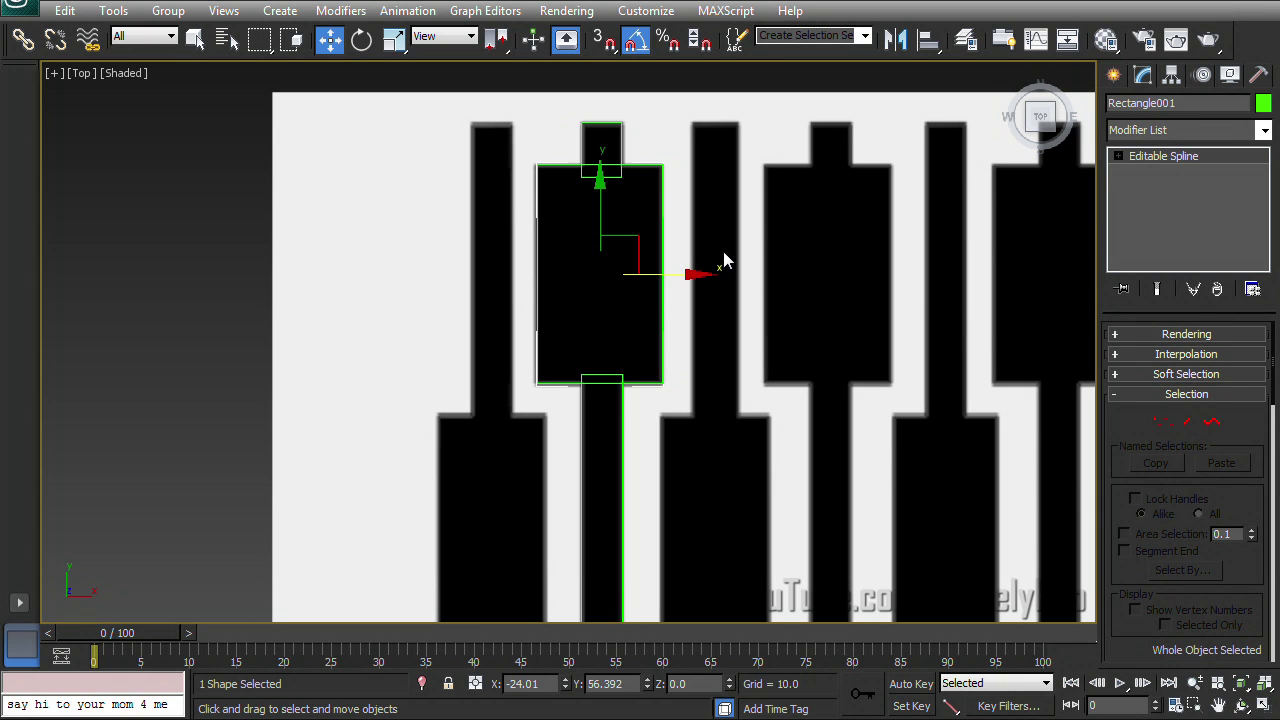
left_click_drag(1137, 430, 995, 152)
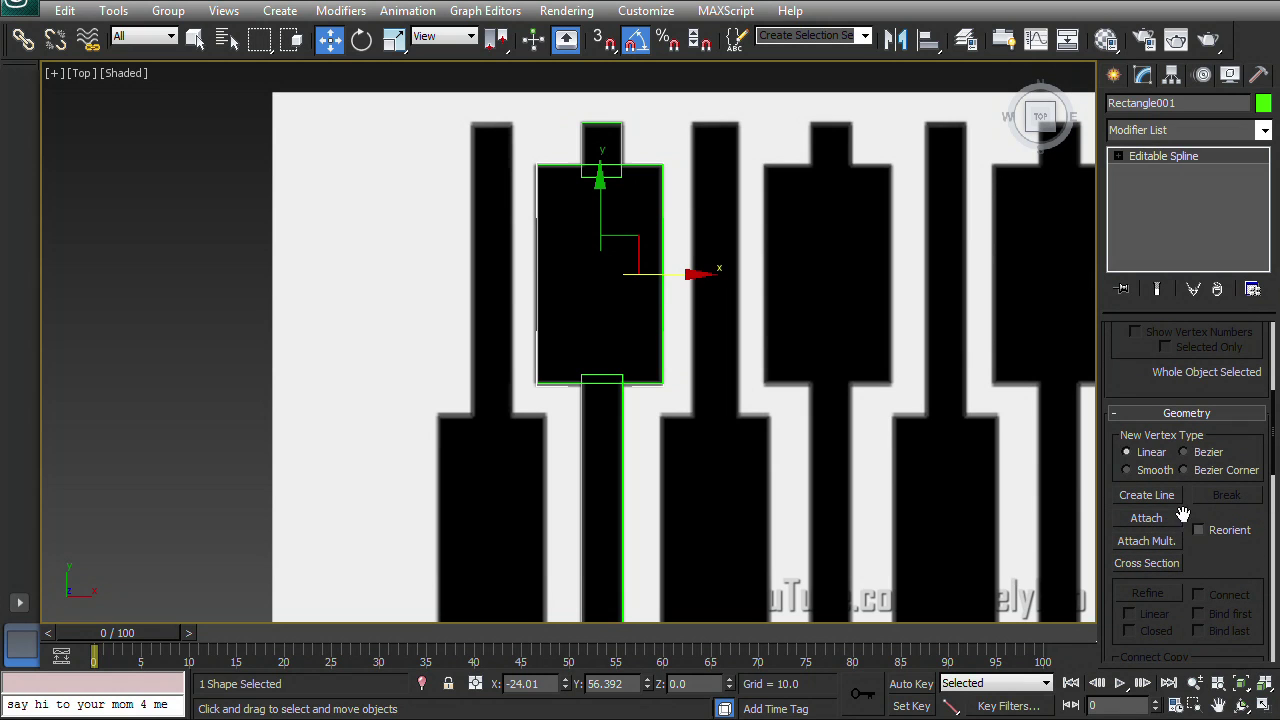
left_click(1147, 519)
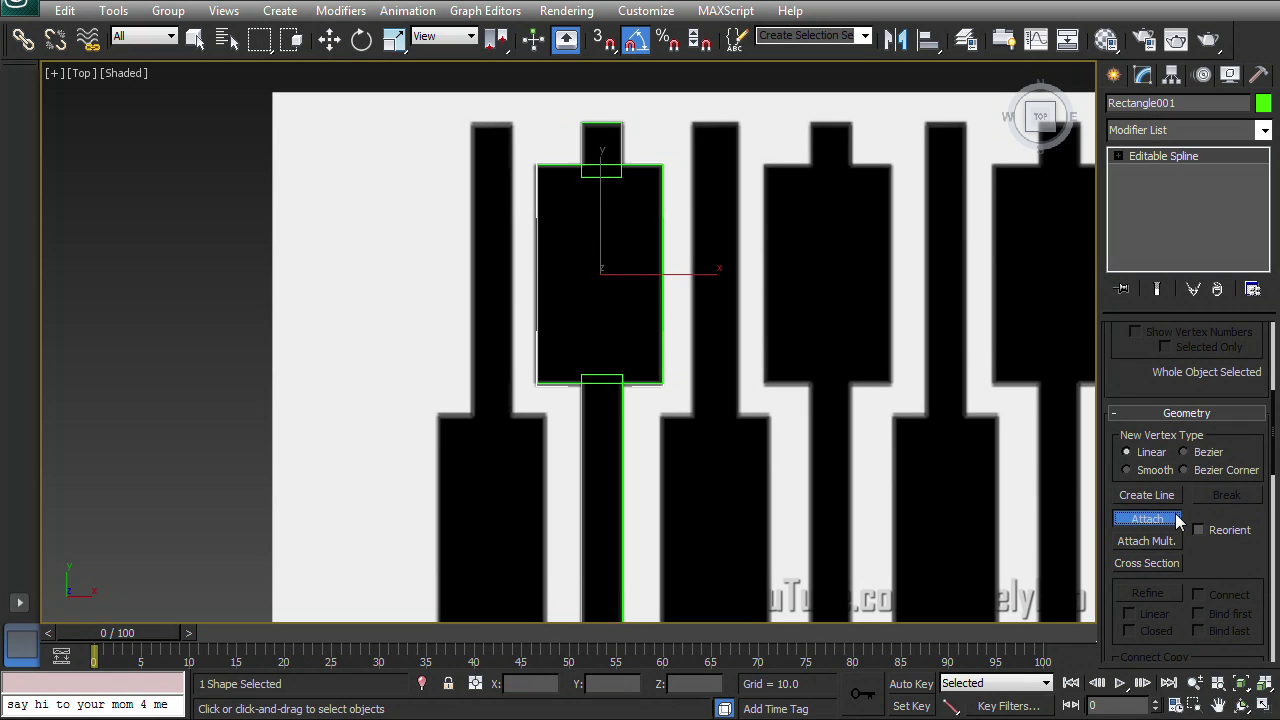
left_click(622, 138)
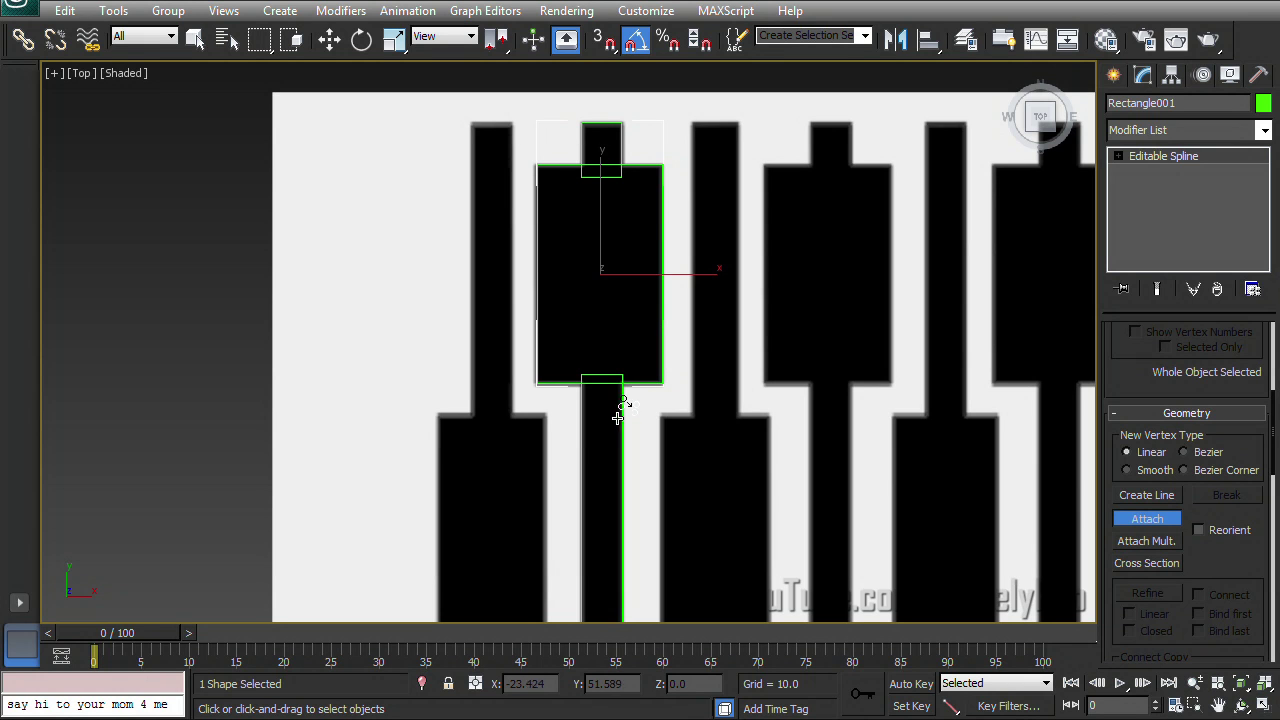
Step: Try moving the attached pad shape sideways along X and undo the move
key("w")
left_click_drag(686, 271, 716, 327)
left_click_drag(676, 273, 793, 290)
key("ctrl+z")
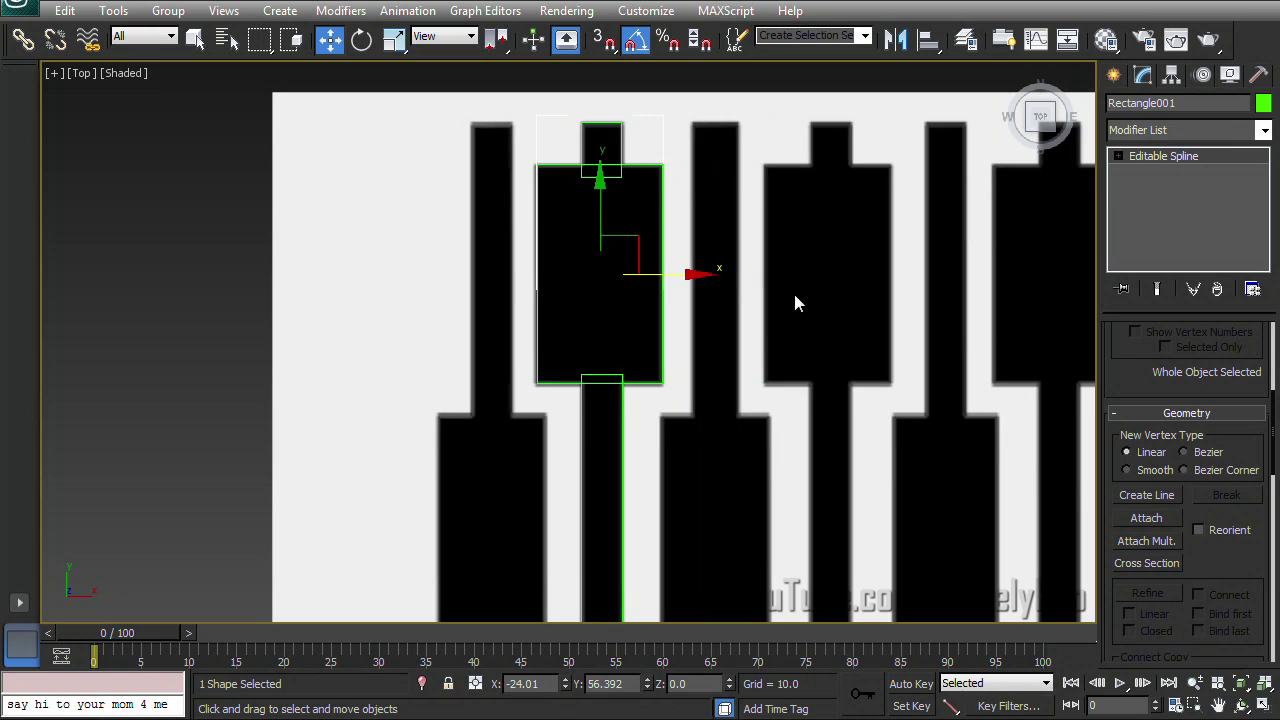
Step: Switch the pad shape to Spline sub-object level and select the large pad rectangle's spline
middle_click_drag(775, 257, 777, 286)
scroll(778, 288, "up", 2)
middle_click_drag(738, 206, 715, 344)
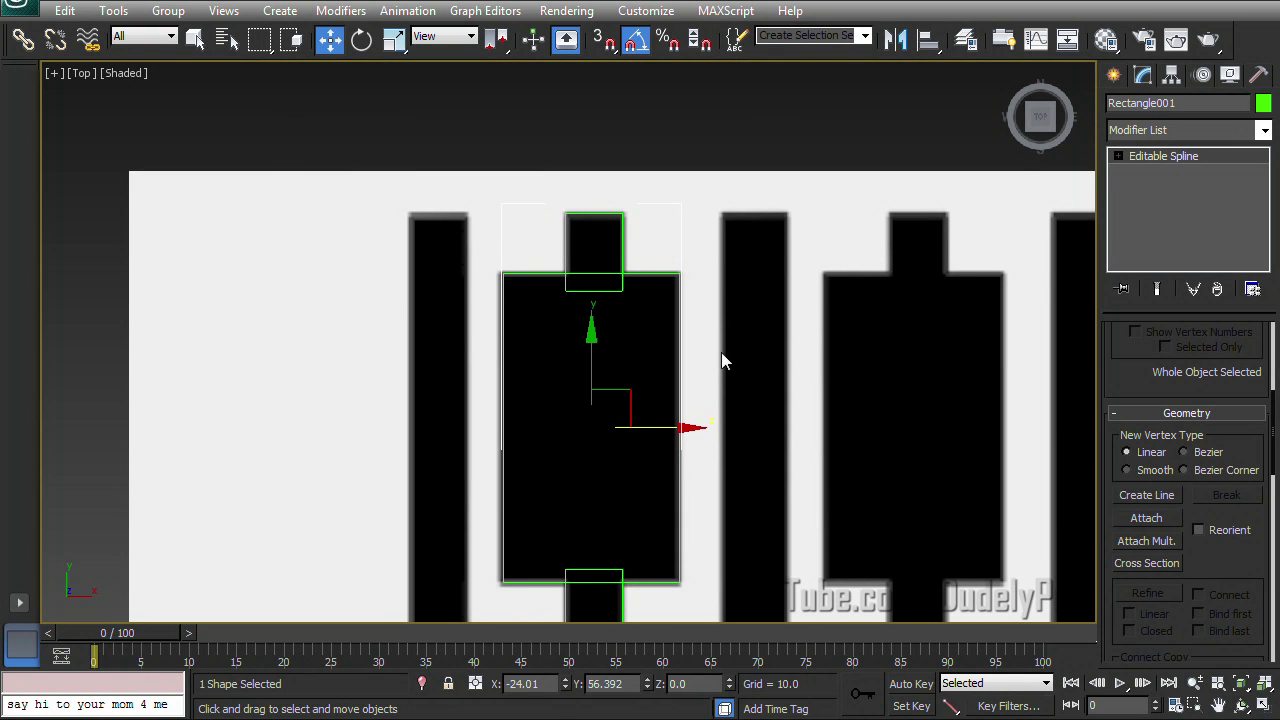
middle_click_drag(586, 515, 580, 468)
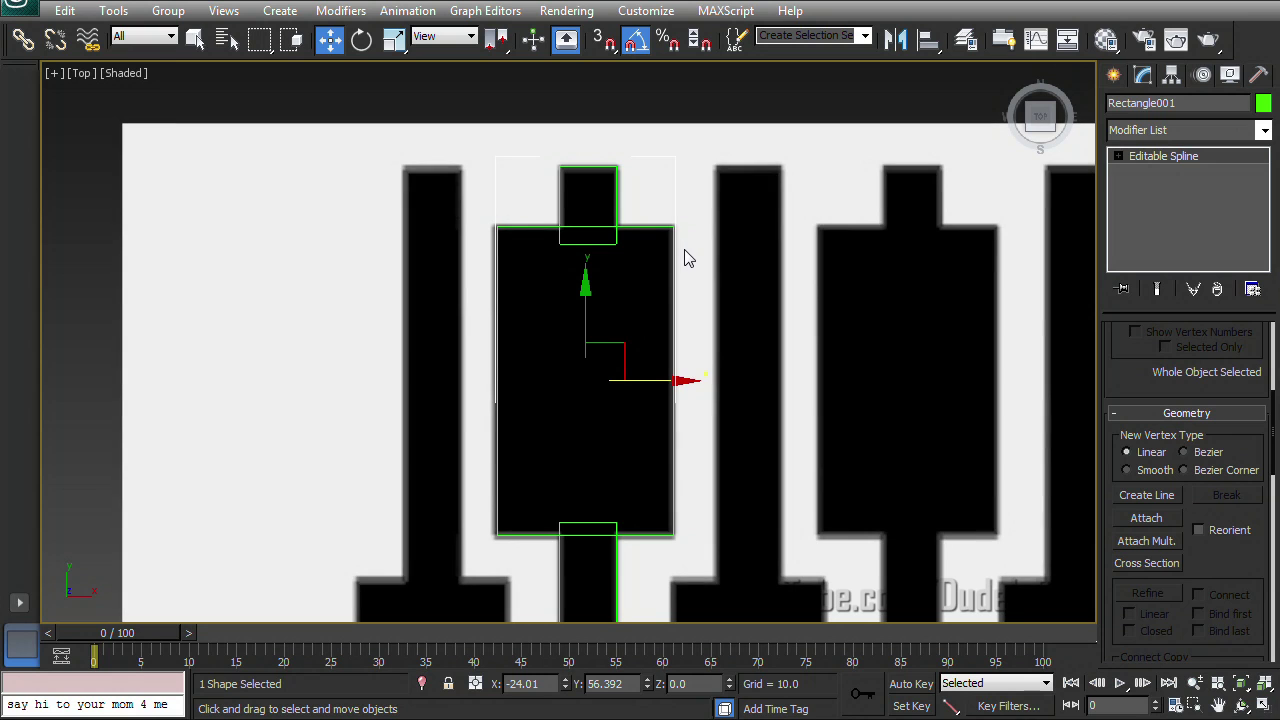
left_click_drag(1133, 388, 790, 0)
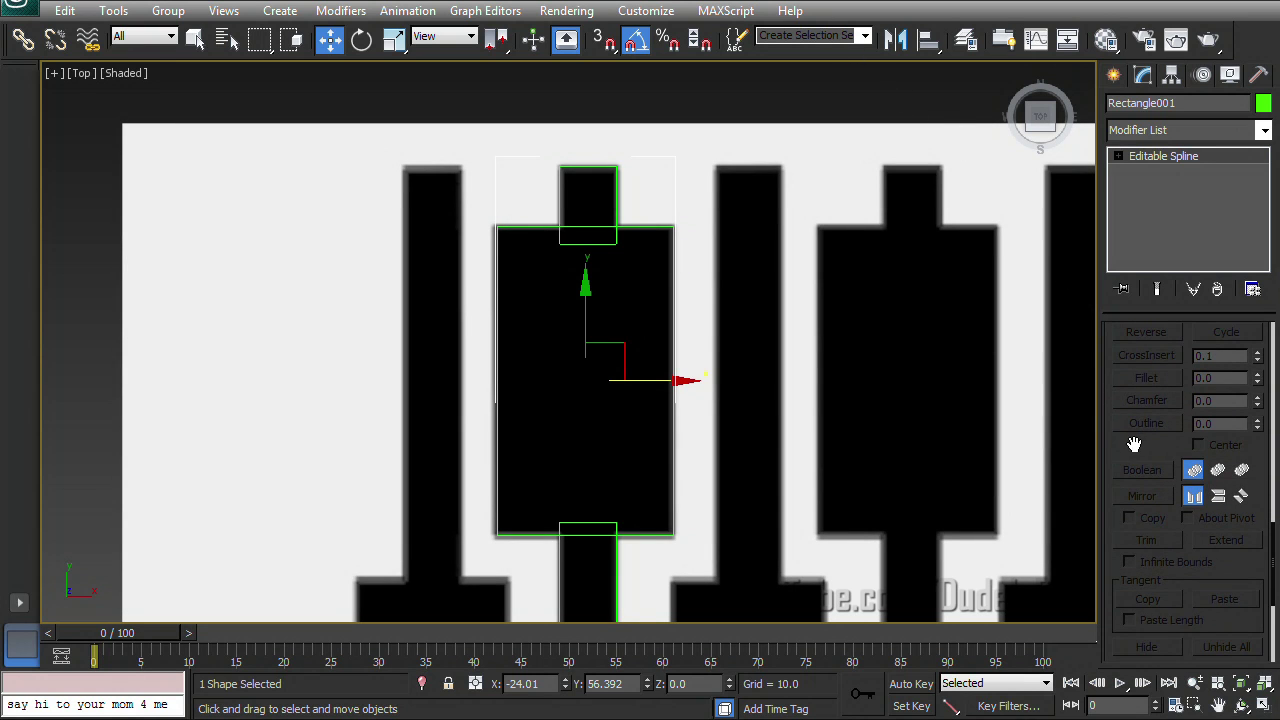
scroll(1148, 445, "down", 1)
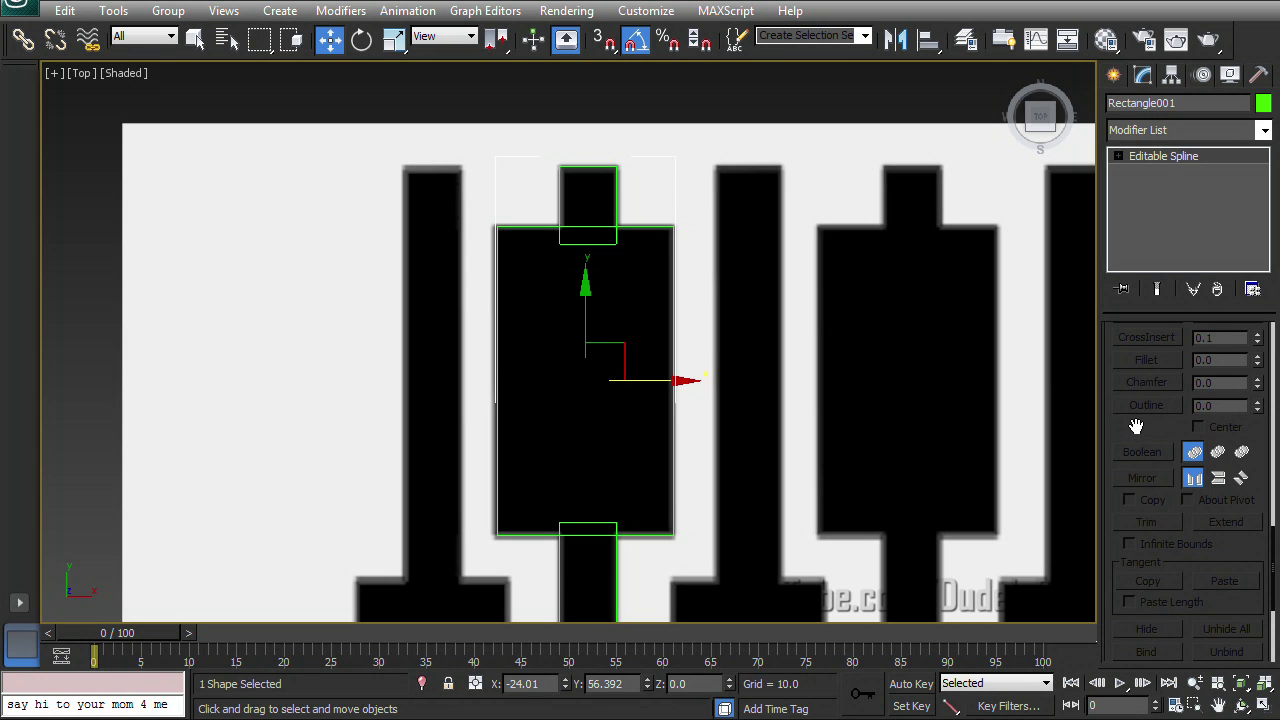
scroll(1134, 423, "up", 5)
scroll(1211, 409, "up", 5)
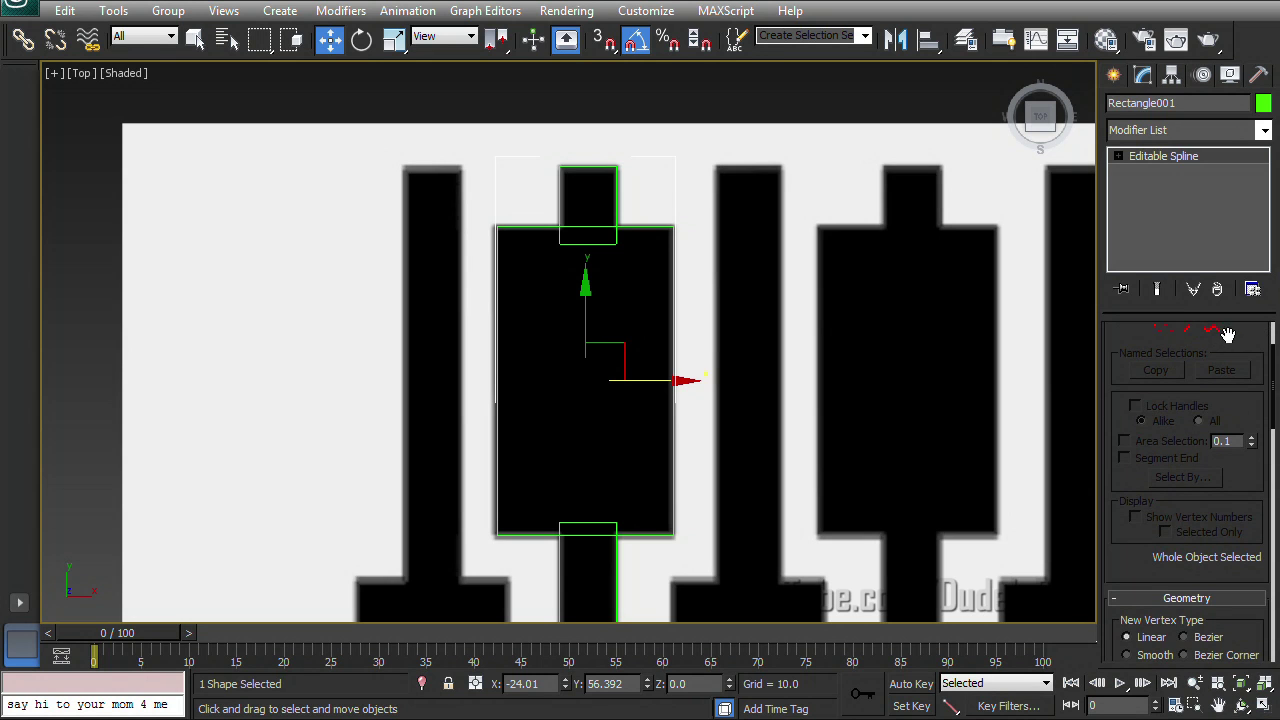
scroll(1214, 583, "up", 3)
left_click(1211, 423)
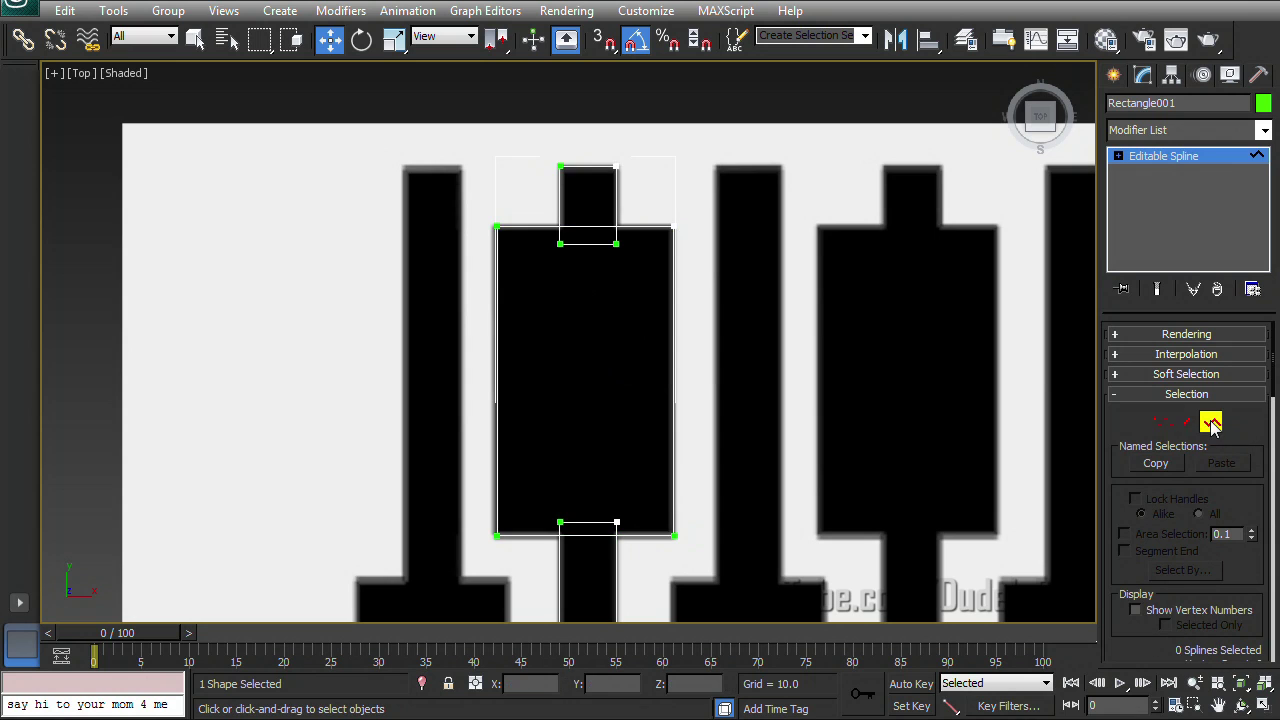
left_click_drag(742, 300, 614, 392)
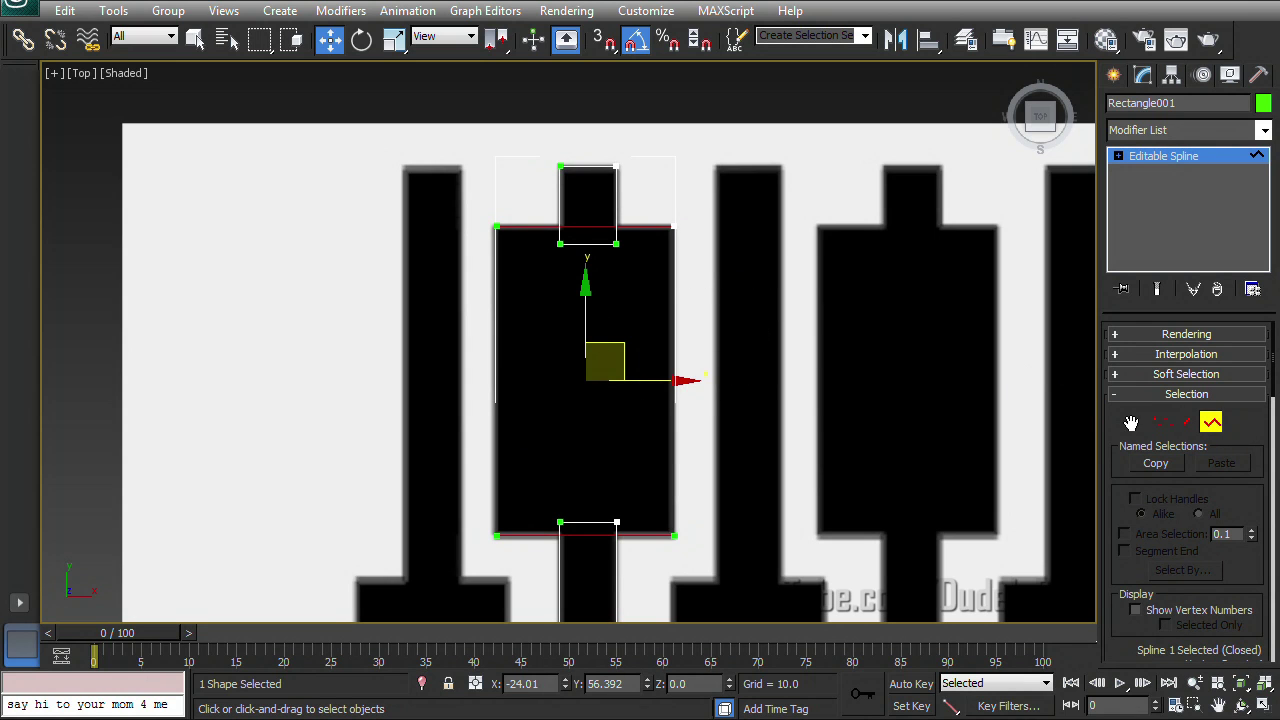
Step: Merge the stub rectangle above the pad into the large pad rectangle with a Boolean union
left_click_drag(1123, 420, 909, 189)
left_click_drag(1103, 409, 858, 142)
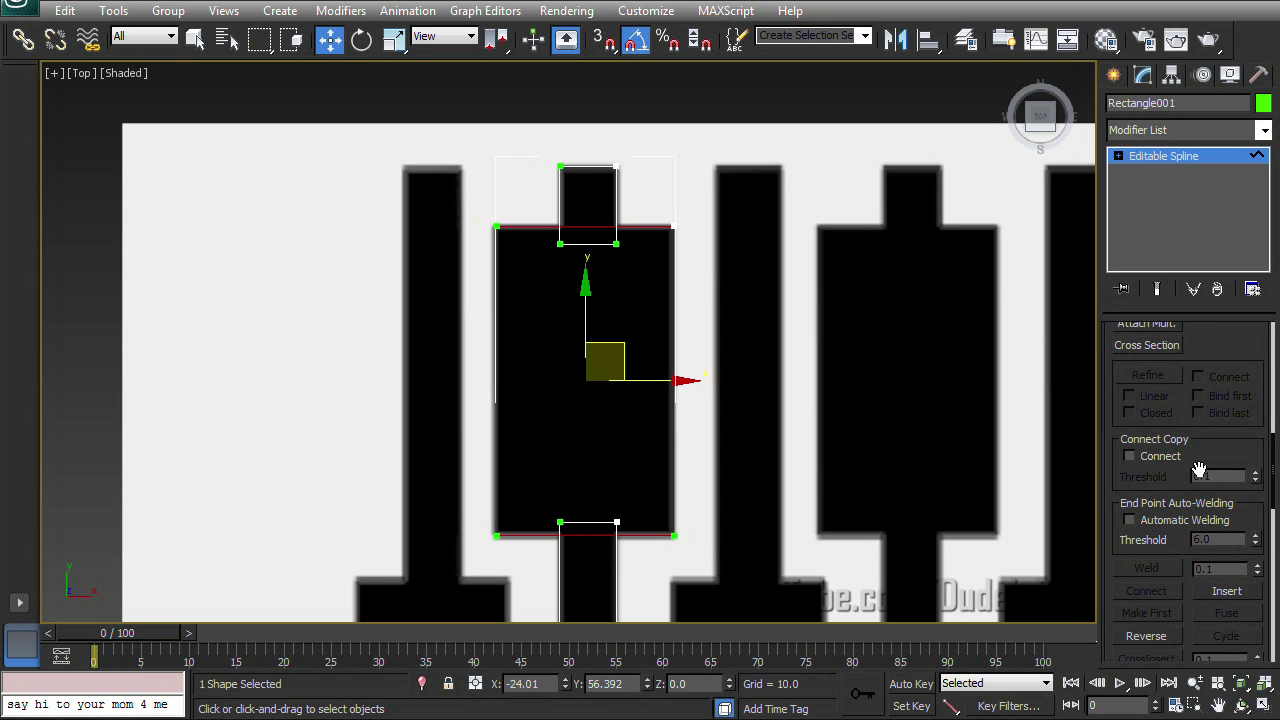
left_click_drag(1217, 460, 876, 176)
left_click_drag(1149, 474, 1144, 380)
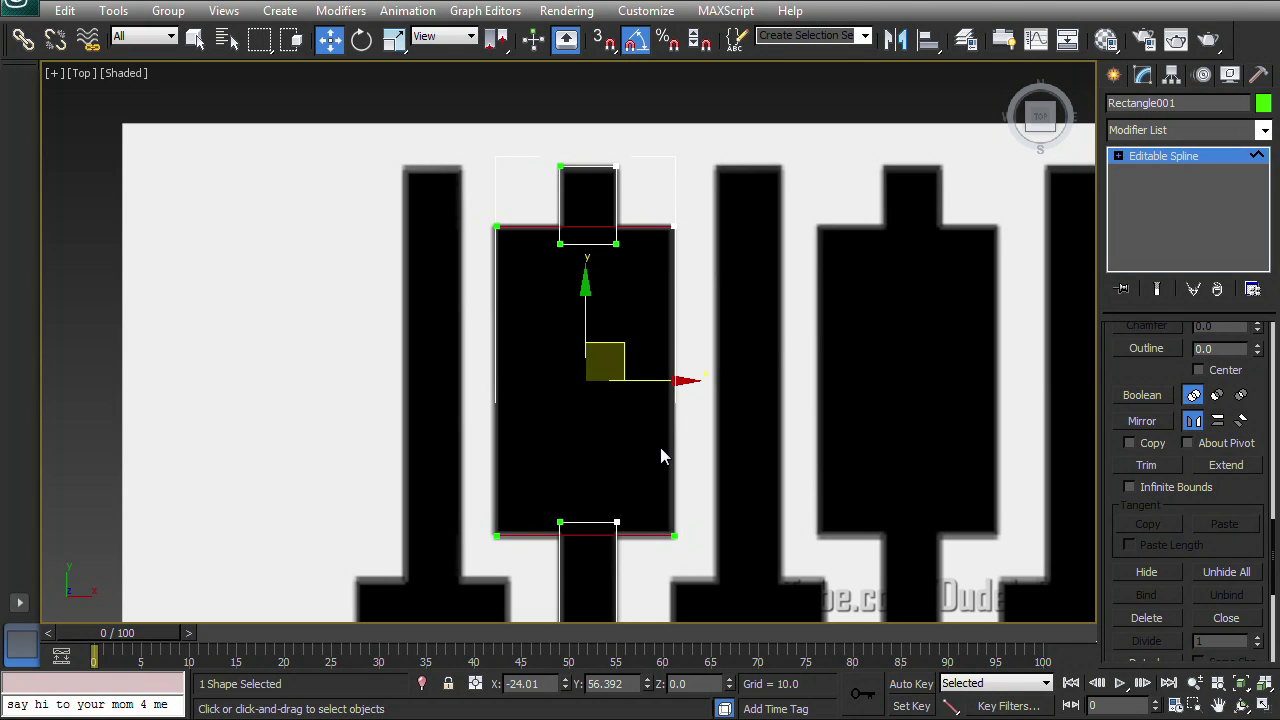
left_click(1158, 400)
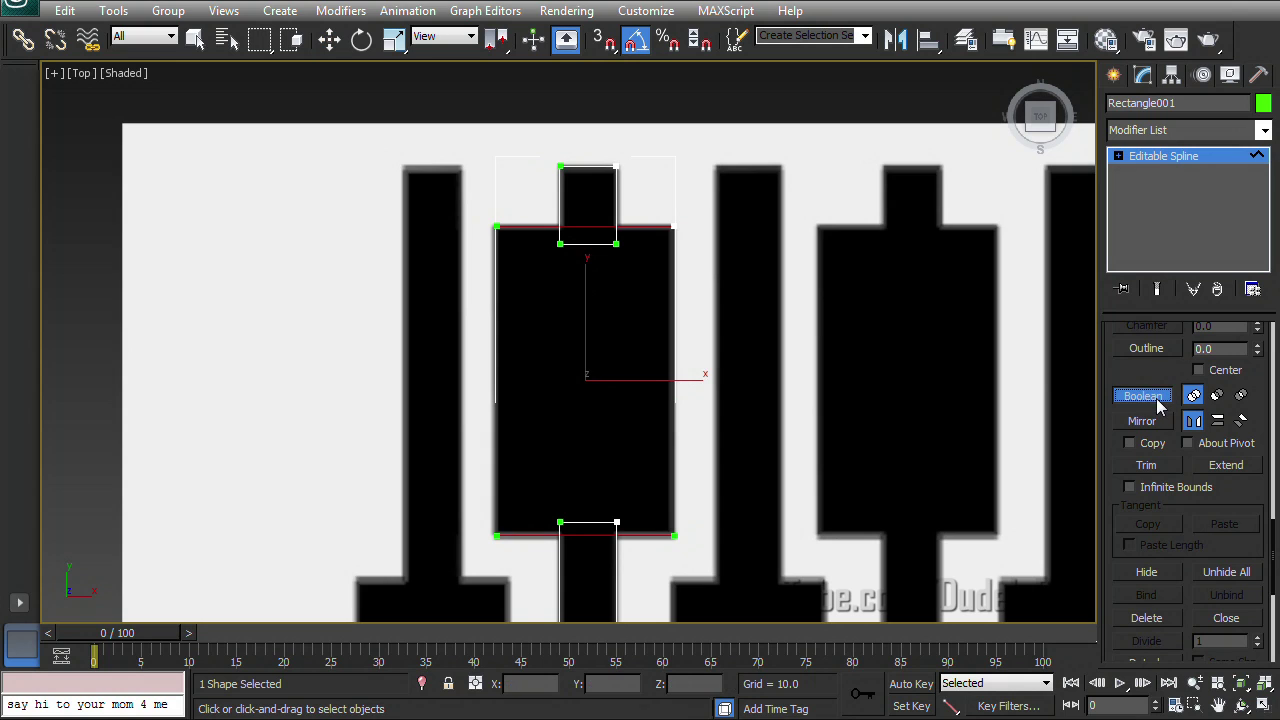
left_click(617, 197)
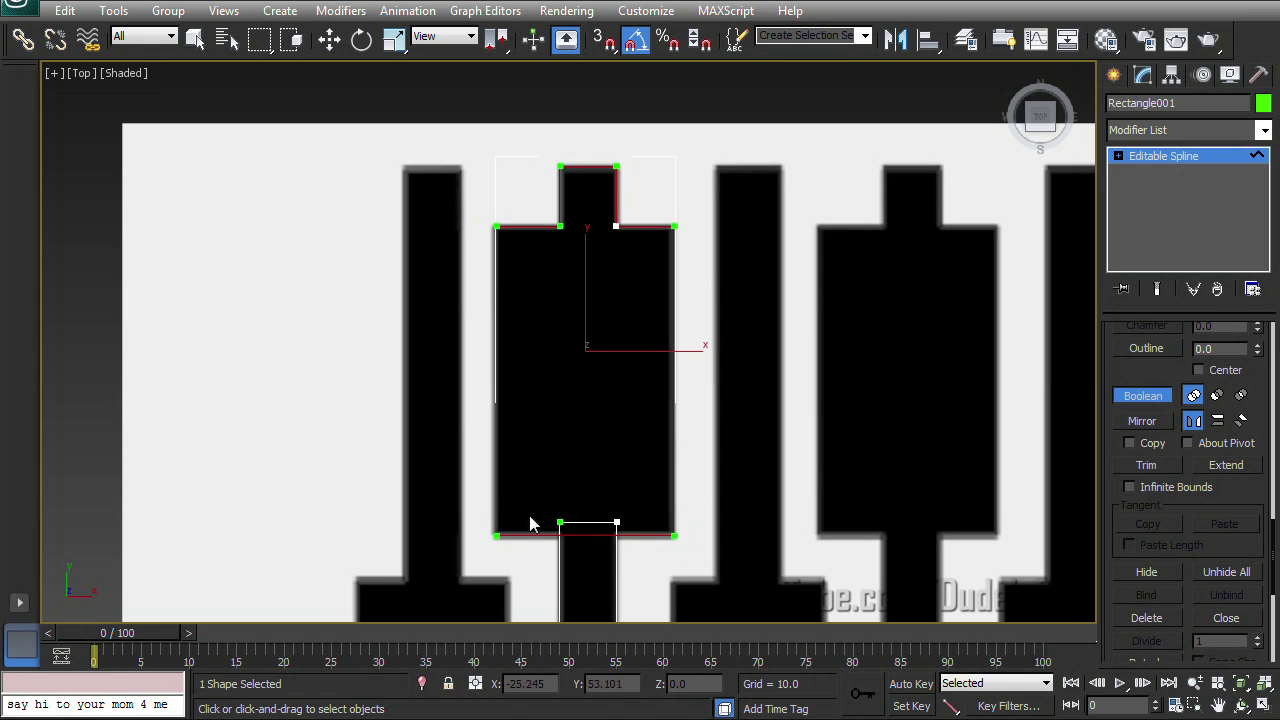
Step: Merge the lead rectangle below the pad into the same outline with a Boolean union
middle_click_drag(586, 374, 617, 297)
middle_click_drag(757, 451, 763, 378)
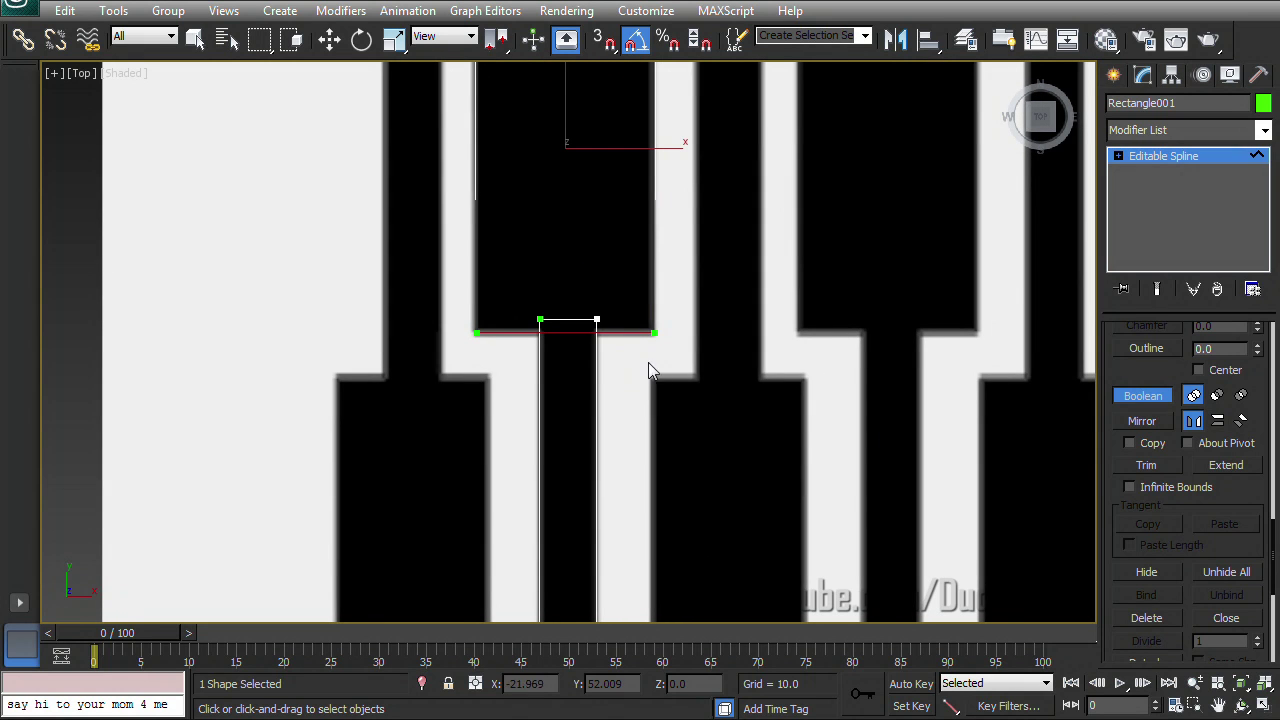
left_click(597, 362)
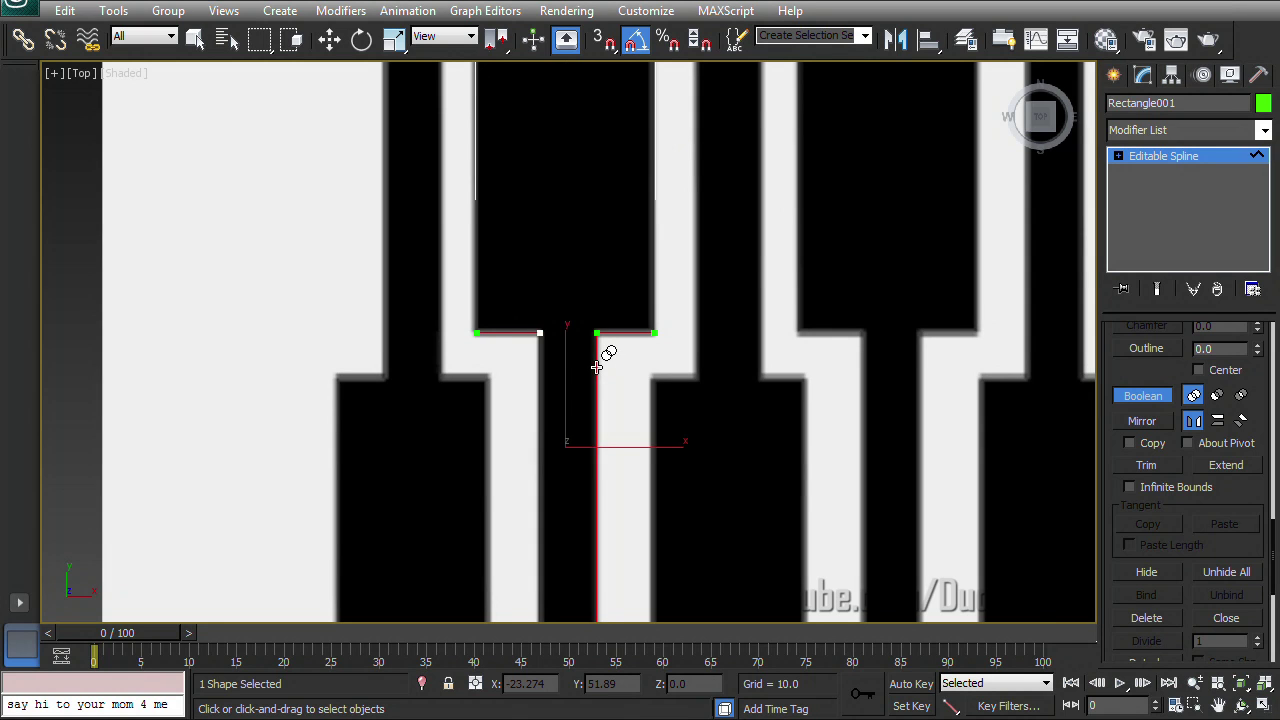
scroll(602, 254, "down", 3)
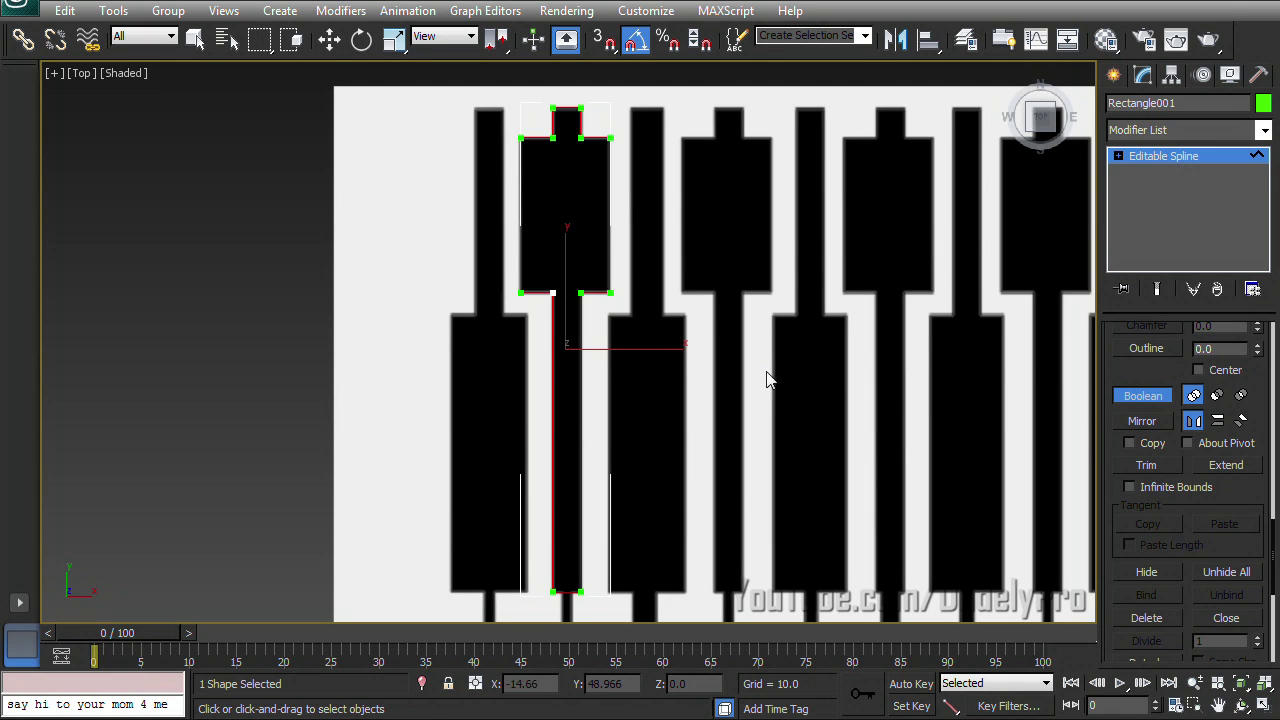
scroll(1110, 470, "up", 3)
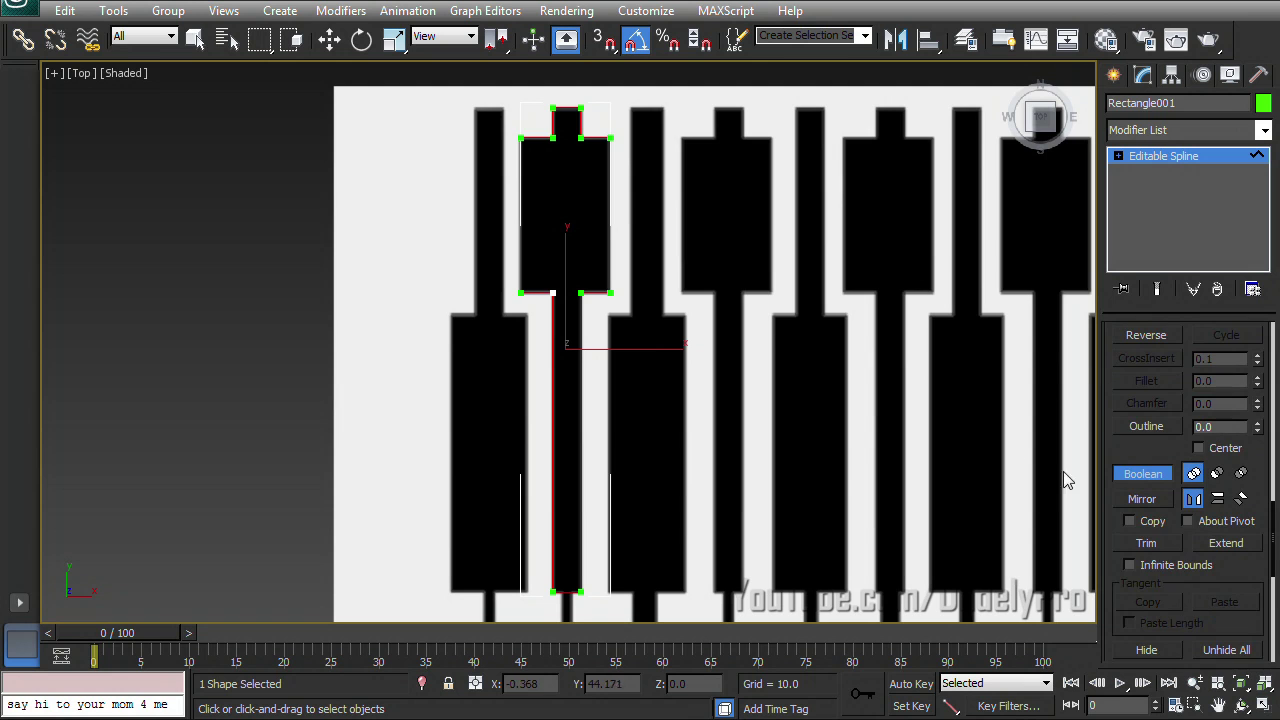
left_click(1143, 474)
Step: At Vertex level, refine the lead's bottom edge with four vertices around the start of the thin trace
scroll(1144, 448, "up", 6)
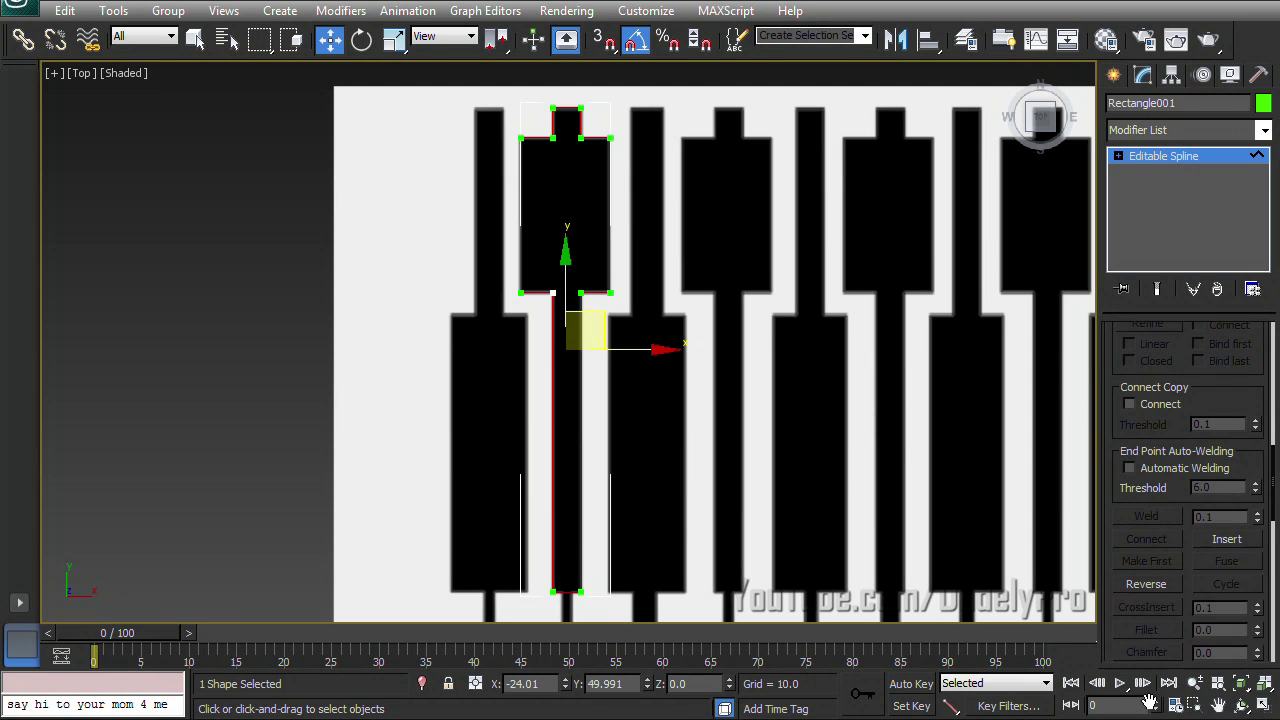
scroll(1260, 378, "up", 5)
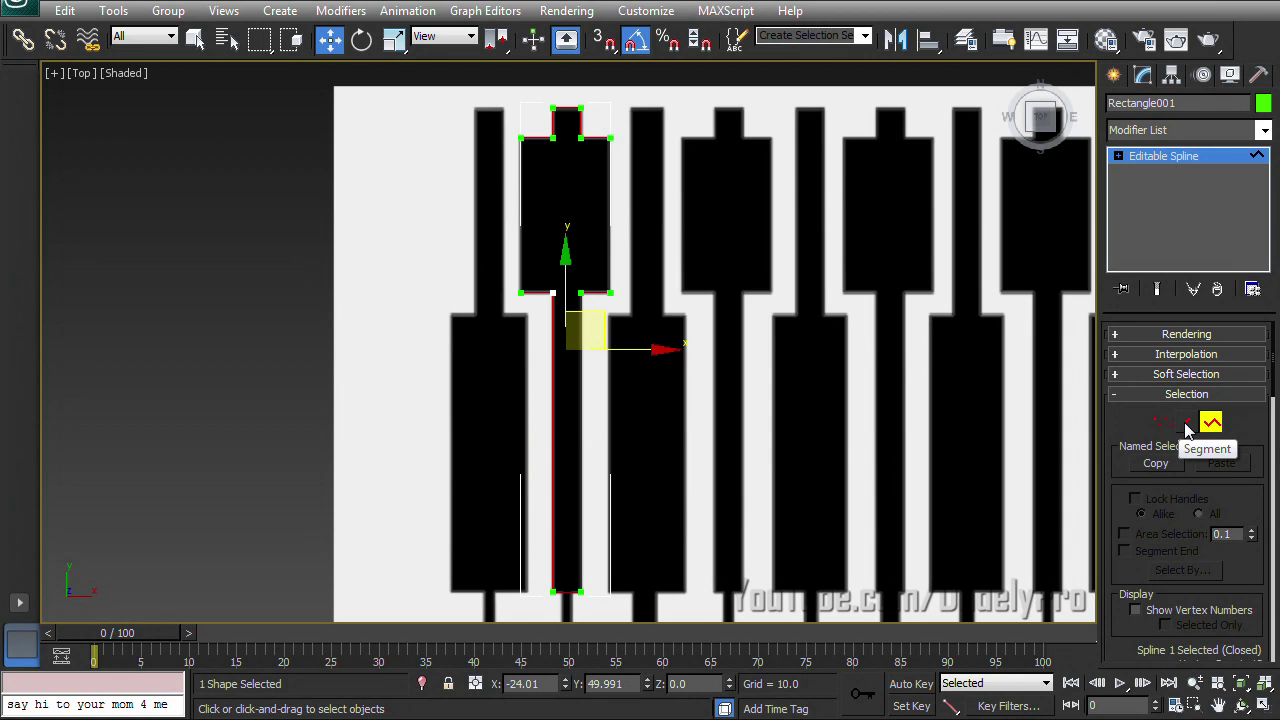
key("1")
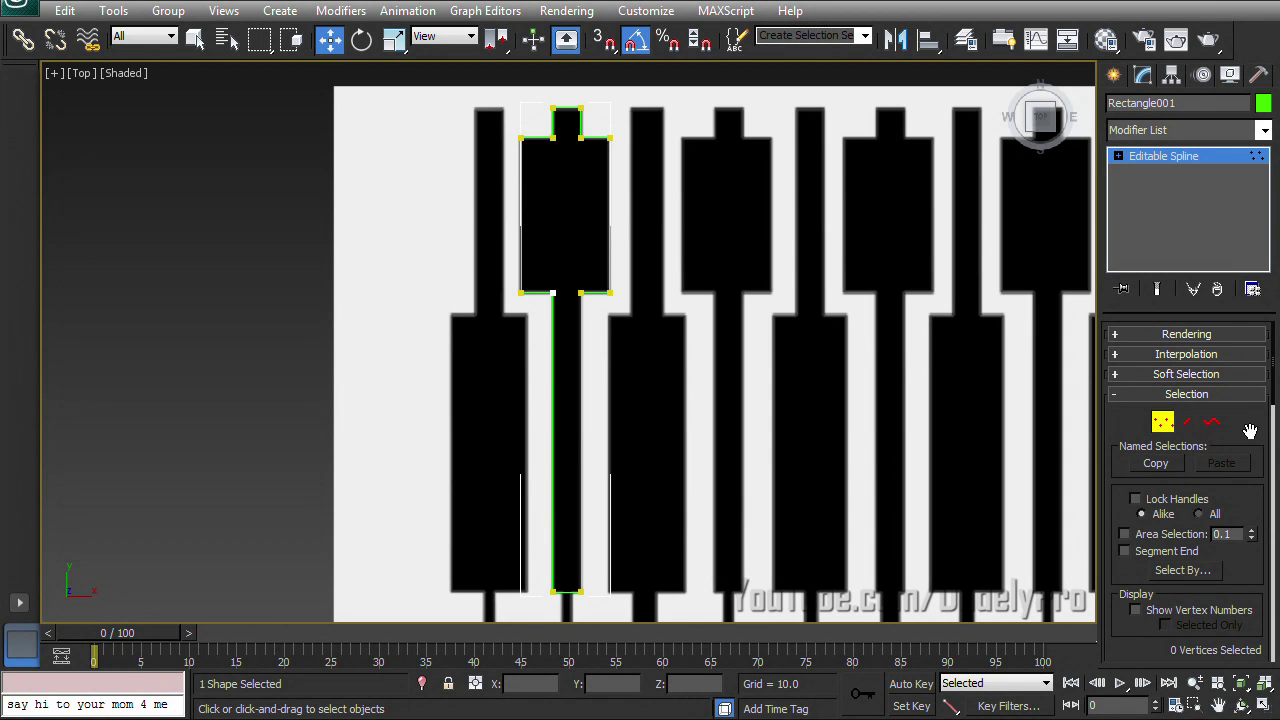
scroll(1253, 430, "down", 3)
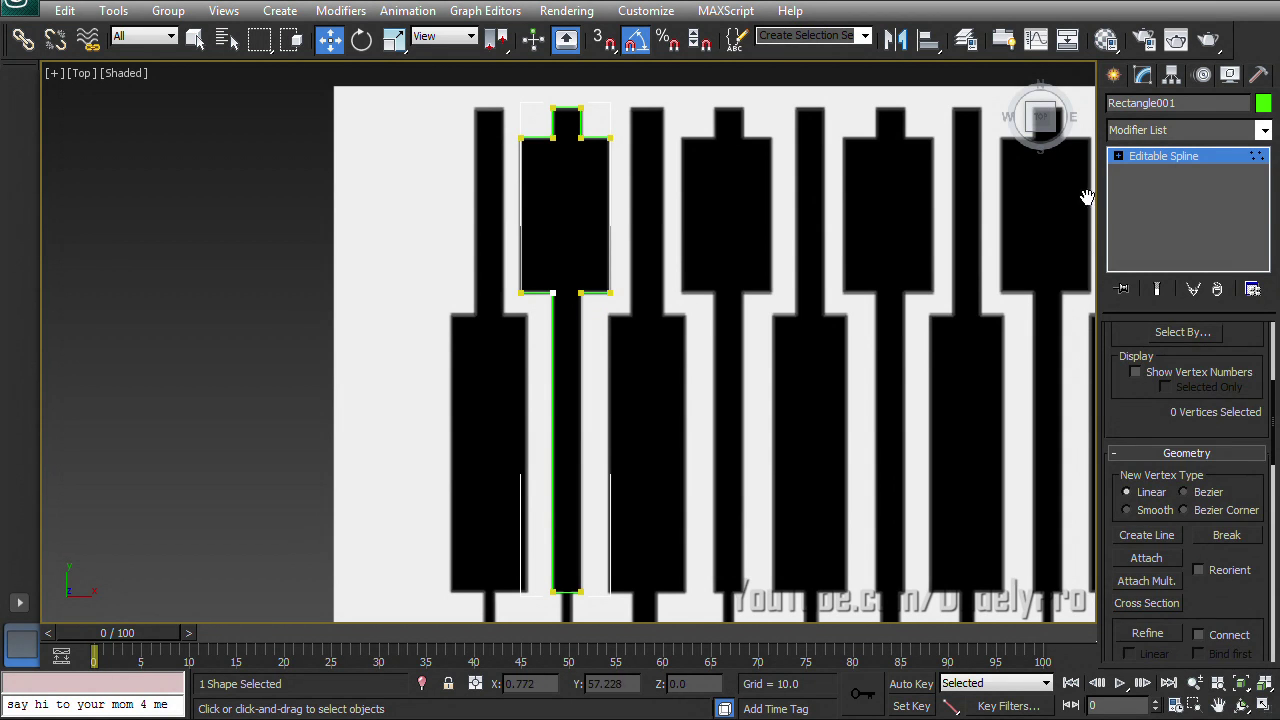
scroll(1251, 432, "down", 3)
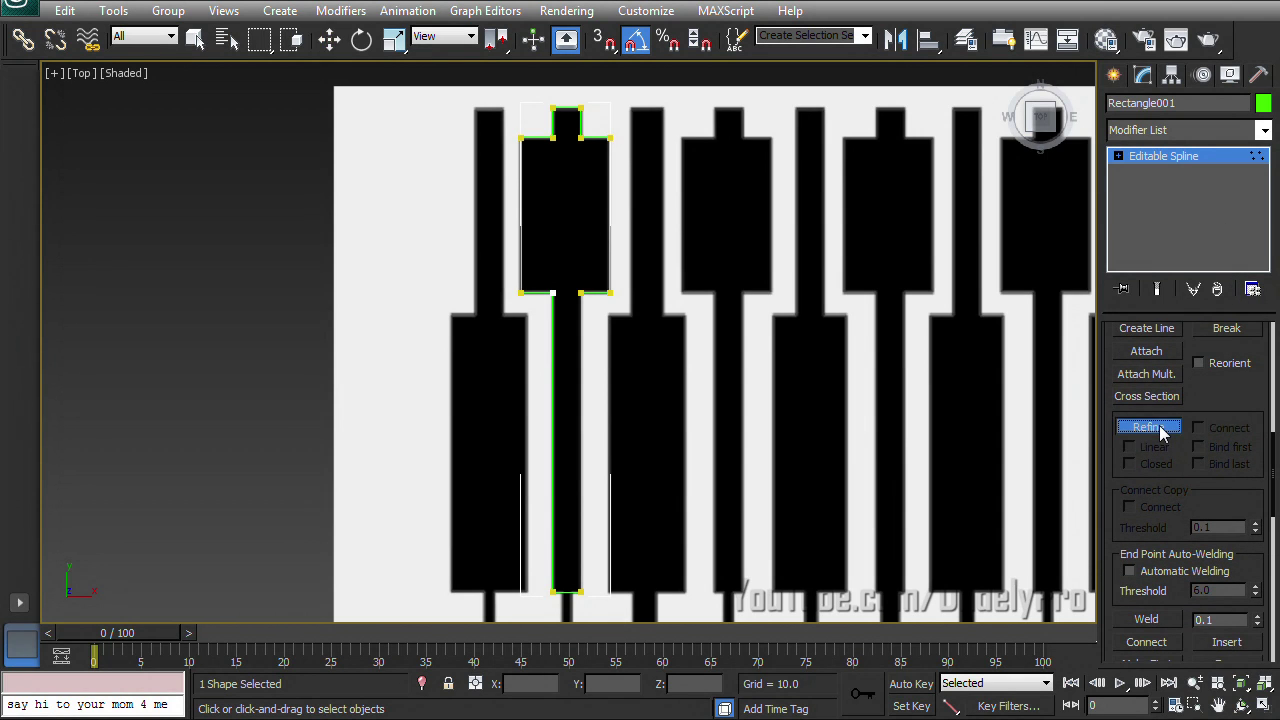
scroll(630, 596, "up", 5)
middle_click_drag(630, 596, 860, 291)
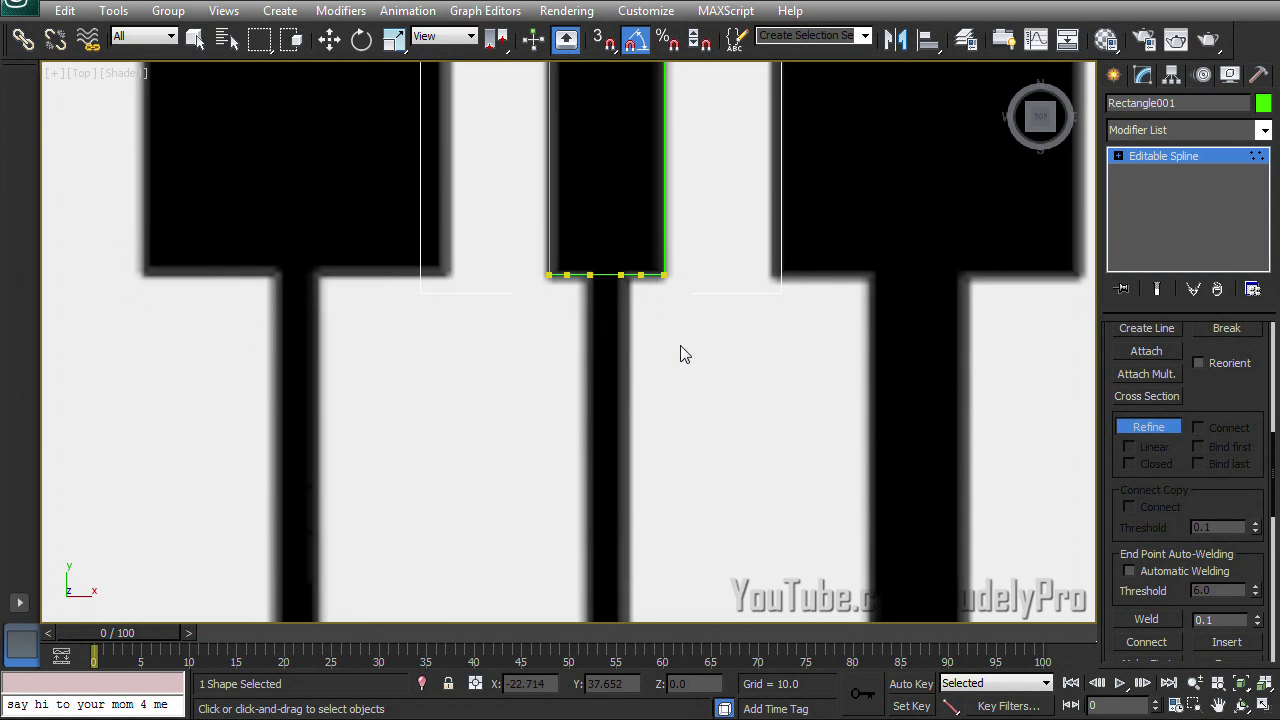
key("w")
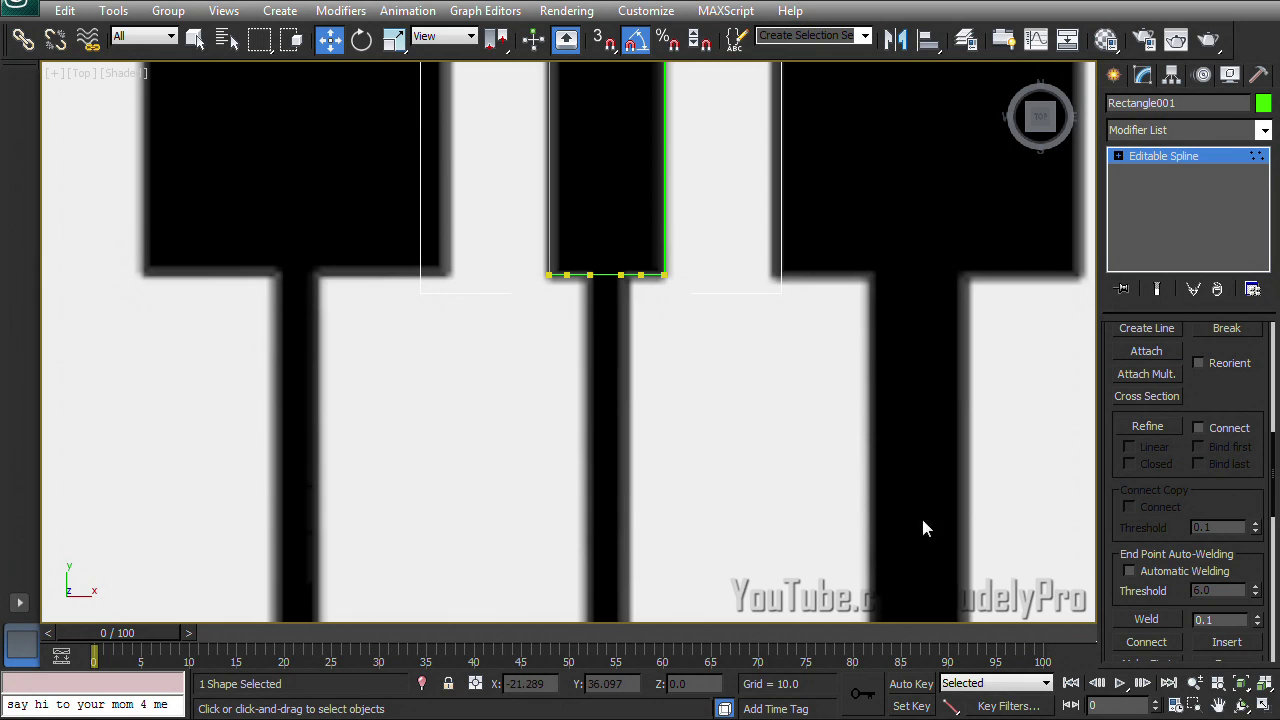
scroll(1240, 390, "up", 5)
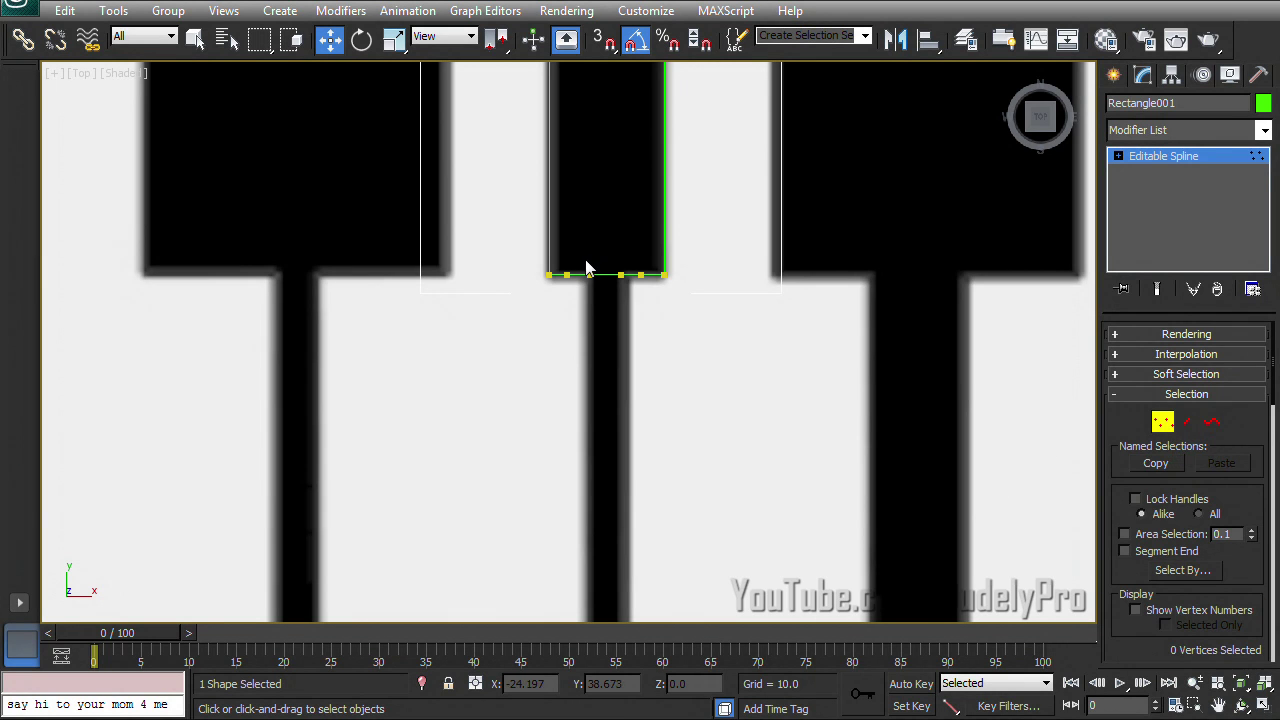
Step: Move the two middle vertices of the lead's bottom edge down along Y to the thin trace's first bend
left_click_drag(631, 305, 632, 306)
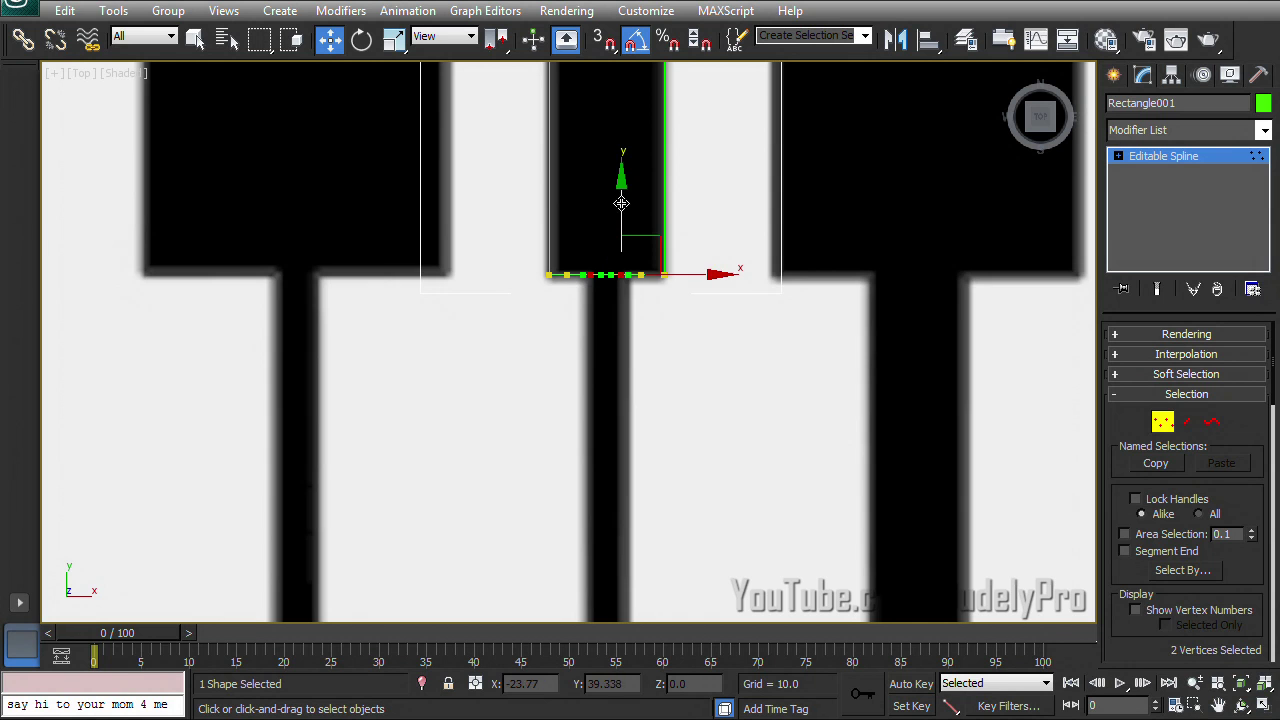
left_click_drag(621, 205, 630, 450)
middle_click_drag(741, 483, 749, 313)
scroll(749, 313, "down", 2)
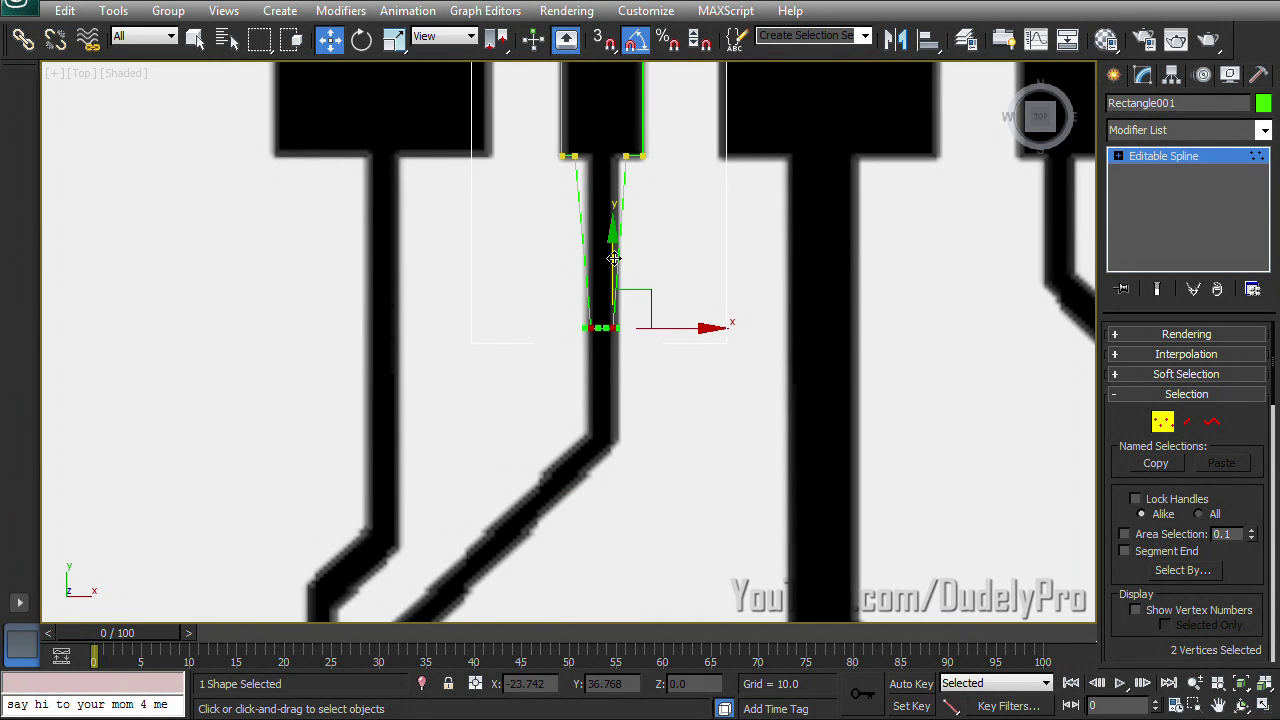
left_click_drag(614, 258, 624, 375)
Step: Move the two remaining refined vertices at the lead's bottom edge inward along X to the thin trace's sides
middle_click_drag(624, 375, 609, 520)
scroll(640, 300, "up", 5)
left_click(691, 225)
left_click_drag(751, 223, 716, 225)
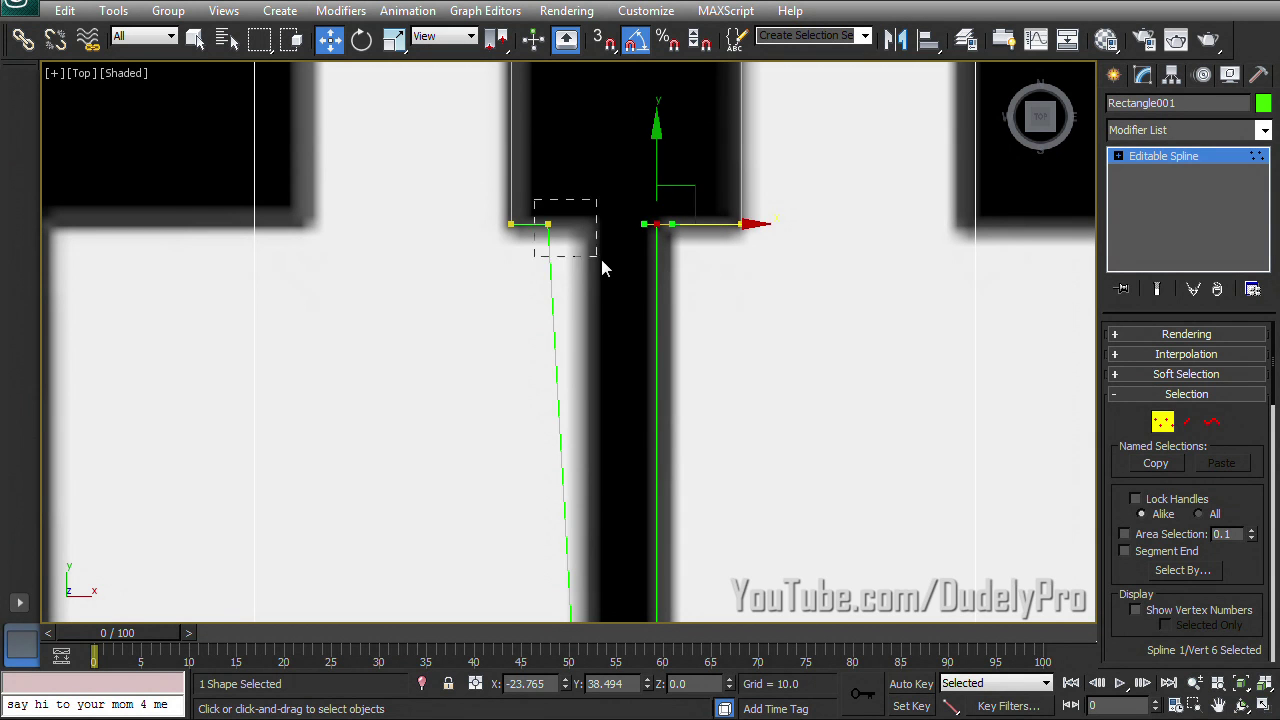
left_click_drag(603, 268, 640, 222)
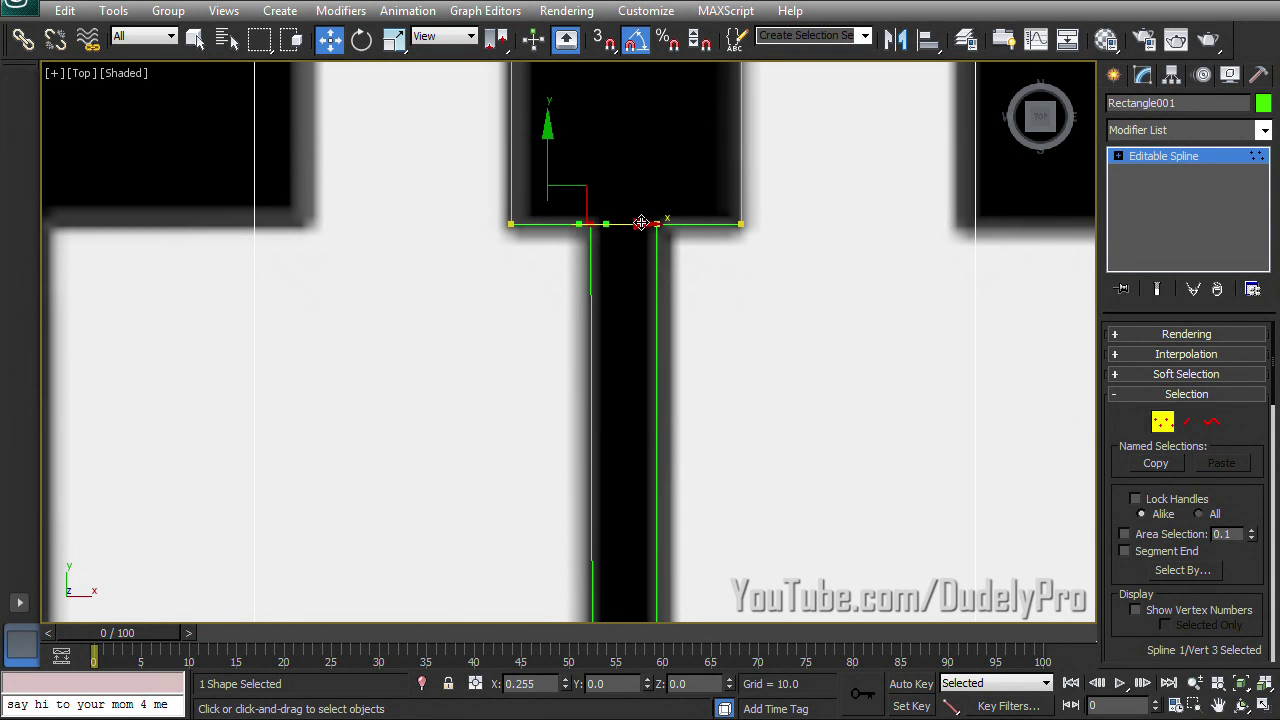
Step: Adjust the two trace-end vertices along Y so each sits at its corner of the first bend
scroll(641, 222, "down", 2)
middle_click_drag(755, 546, 703, 331)
scroll(703, 331, "up", 1)
middle_click_drag(688, 548, 707, 416)
scroll(707, 416, "up", 1)
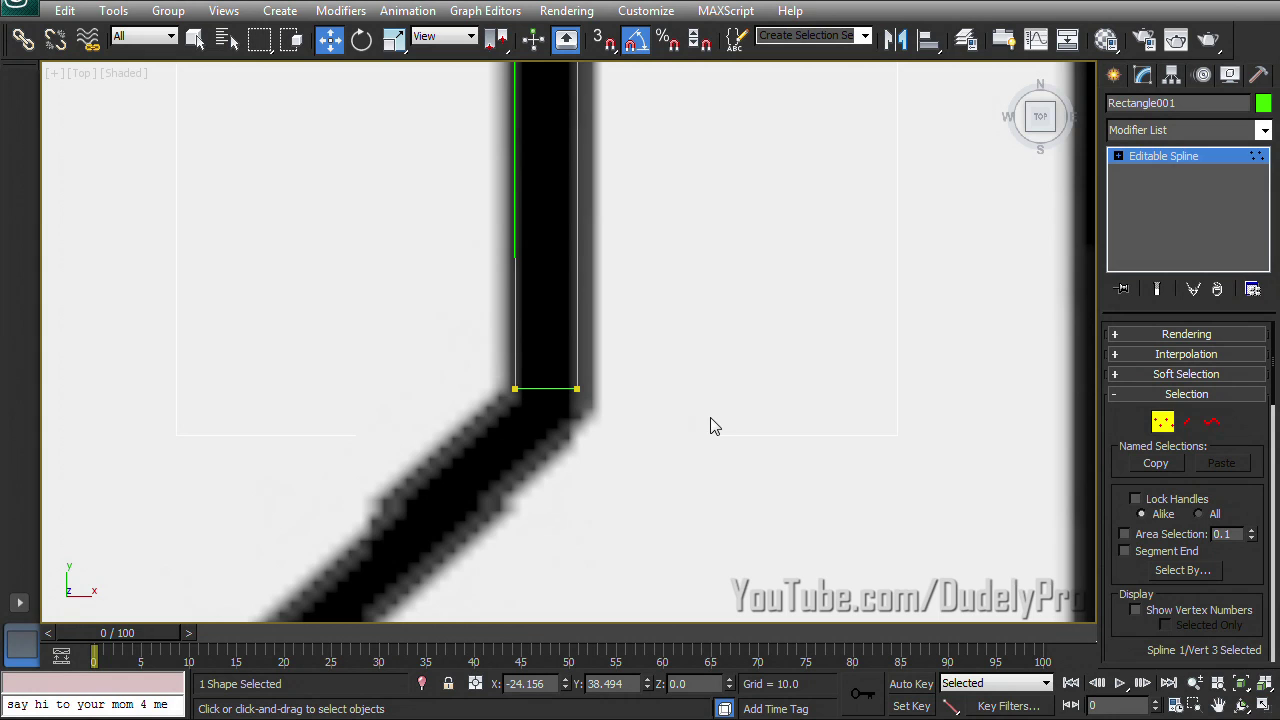
left_click(649, 441)
left_click(577, 389)
left_click_drag(574, 330, 573, 354)
left_click(514, 388)
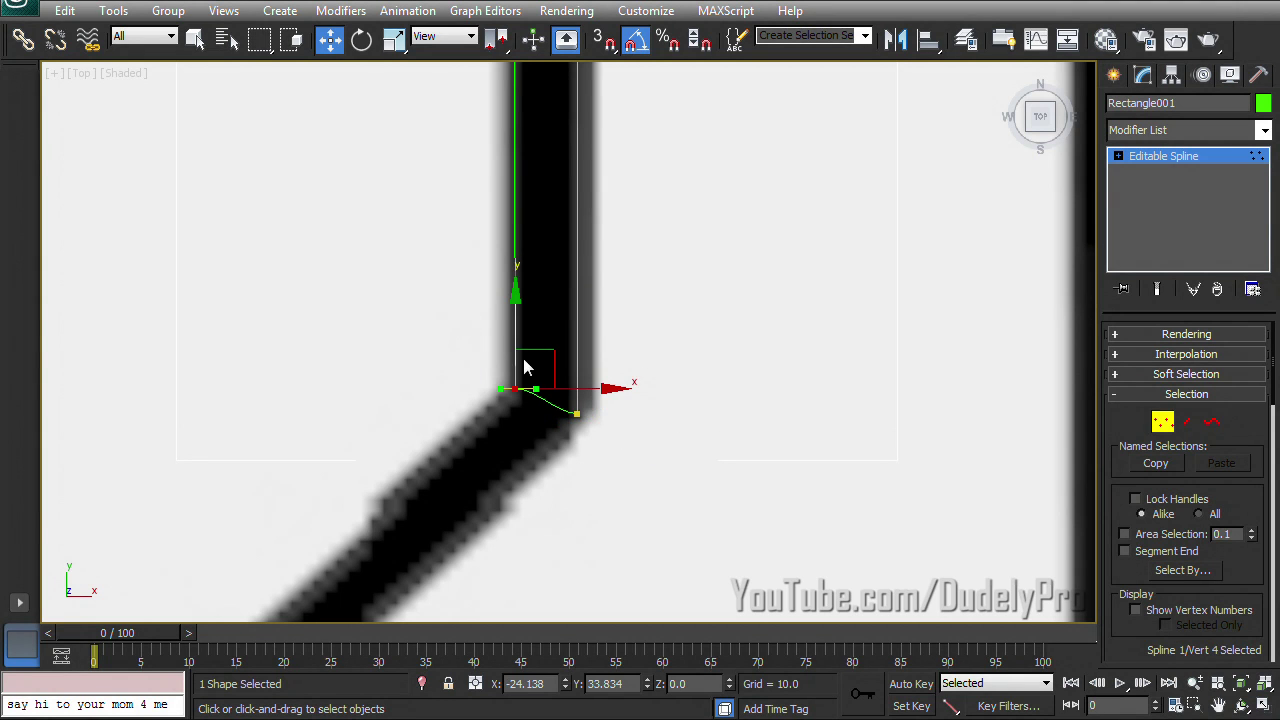
left_click_drag(515, 329, 515, 328)
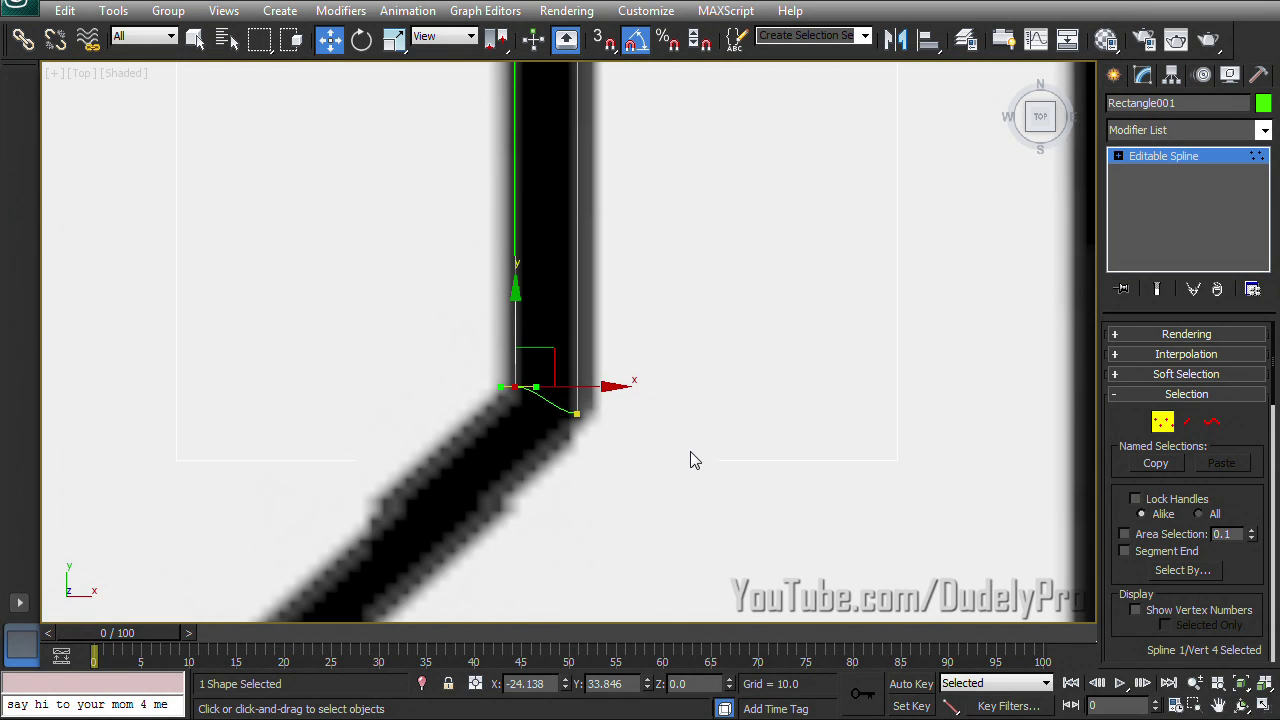
Step: Convert both vertices at the trace's first bend to Corner type
scroll(689, 457, "up", 3)
left_click_drag(503, 430, 541, 416)
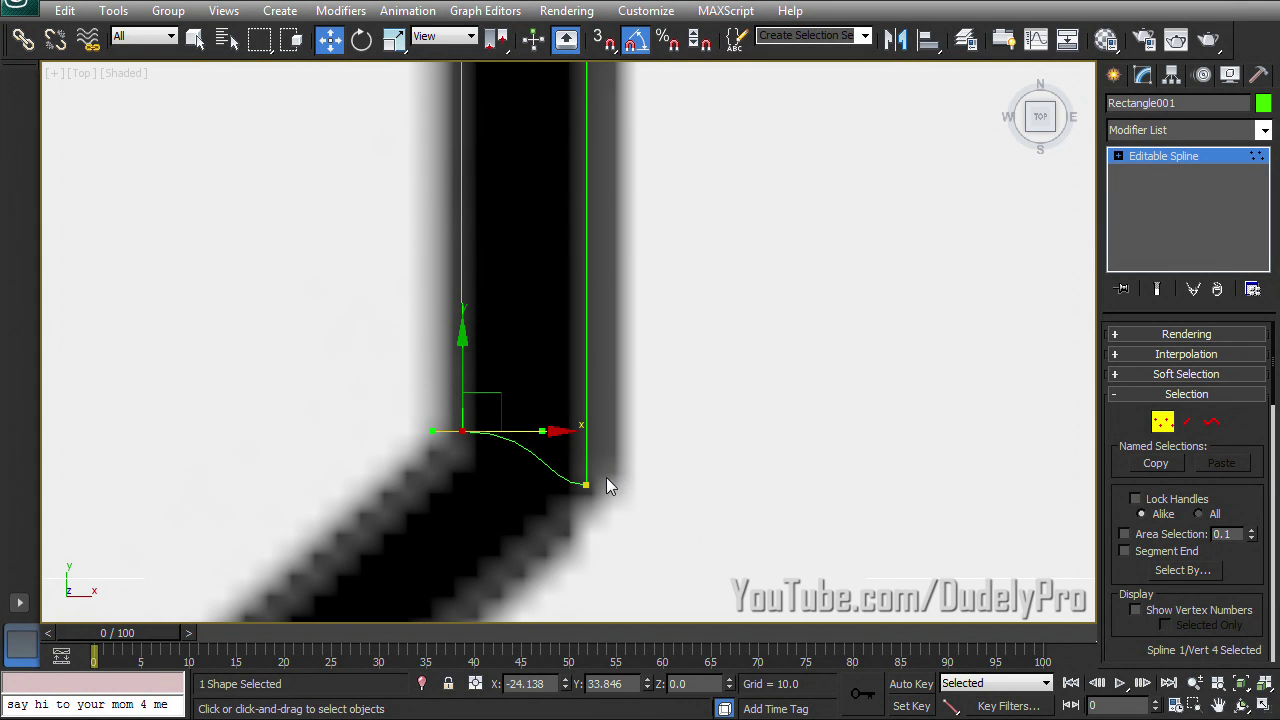
left_click_drag(663, 460, 578, 494)
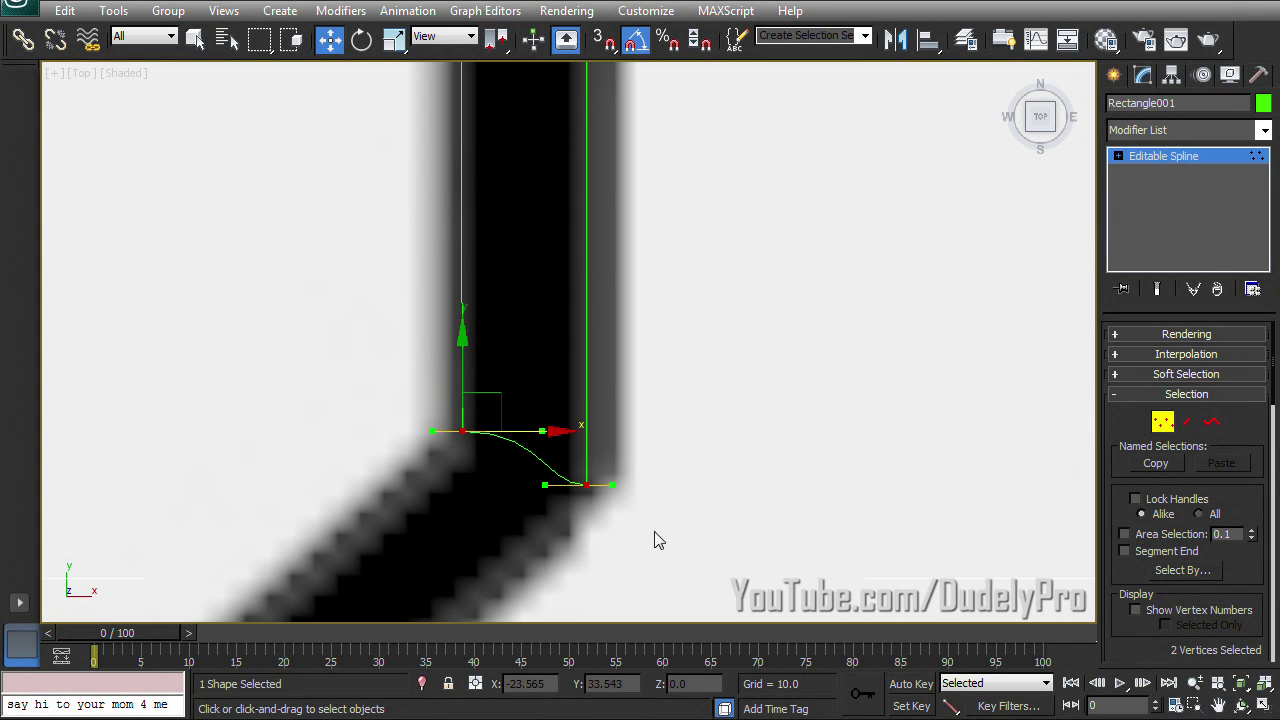
right_click(586, 488)
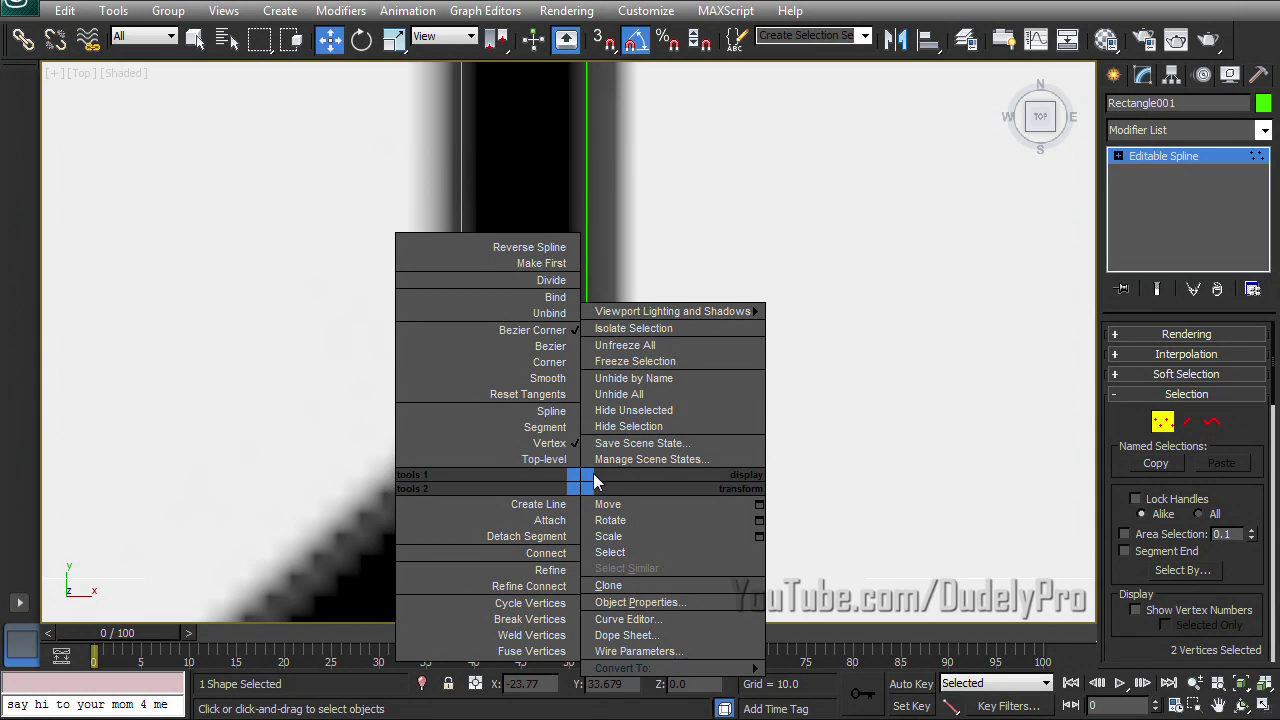
left_click(548, 363)
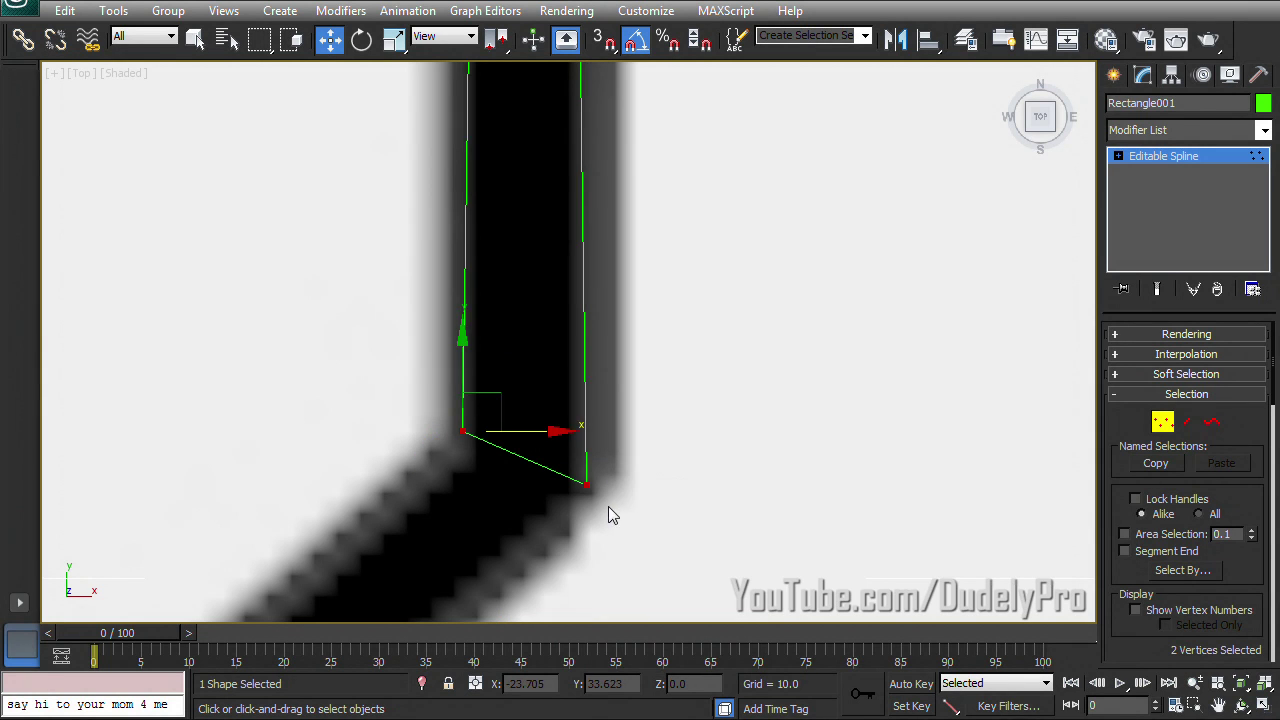
Step: Nudge the two bend vertices inward along X to fit the outline to the thin trace's width
left_click(586, 484)
left_click_drag(634, 480, 628, 481)
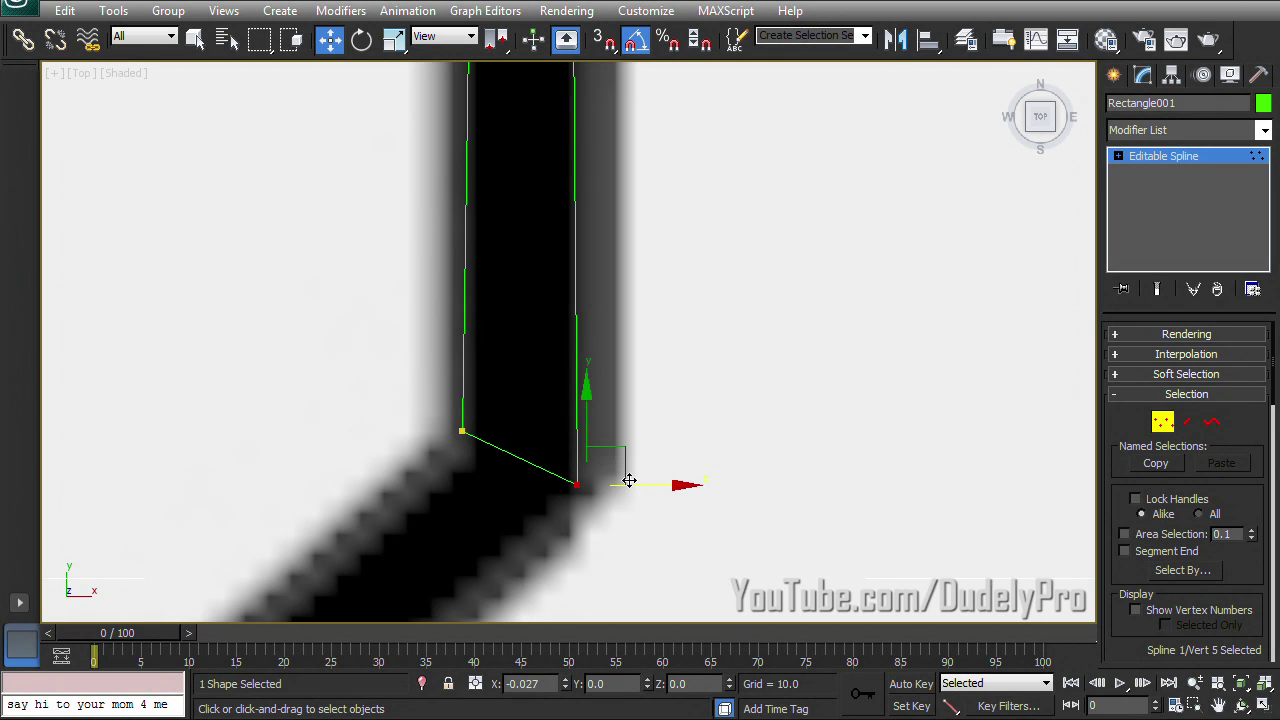
left_click(464, 432)
left_click_drag(525, 433, 529, 431)
scroll(606, 381, "down", 6)
middle_click_drag(618, 320, 616, 402)
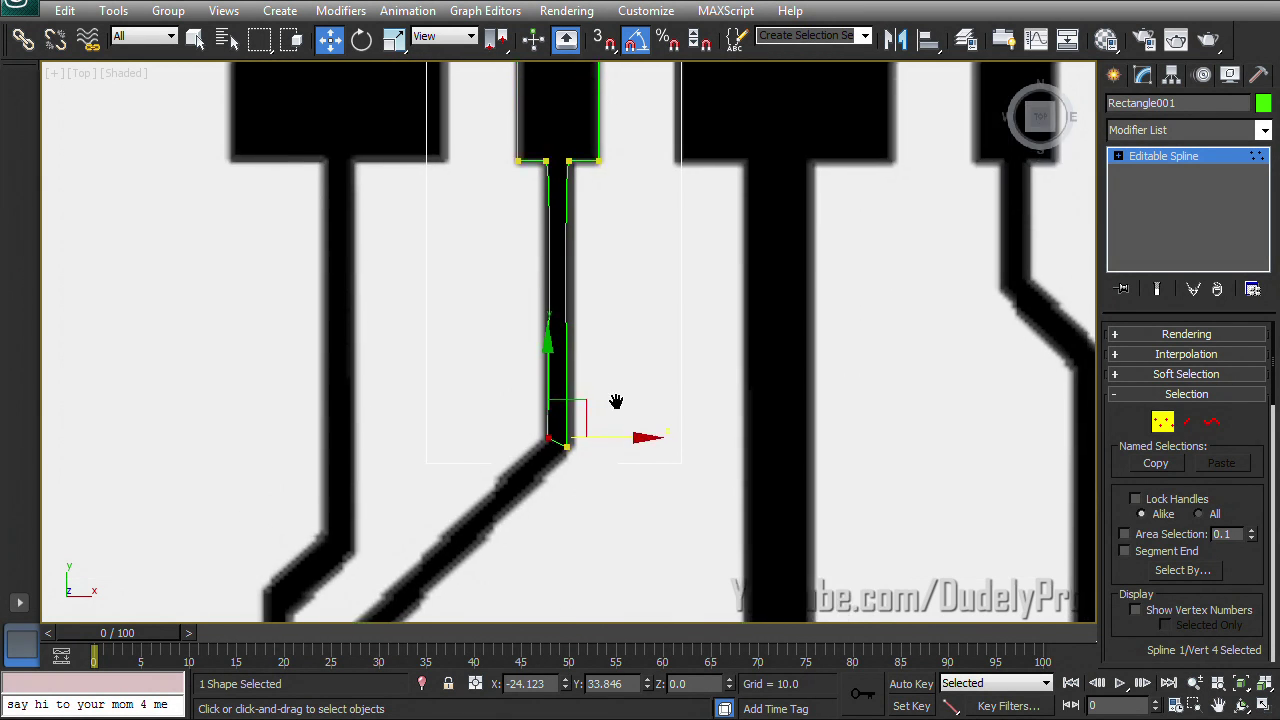
Step: Convert the two vertices where the thin trace meets the lead's bottom edge to Corner type
scroll(616, 402, "up", 4)
scroll(628, 243, "down", 1)
middle_click_drag(632, 243, 640, 466)
scroll(640, 466, "up", 2)
scroll(640, 466, "down", 1)
middle_click_drag(687, 290, 694, 545)
middle_click_drag(642, 366, 643, 461)
left_click_drag(430, 274, 618, 370)
left_click(579, 308)
right_click(579, 308)
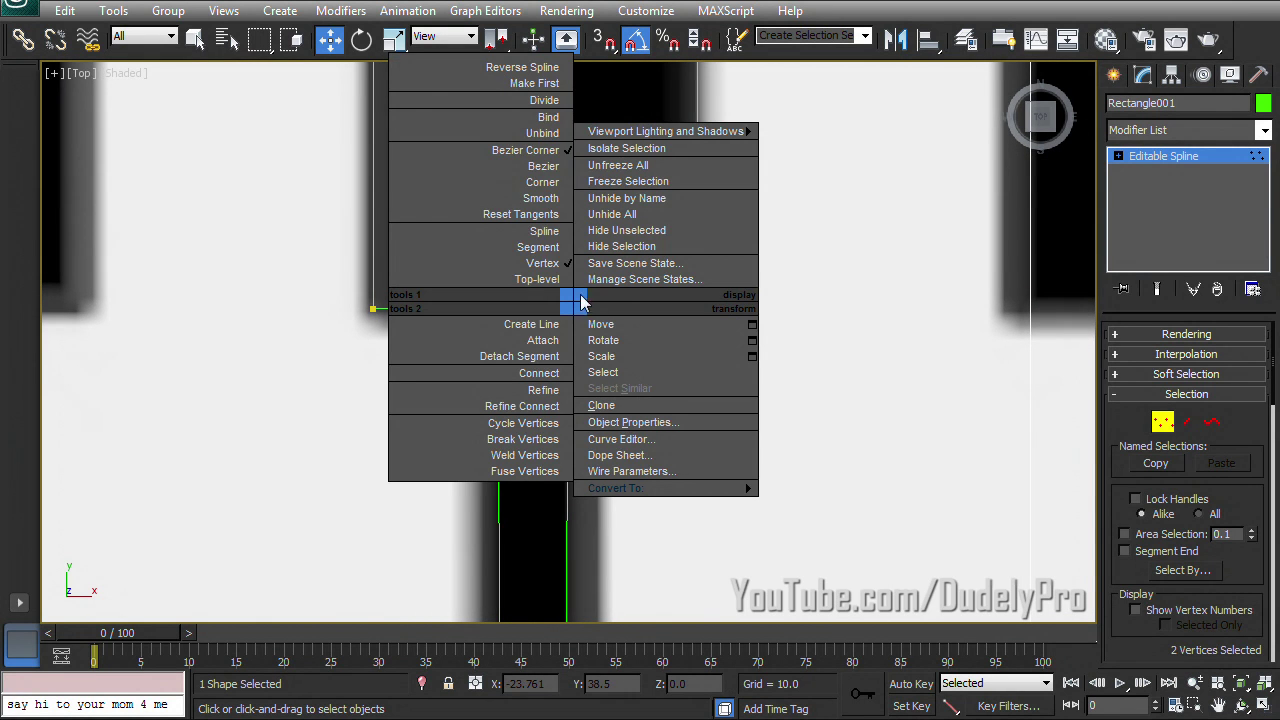
left_click(548, 193)
scroll(580, 345, "down", 3)
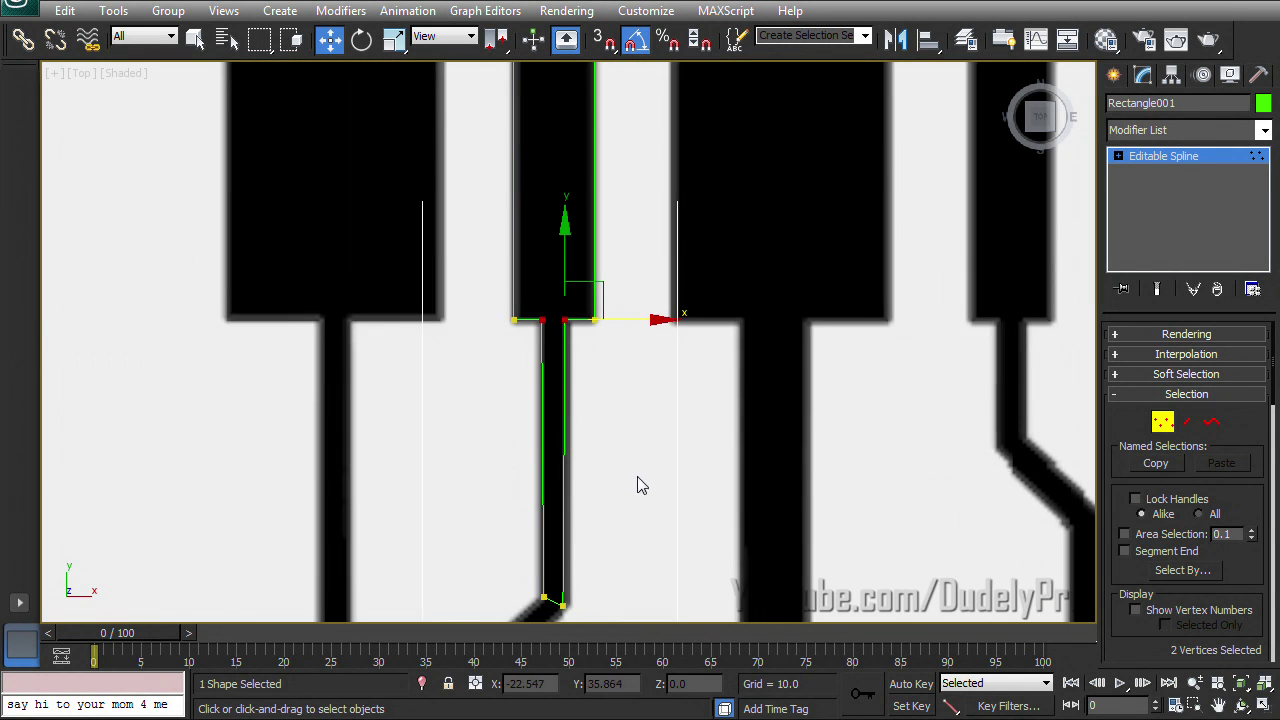
Step: Examine the remaining path of the thin trace and the neighbouring traces and ring pads on the template
middle_click_drag(638, 477, 638, 269)
scroll(638, 269, "up", 2)
scroll(638, 273, "down", 2)
middle_click_drag(753, 229, 735, 243)
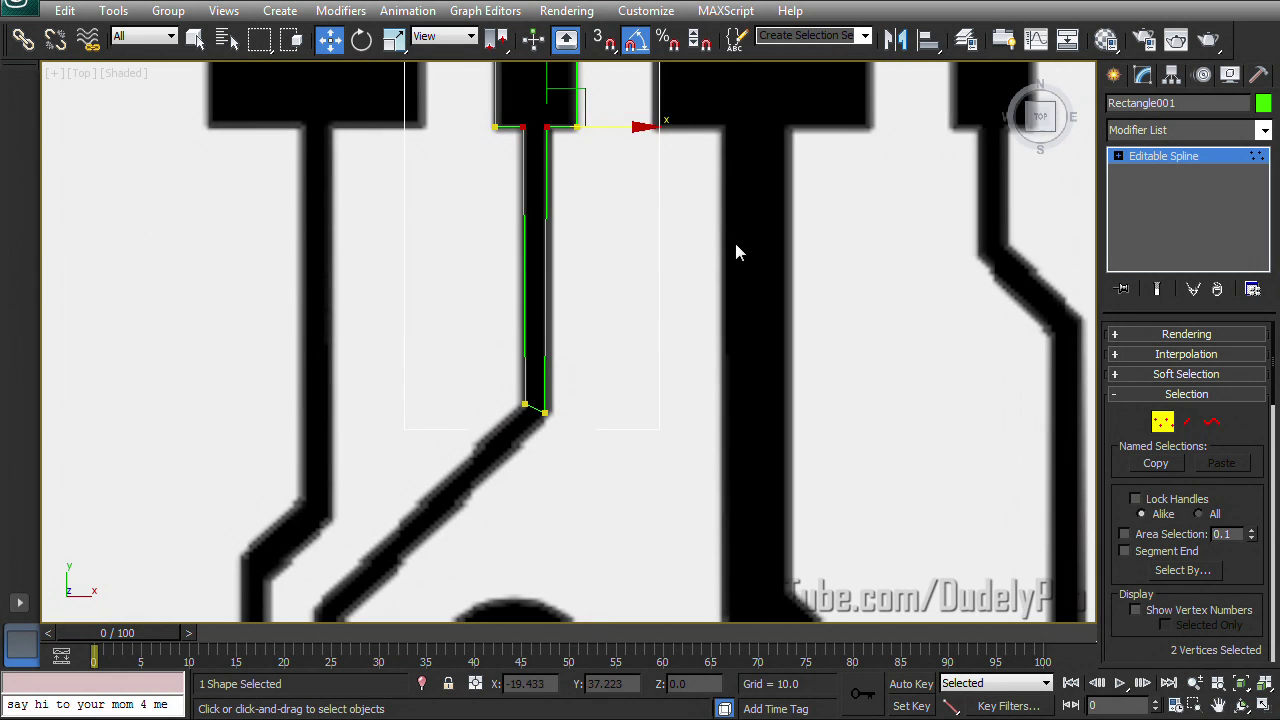
scroll(737, 249, "down", 2)
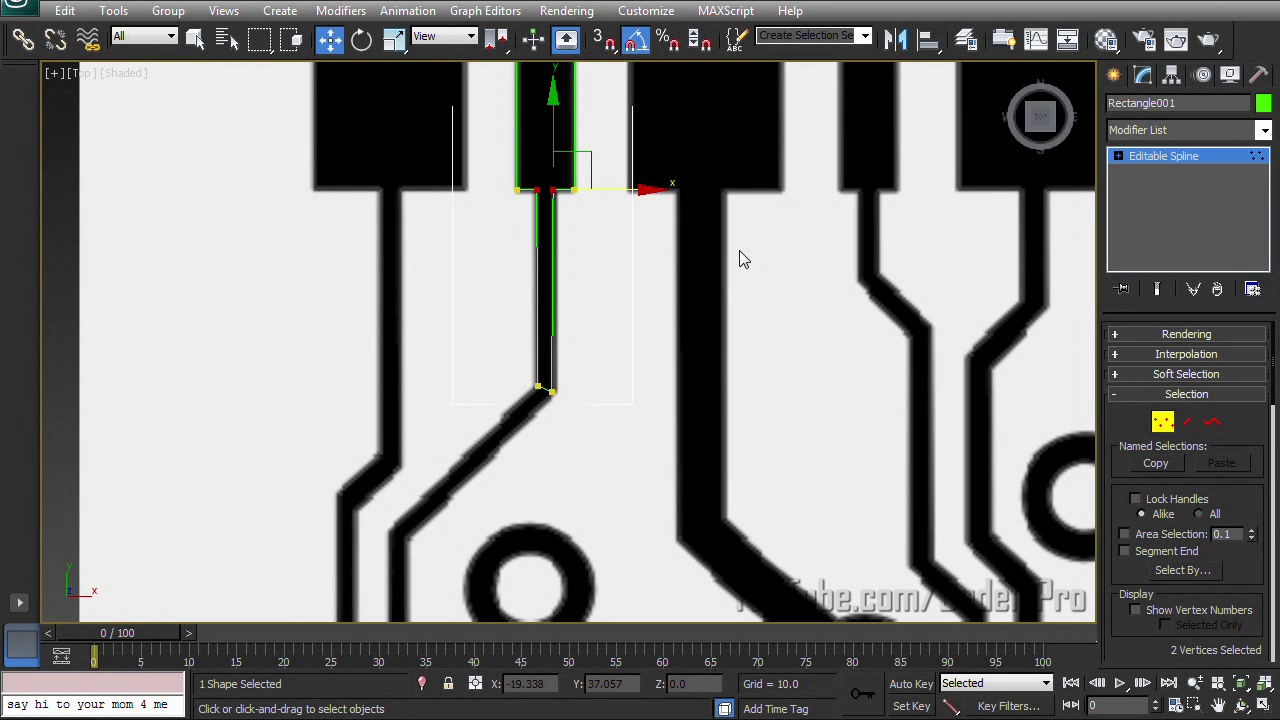
scroll(737, 300, "down", 3)
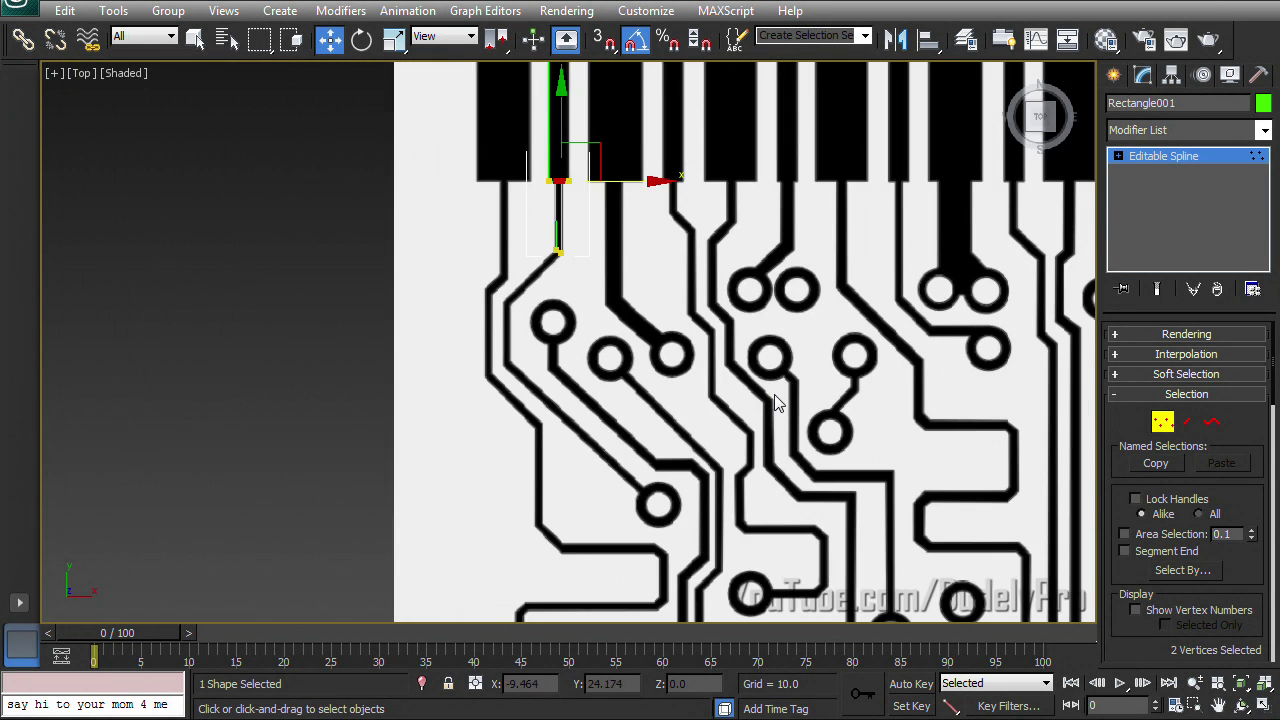
scroll(774, 394, "up", 2)
scroll(678, 322, "up", 2)
scroll(681, 364, "down", 2)
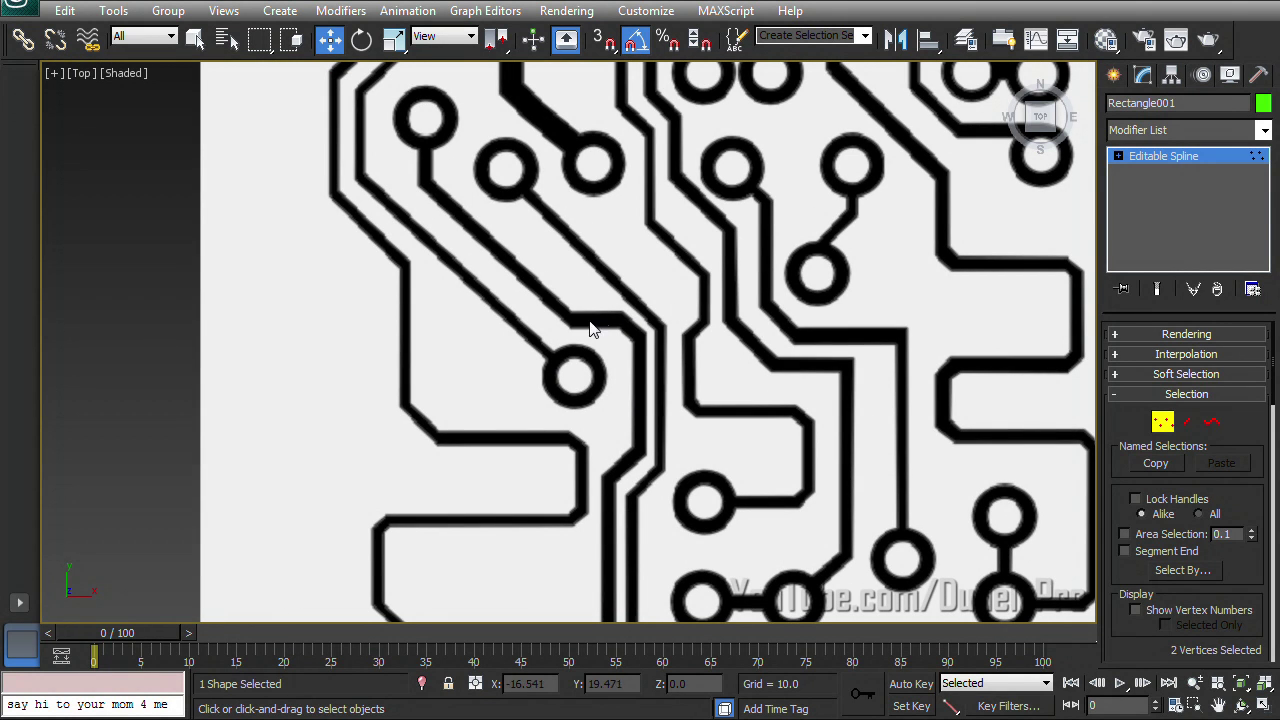
Step: Draw a circle over the outer edge of the ring pad ending the thin trace, and shift it to fit the ring
left_click(1163, 422)
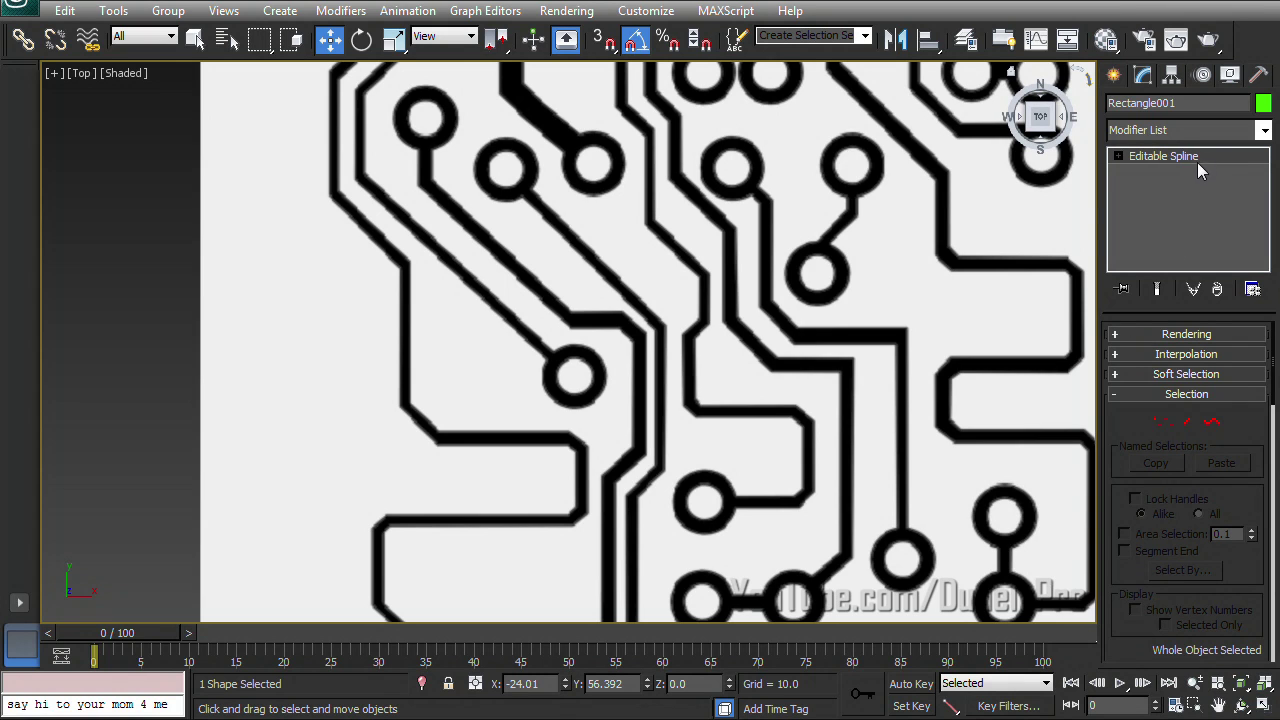
left_click(1122, 77)
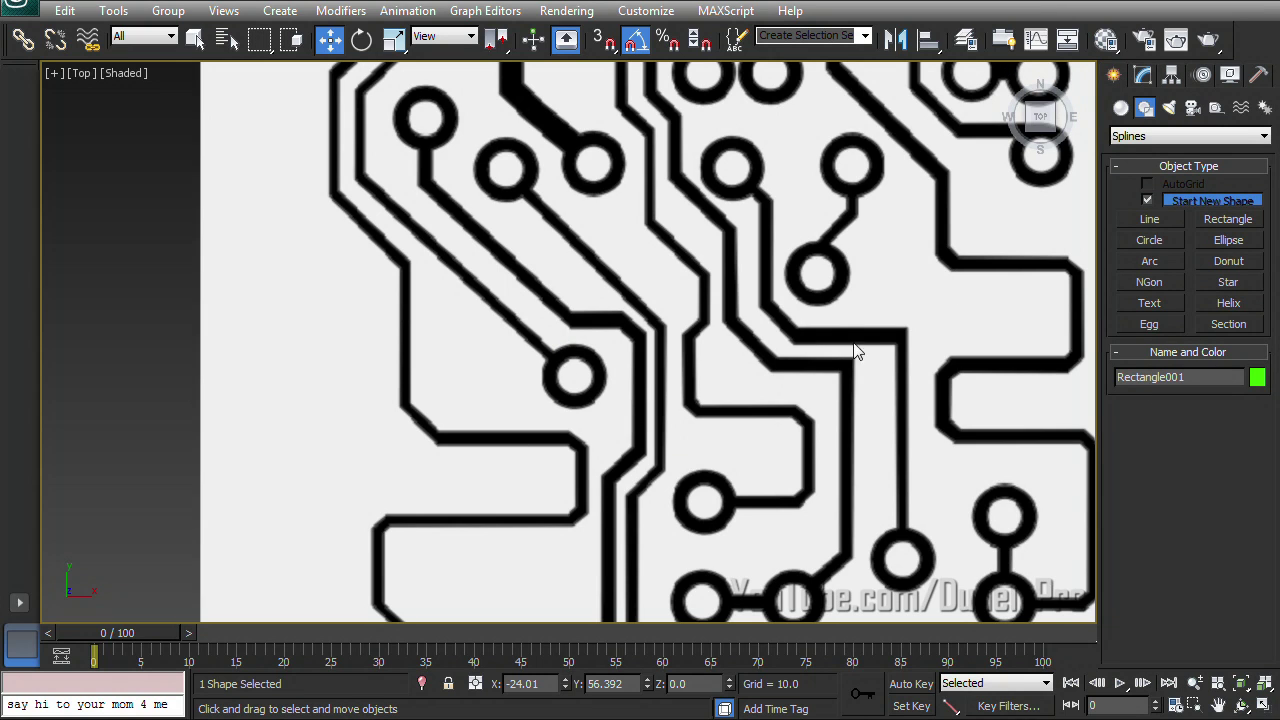
left_click(1151, 244)
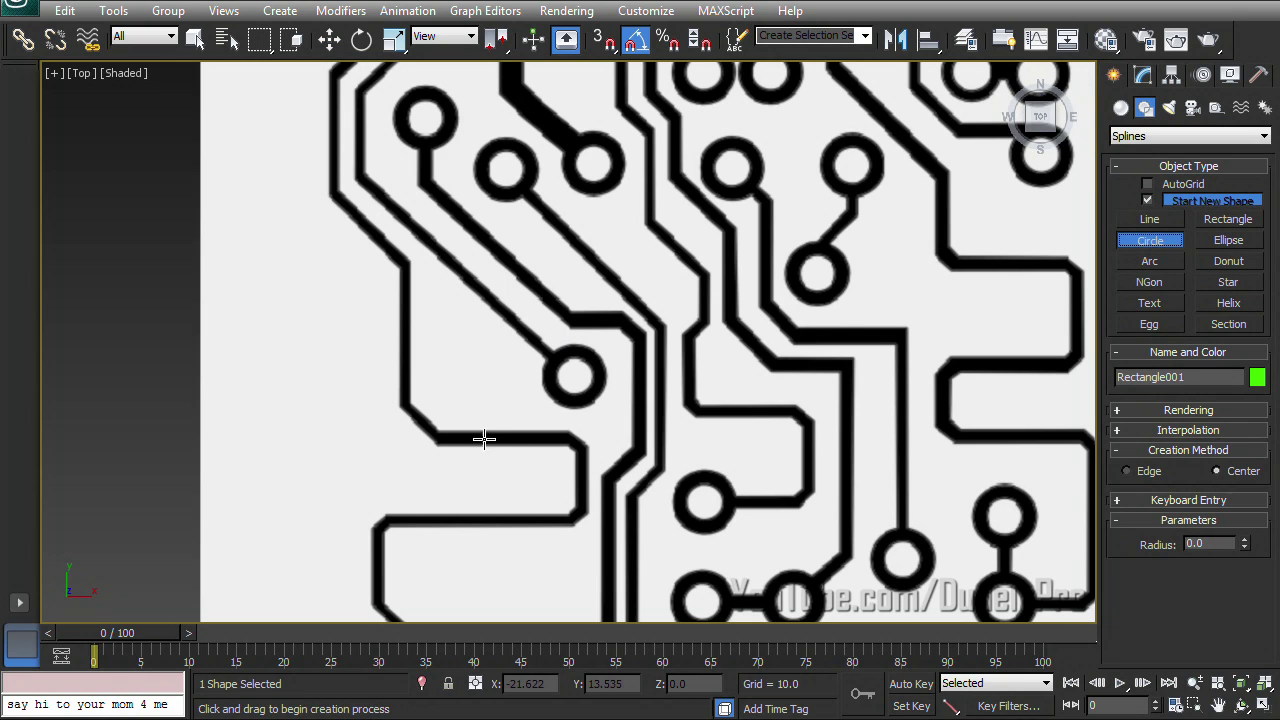
scroll(590, 410, "up", 4)
scroll(615, 420, "up", 3)
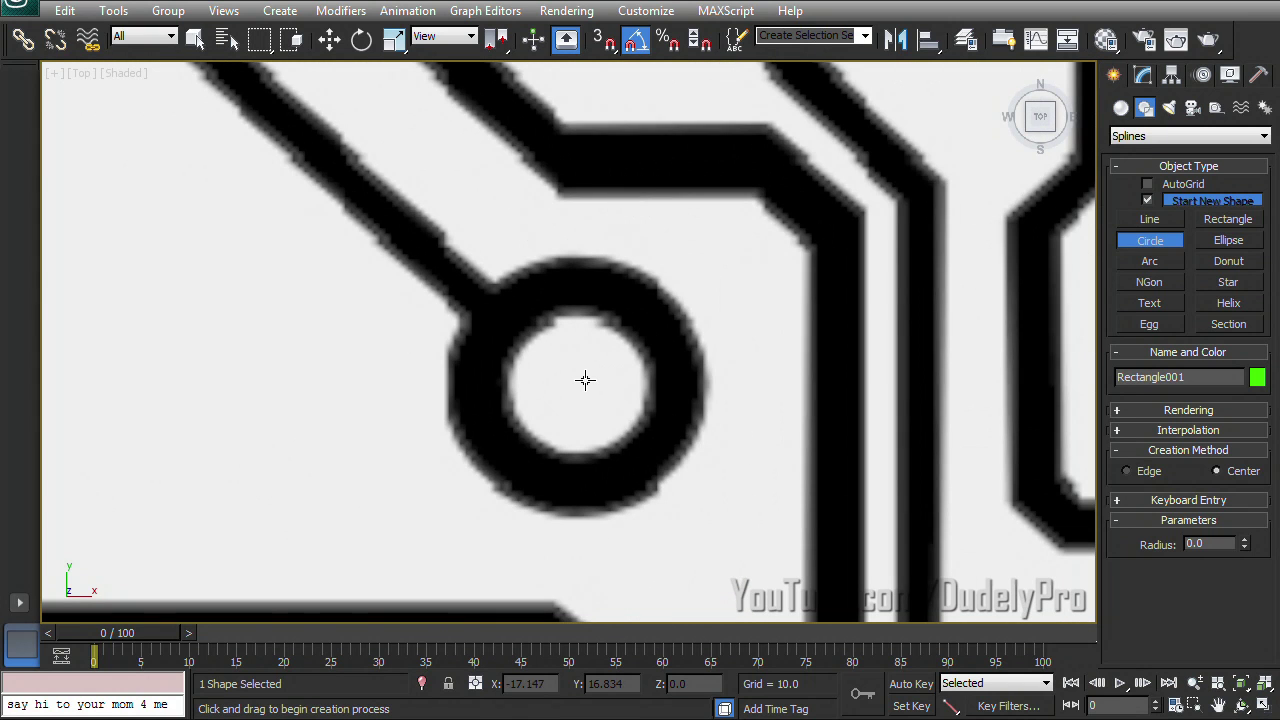
left_click_drag(579, 380, 579, 380)
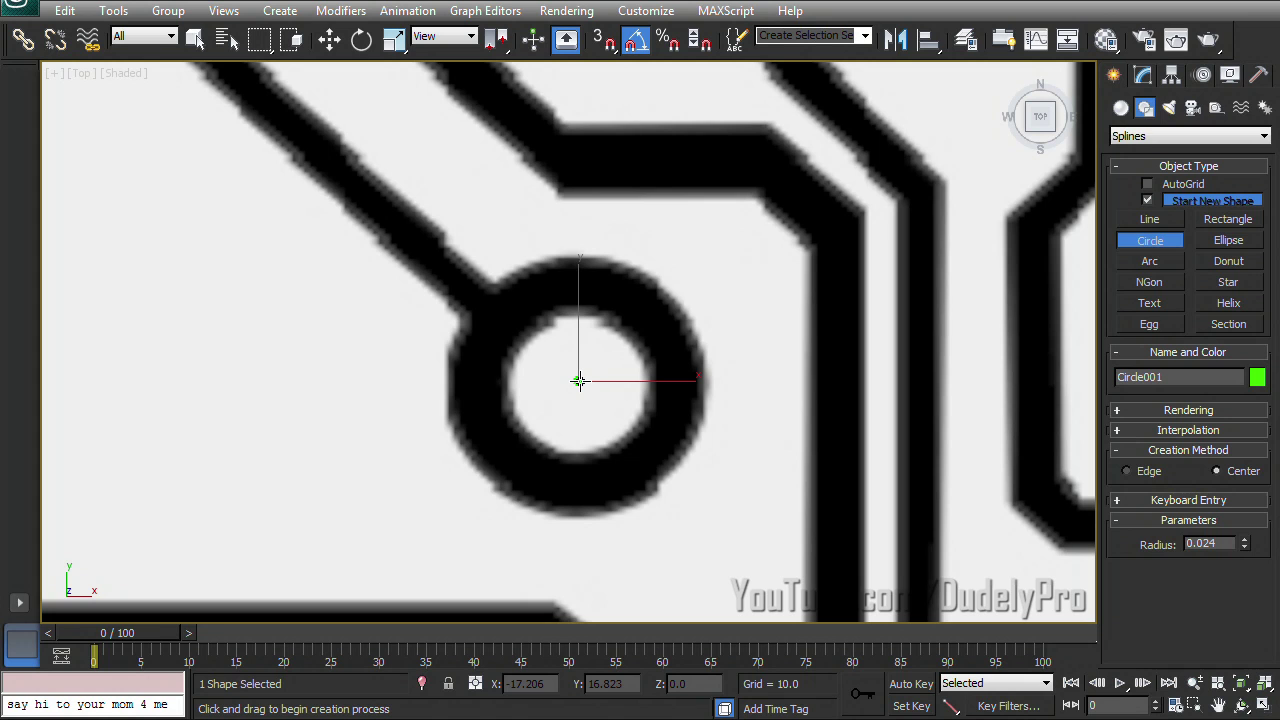
left_click_drag(579, 380, 700, 346)
key("w")
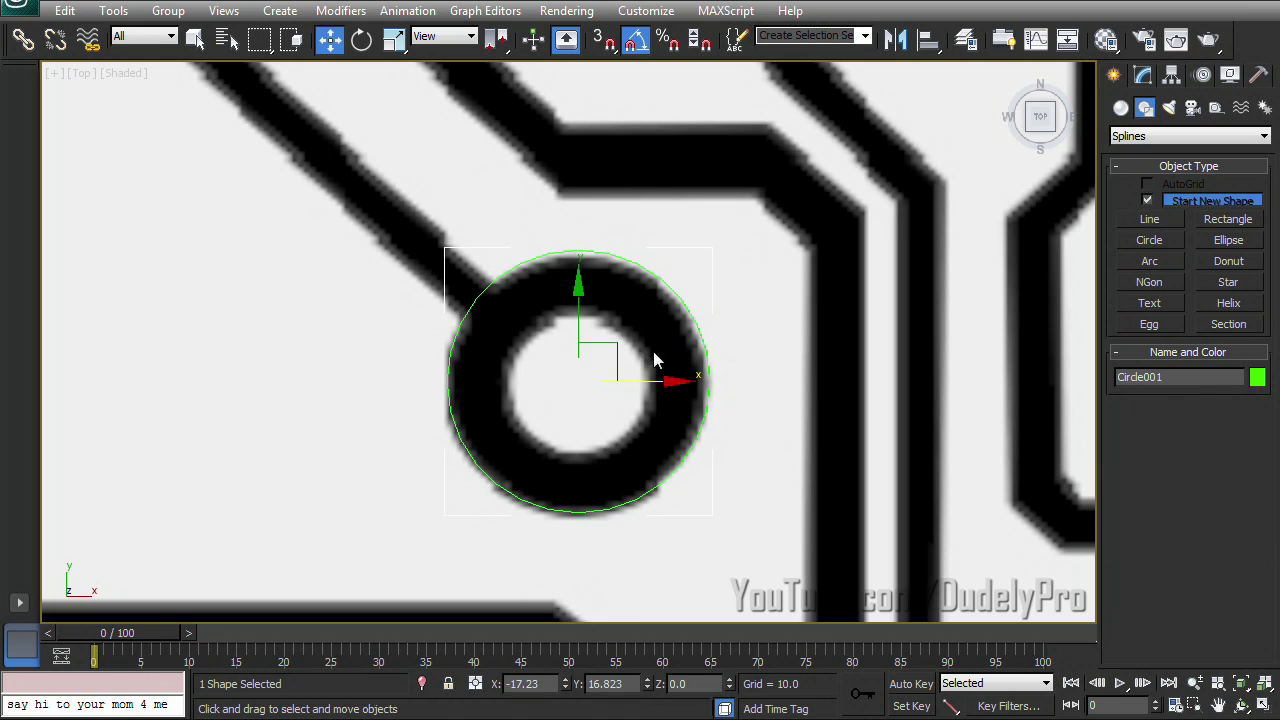
left_click_drag(614, 351, 612, 351)
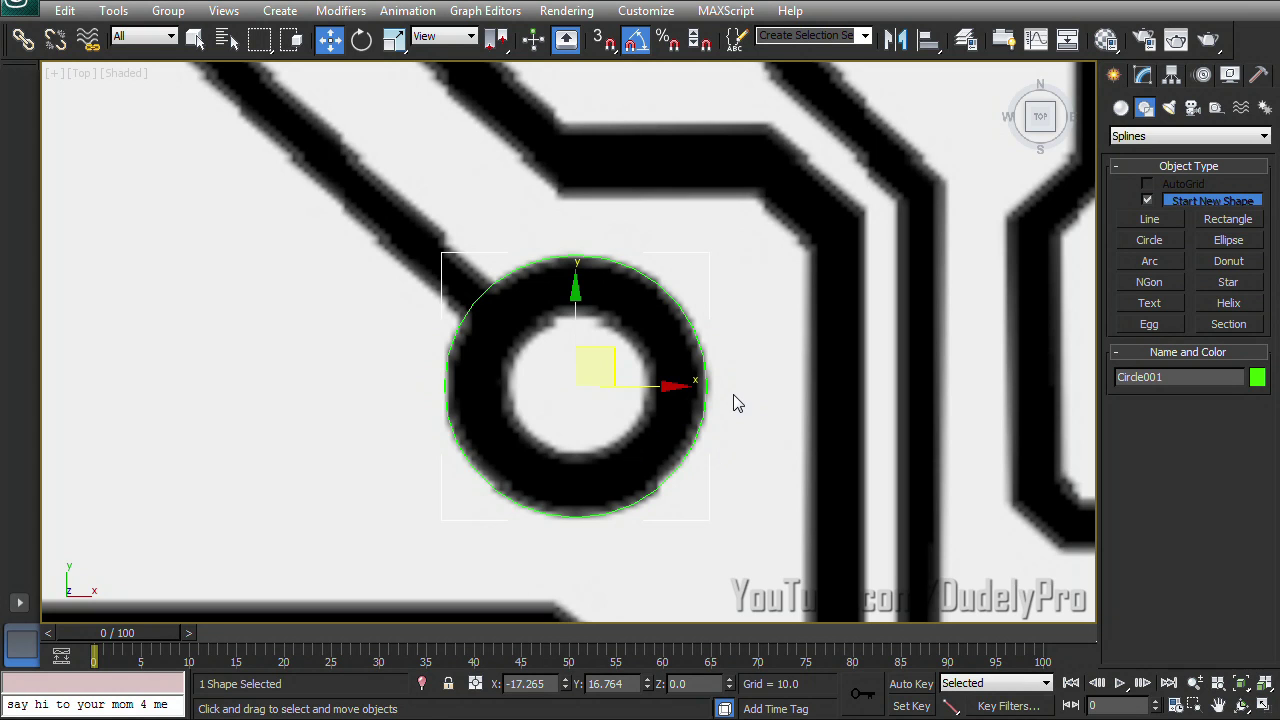
Step: Clone the circle as one independent copy scaled to about 54% to match the ring pad's inner hole
key("r")
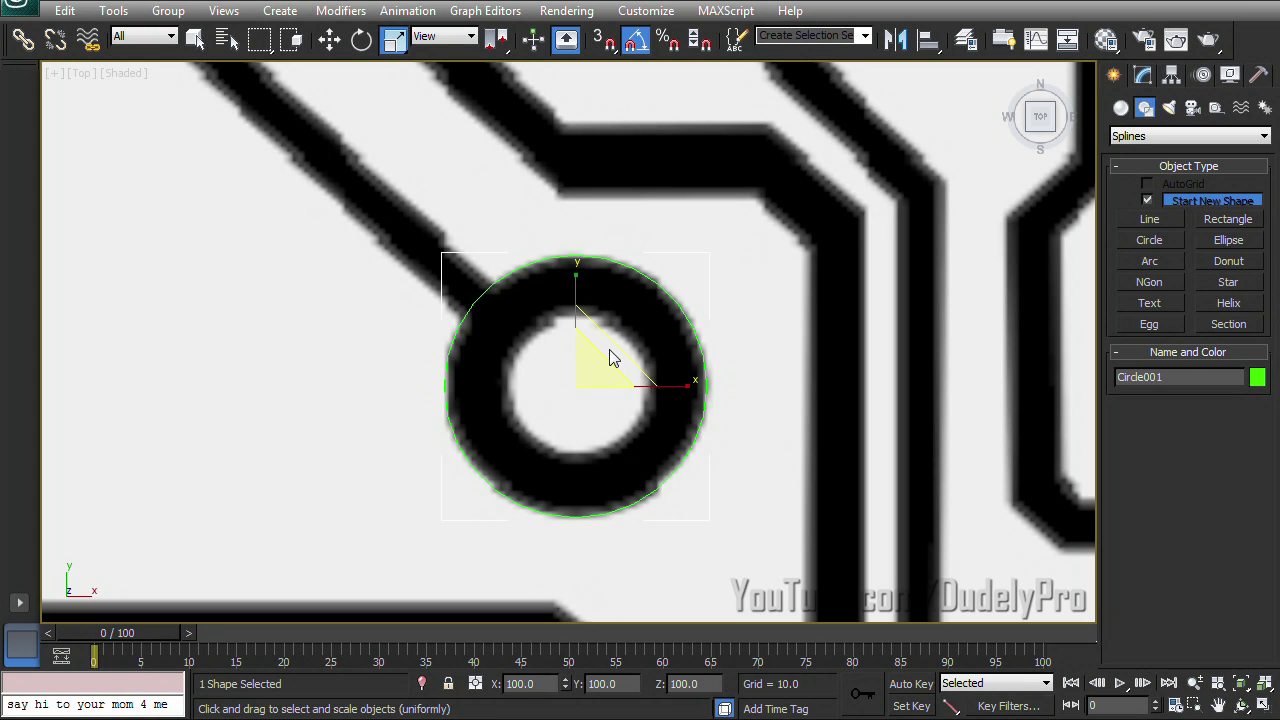
mouse_move(614, 346)
left_mouse_down("shift")
mouse_move(546, 420)
mouse_move(543, 403)
left_mouse_up("shift")
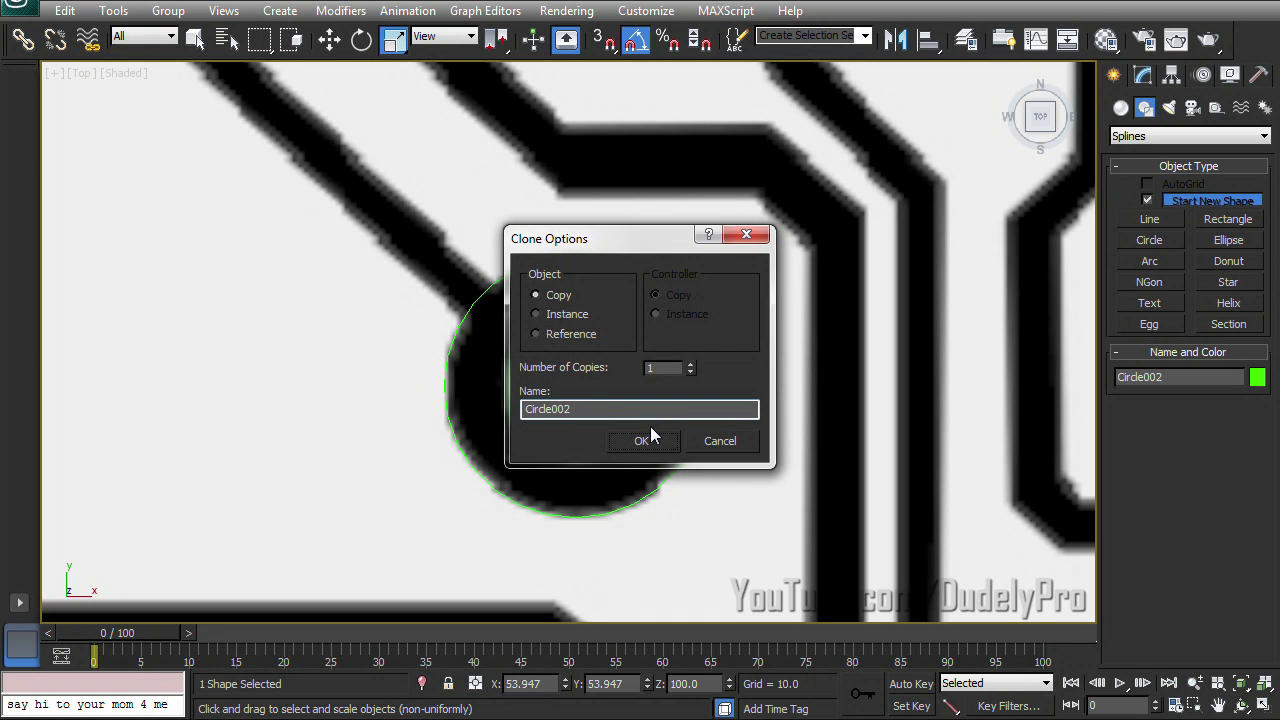
left_click(648, 437)
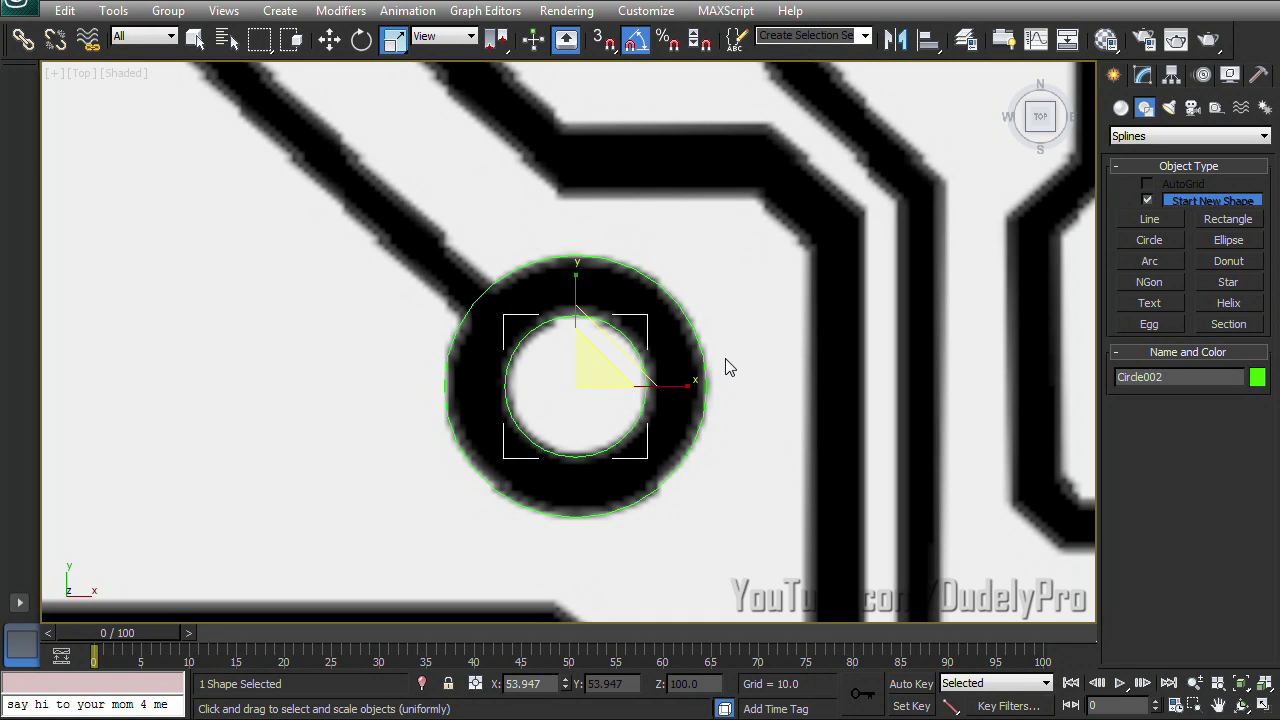
Step: Try moving the separate inner circle along X, undo the move, and delete the inner circle
key("w")
left_click_drag(653, 390, 866, 406)
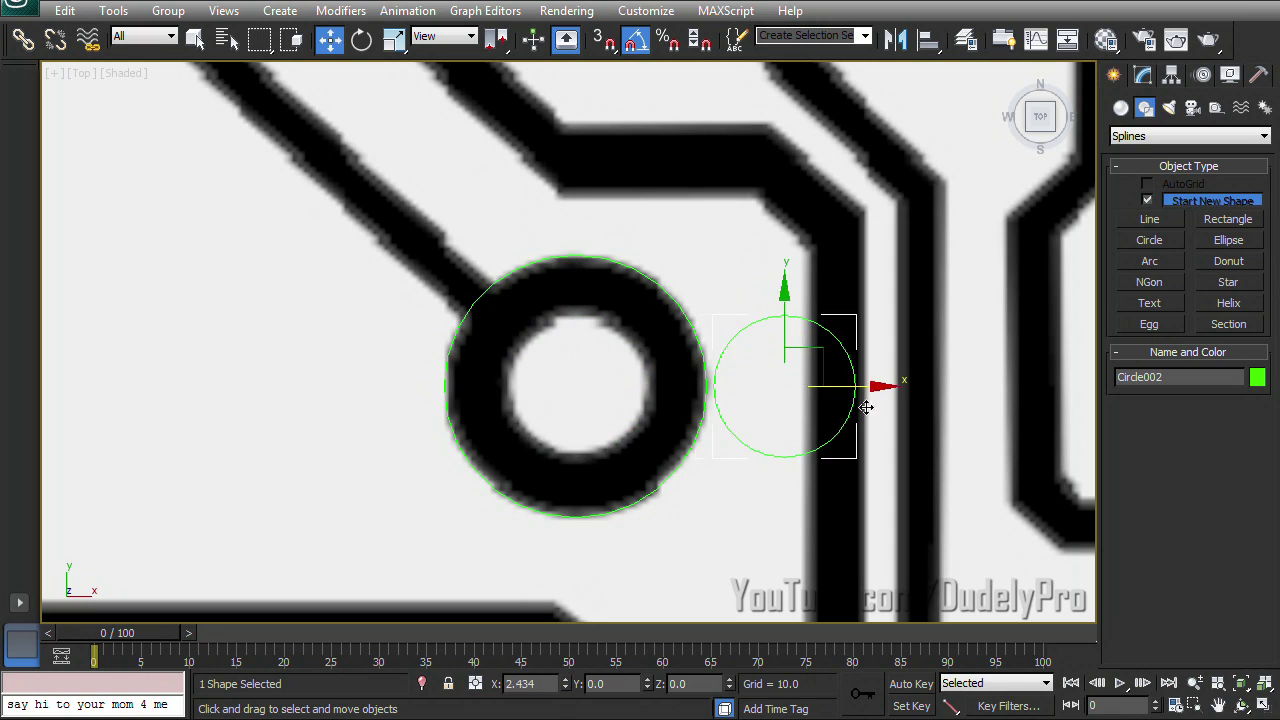
key("ctrl+z")
left_click(690, 322)
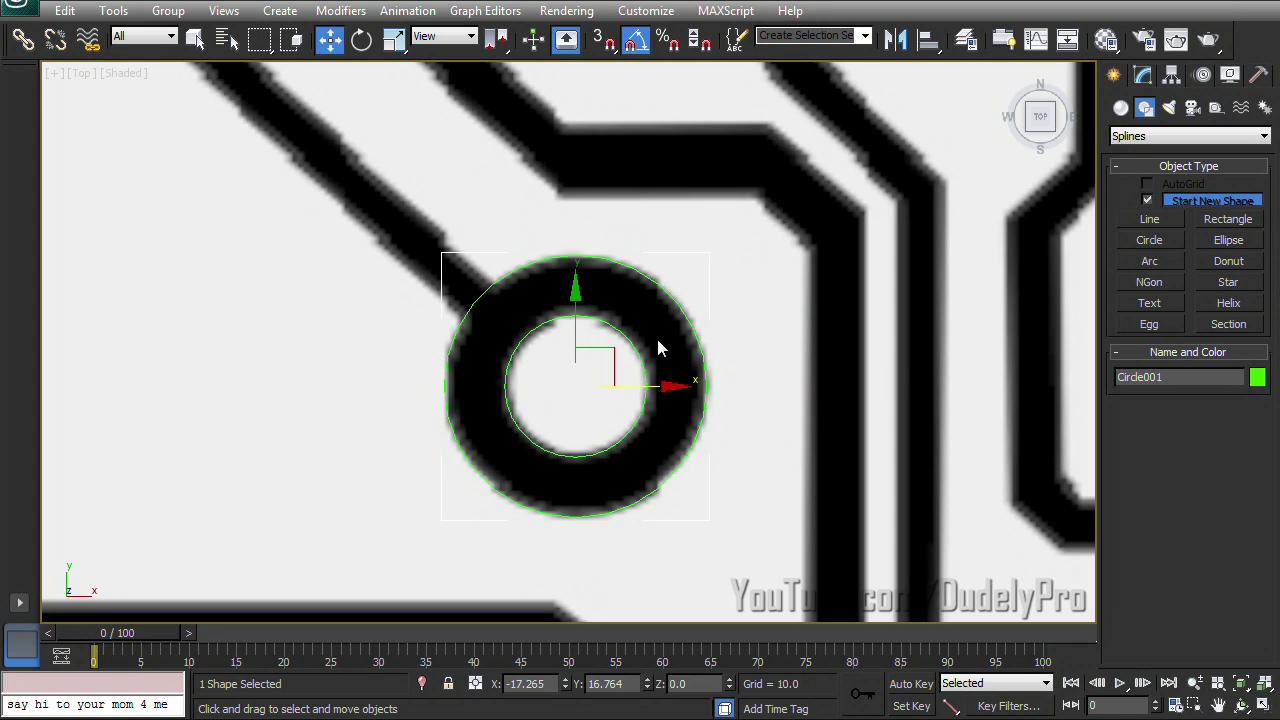
left_click(641, 362)
key("Delete")
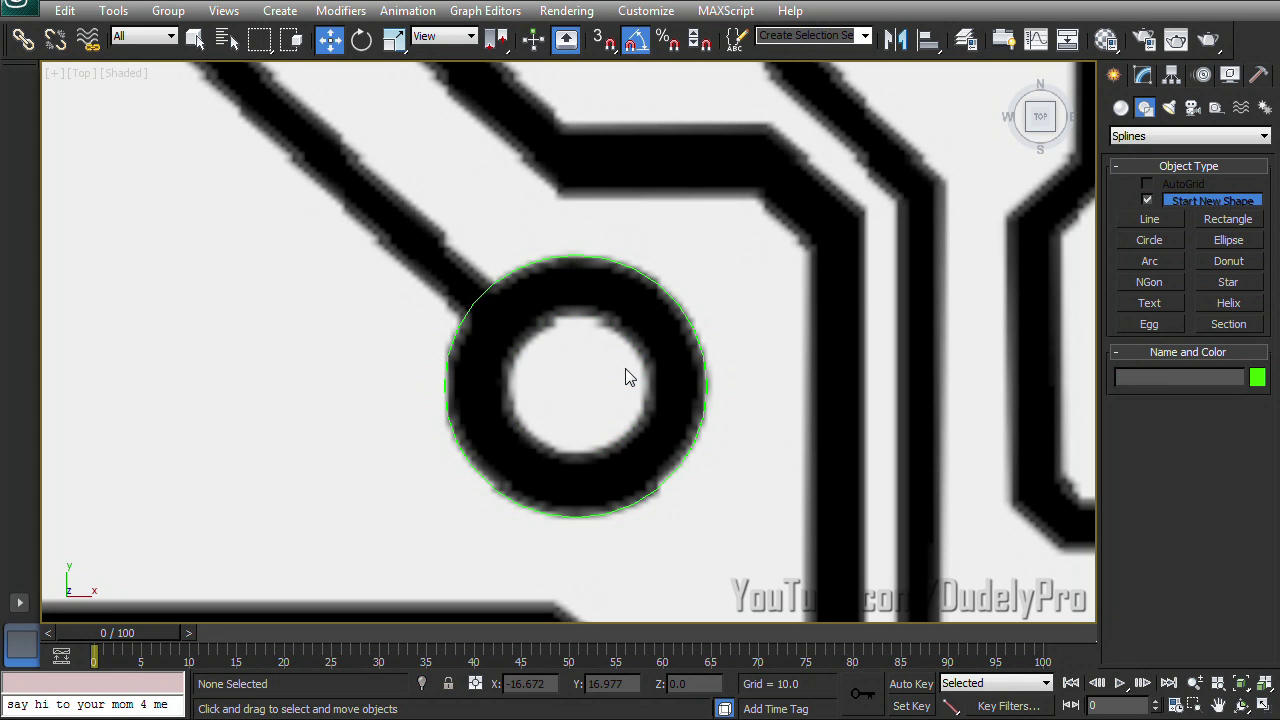
Step: Convert the ring pad's outer circle to an editable spline
left_click(640, 272)
right_click(638, 268)
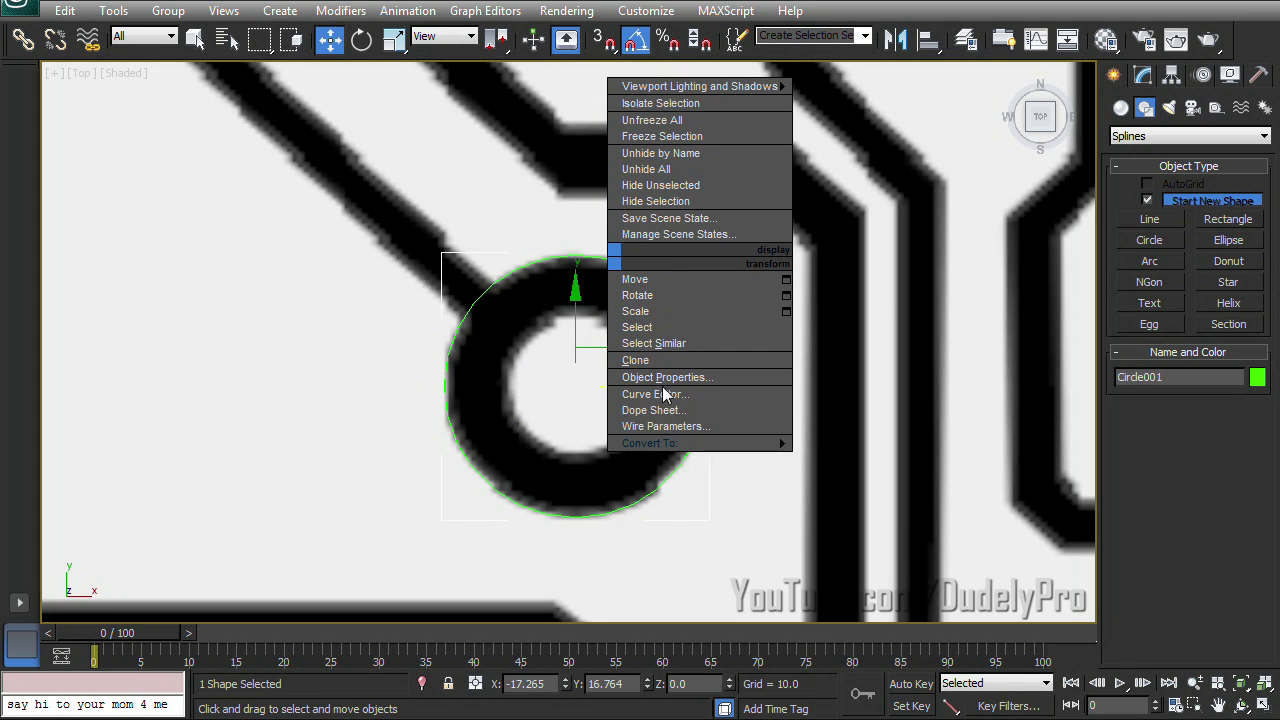
mouse_move(671, 443)
left_click(867, 447)
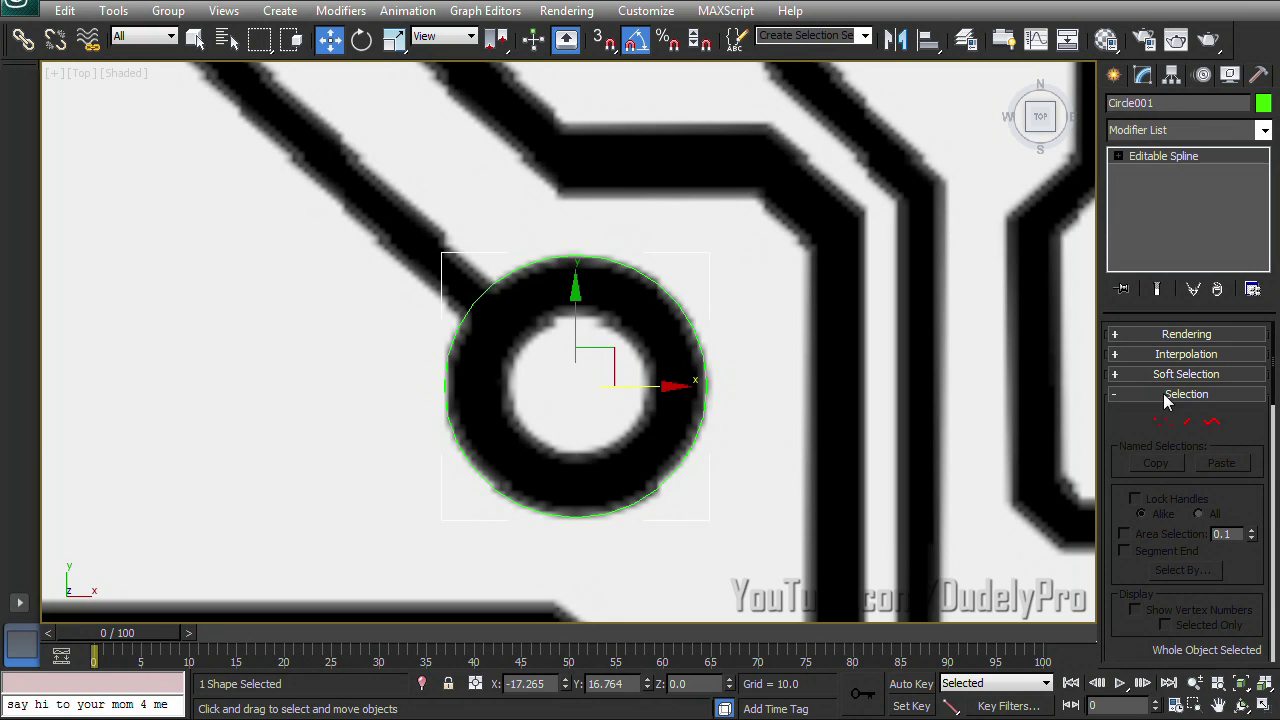
Step: Clone the circle's spline inside the same object, scaled down uniformly to fit the ring pad's inner hole
left_click(1211, 421)
left_click(540, 445)
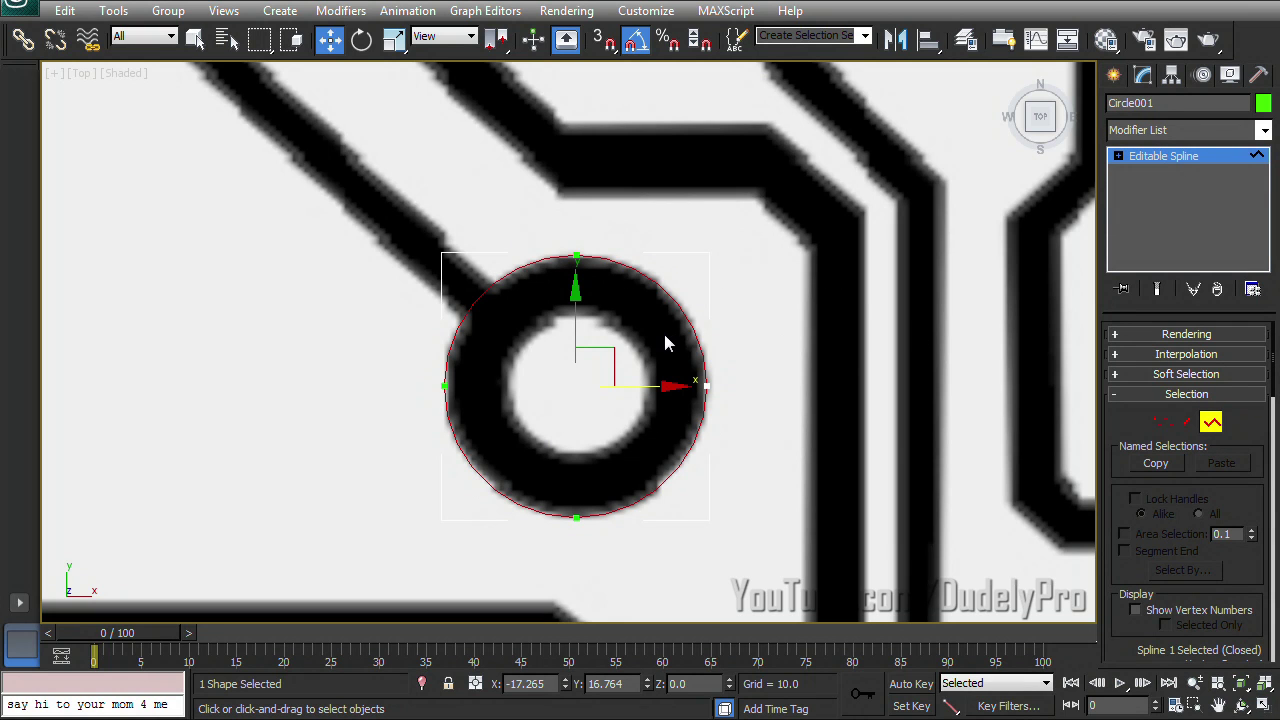
key("r")
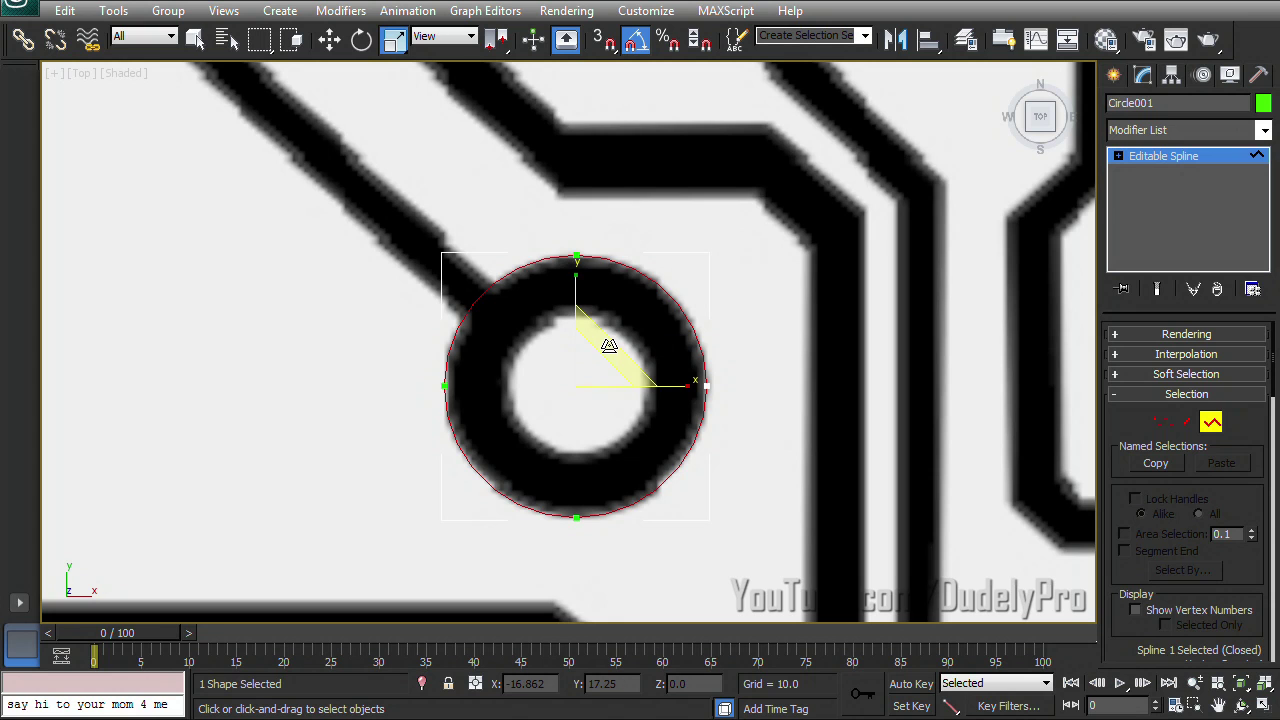
left_click_drag(609, 346, 510, 390, "shift")
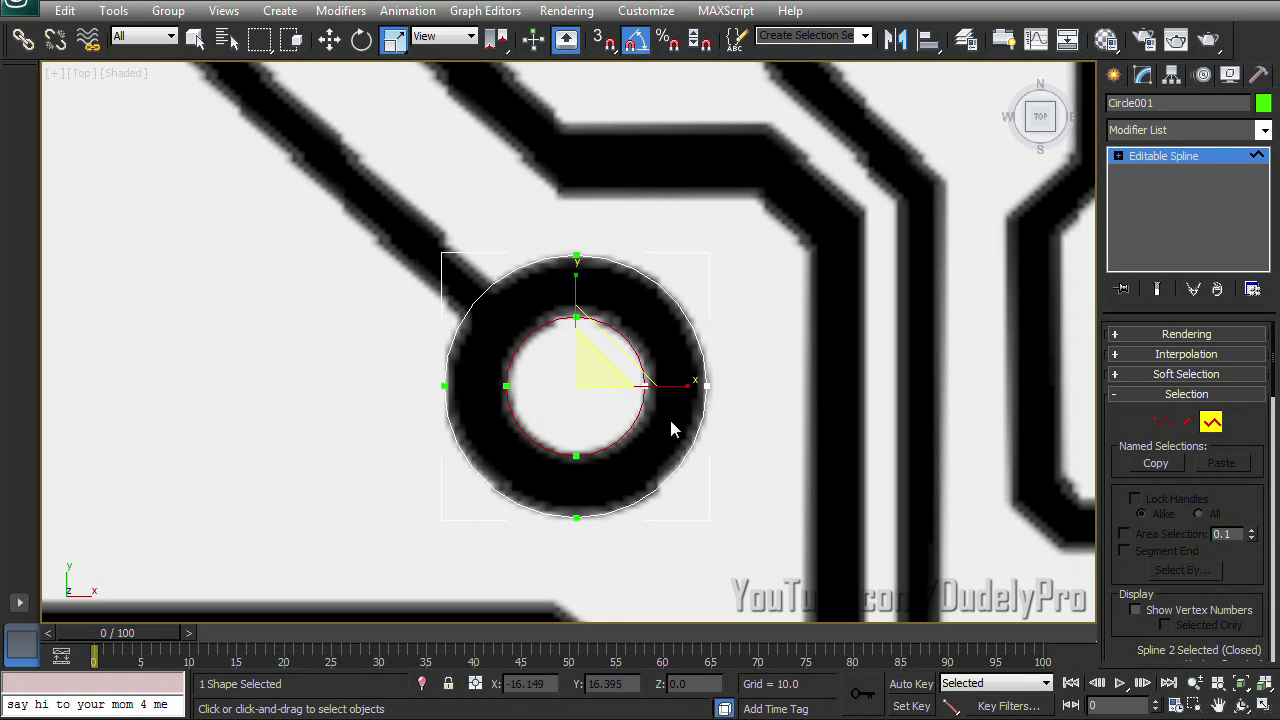
left_click(1211, 421)
key("e")
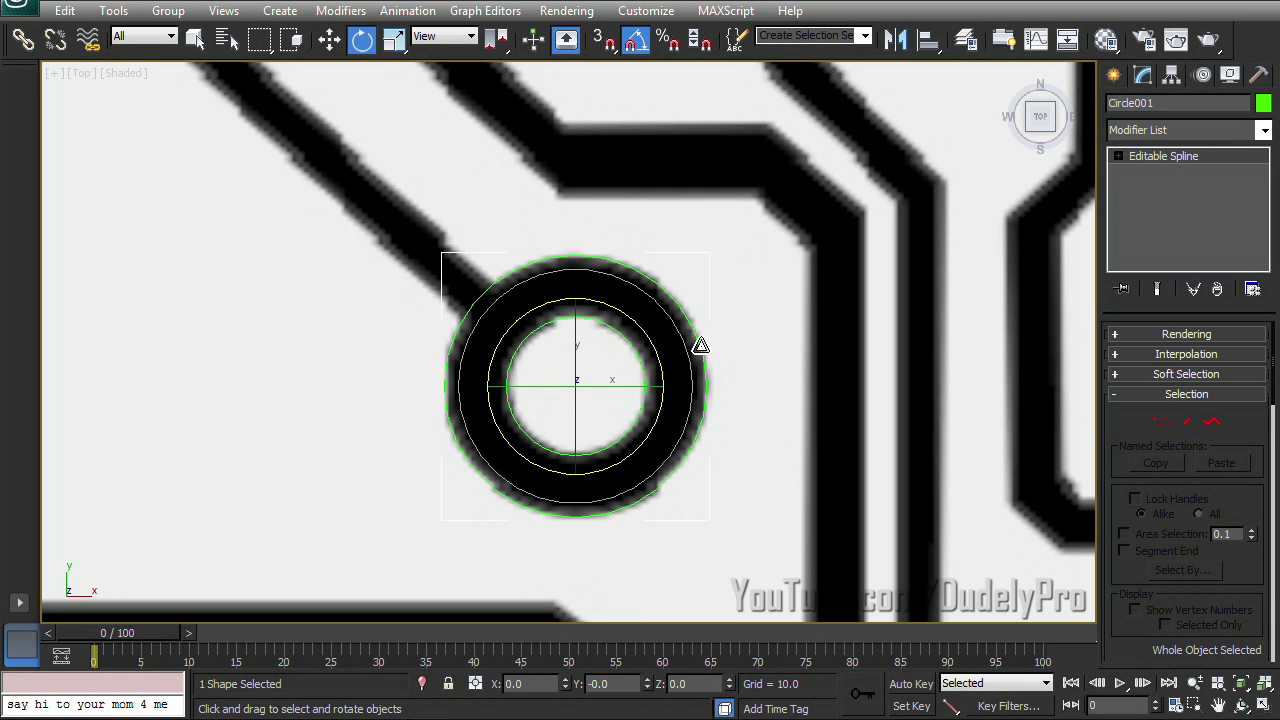
key("w")
mouse_move(627, 380)
left_mouse_down()
mouse_move(924, 388)
mouse_move(631, 388)
left_mouse_up()
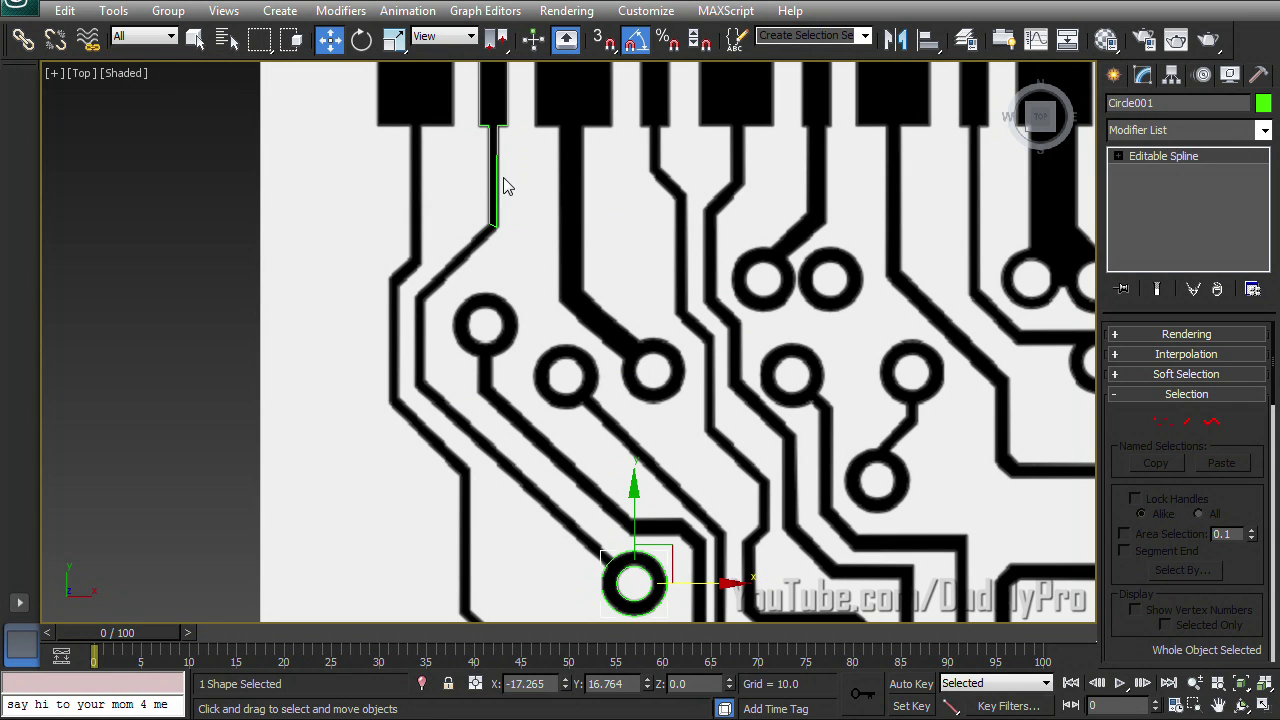
Step: Draw a corner-point line along the thin trace's outer edge, from the traced outline's end at the first bend through the next two bends
middle_click_drag(540, 365, 480, 274)
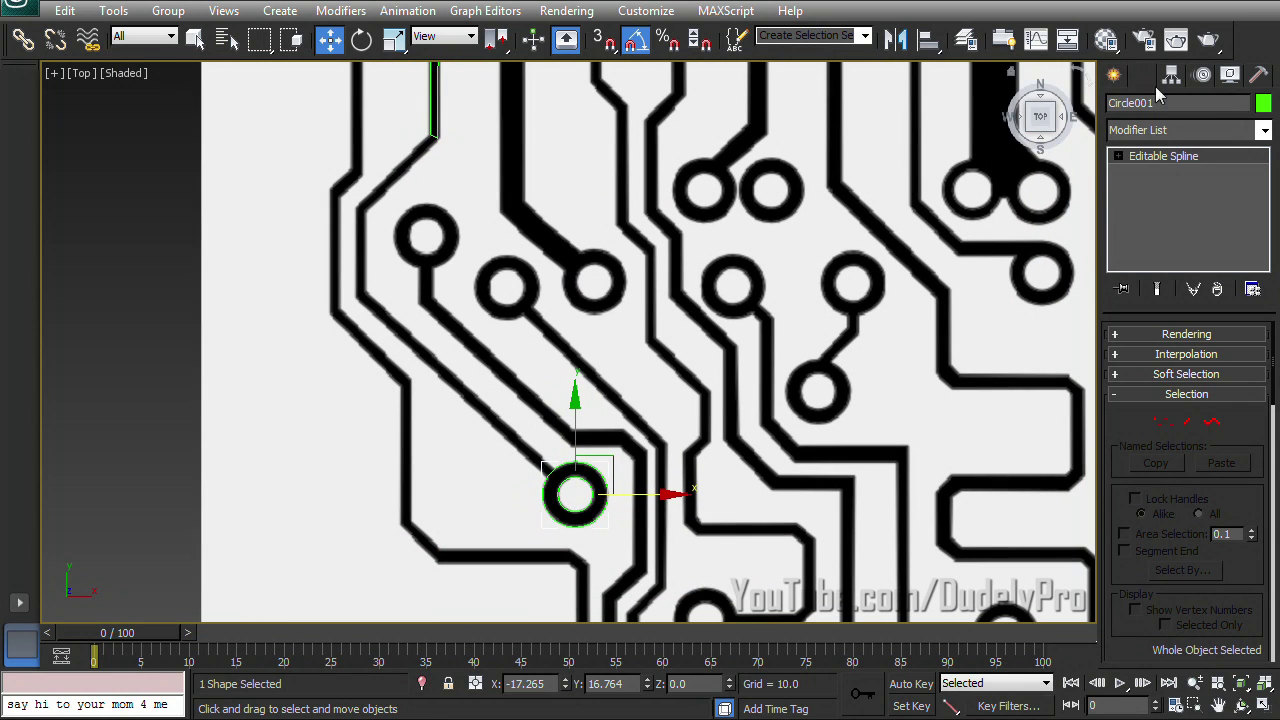
left_click(1113, 77)
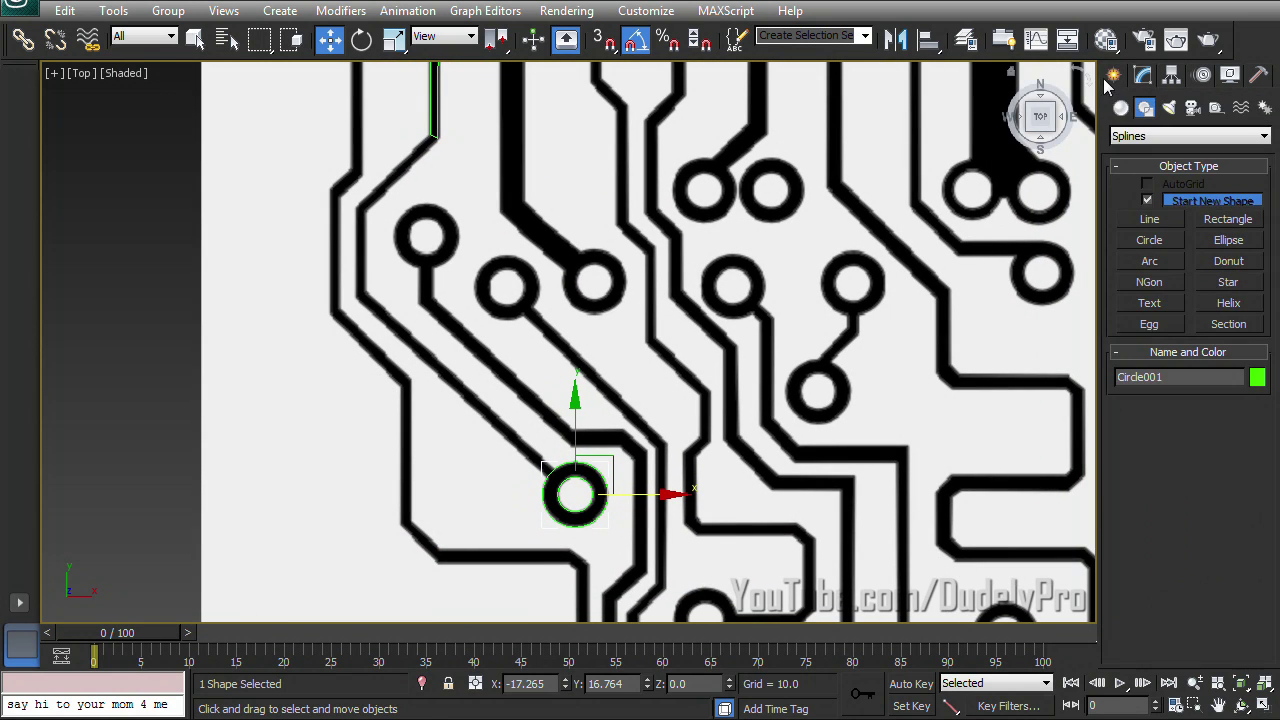
left_click(1140, 219)
scroll(843, 263, "up", 5)
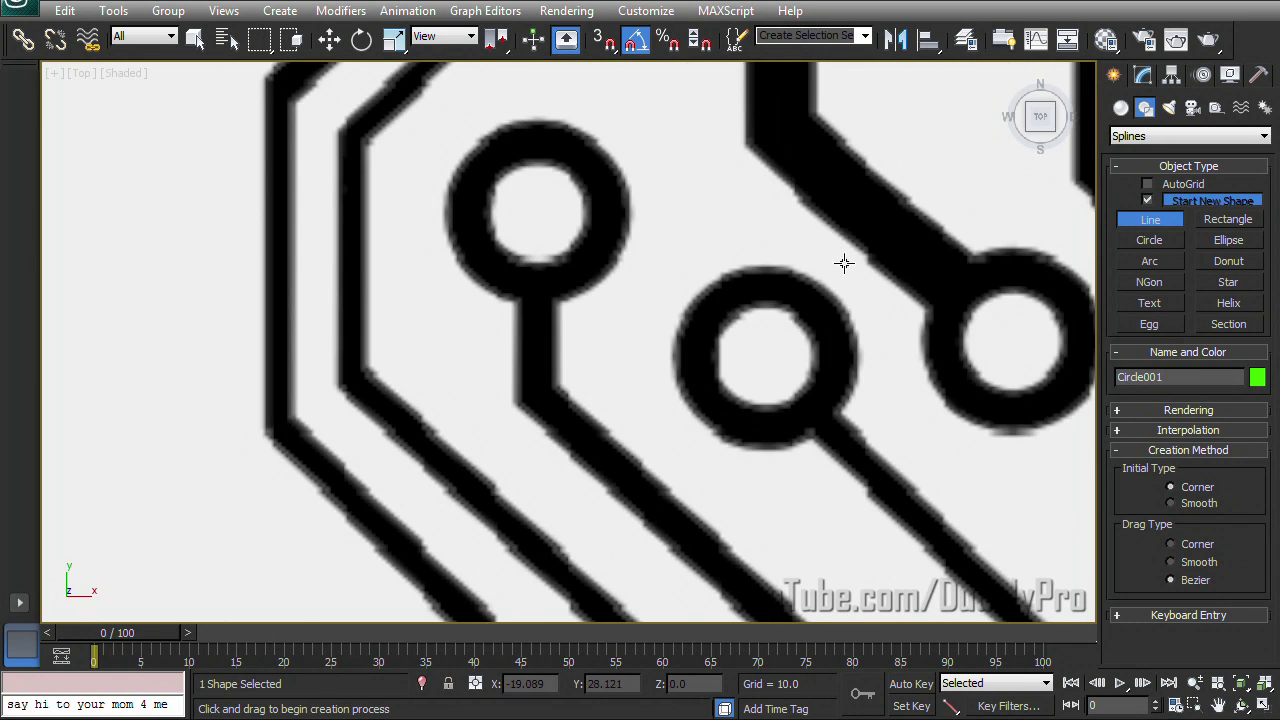
middle_click_drag(843, 263, 811, 459)
mouse_move(765, 325)
middle_mouse_down()
mouse_move(763, 426)
mouse_move(768, 333)
middle_mouse_up()
scroll(650, 229, "up", 2)
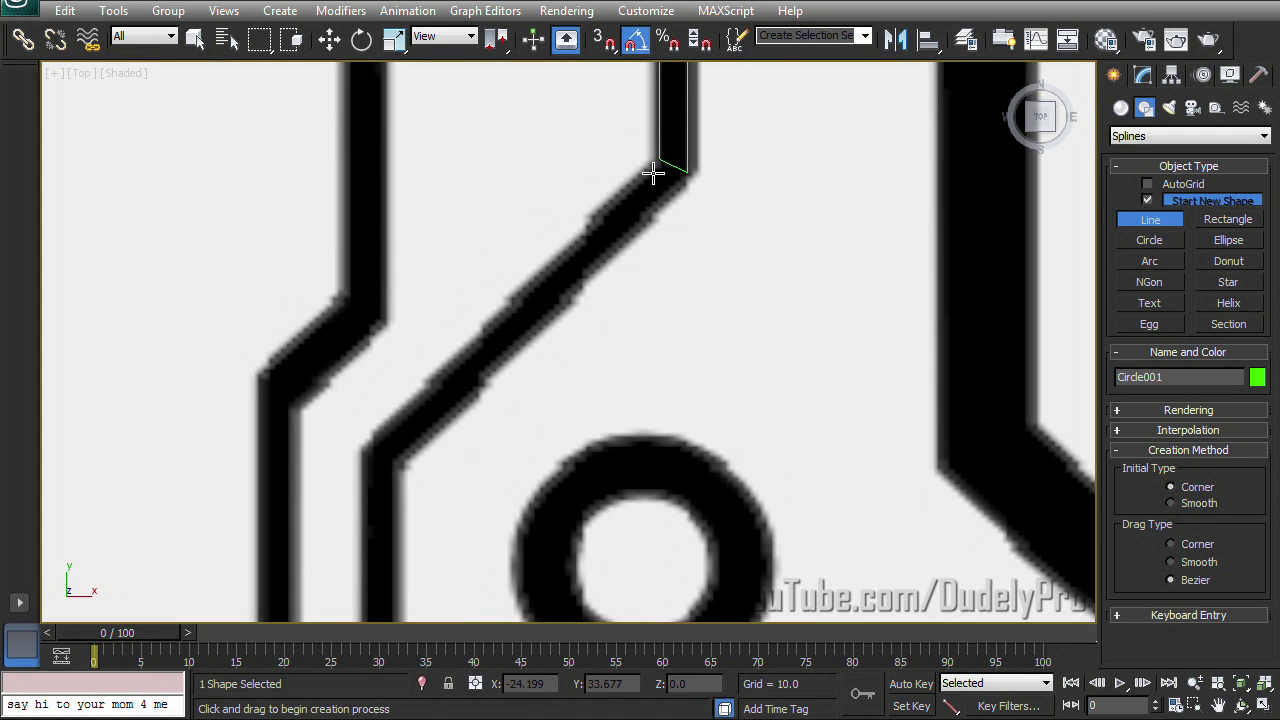
left_click(660, 158)
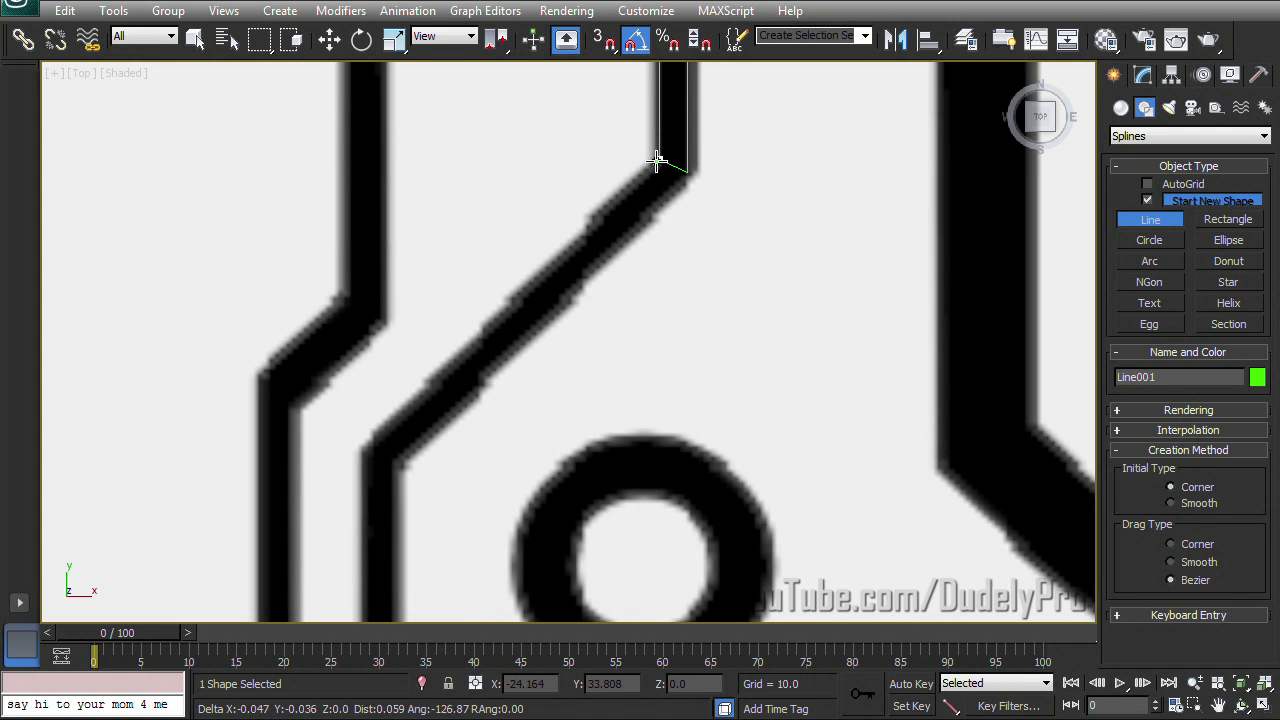
left_click(365, 449)
middle_click_drag(386, 561, 413, 174)
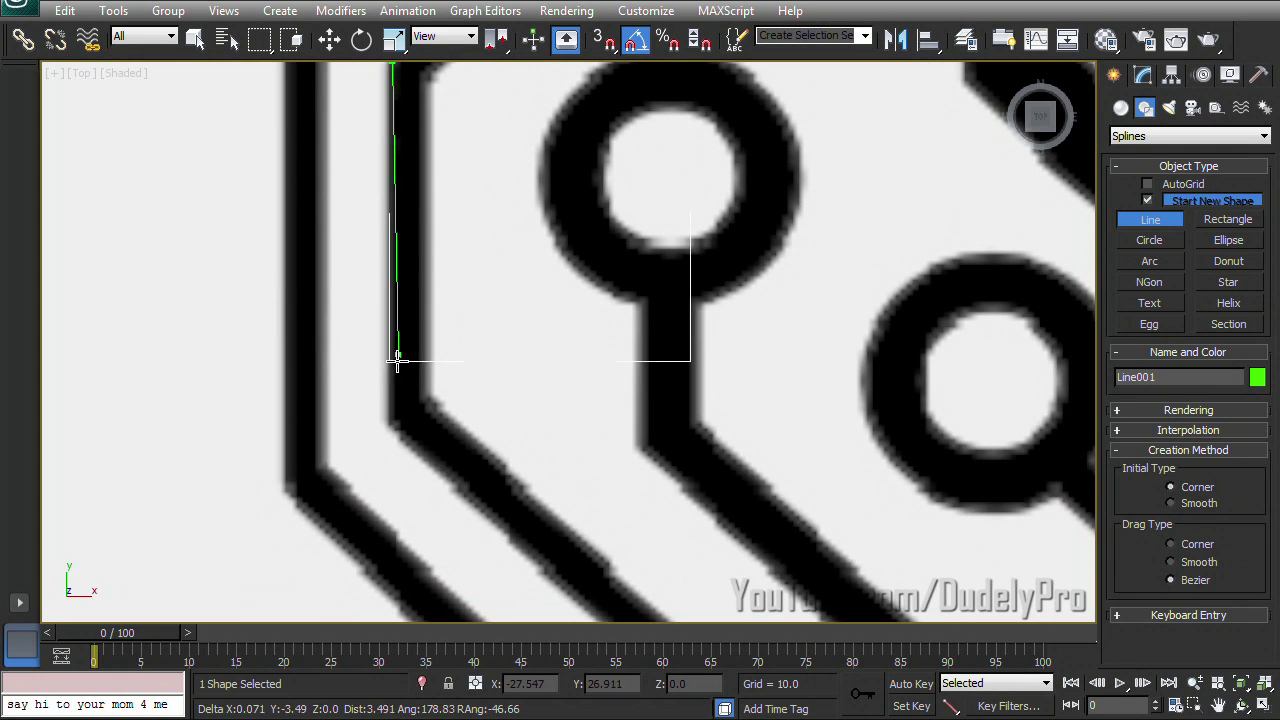
left_click(391, 423)
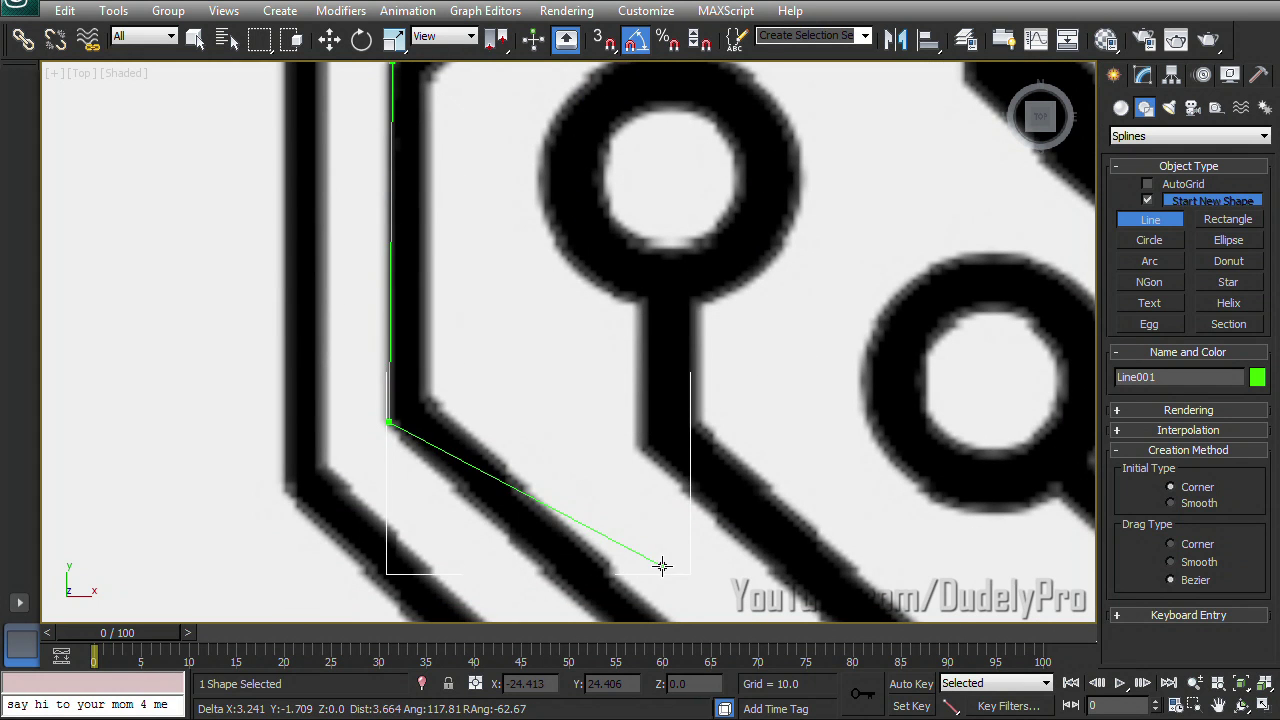
Step: Extend the outer-edge line down the diagonal stretch and end it on the ring pad's outer circle
mouse_move(660, 563)
middle_mouse_down()
mouse_move(576, 344)
mouse_move(431, 214)
middle_mouse_up()
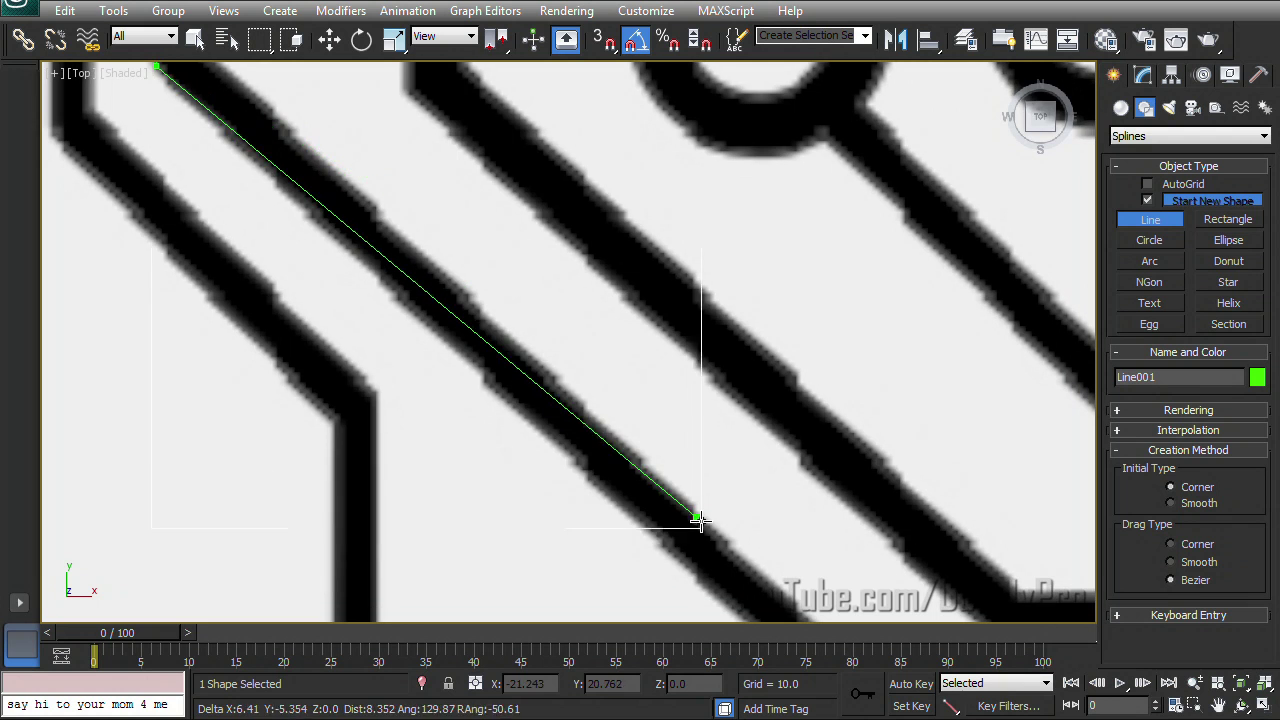
middle_click_drag(694, 517, 1040, 600)
middle_click_drag(565, 325, 342, 268)
middle_click_drag(689, 383, 434, 239)
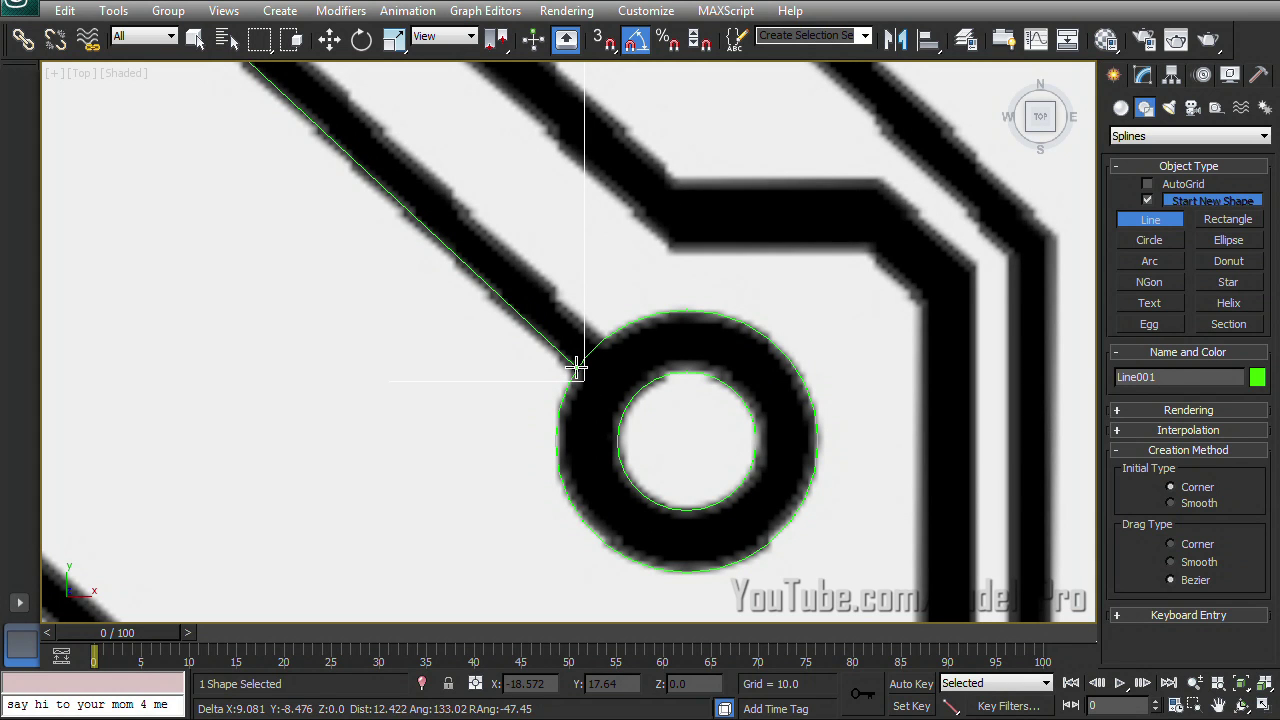
left_click(575, 368)
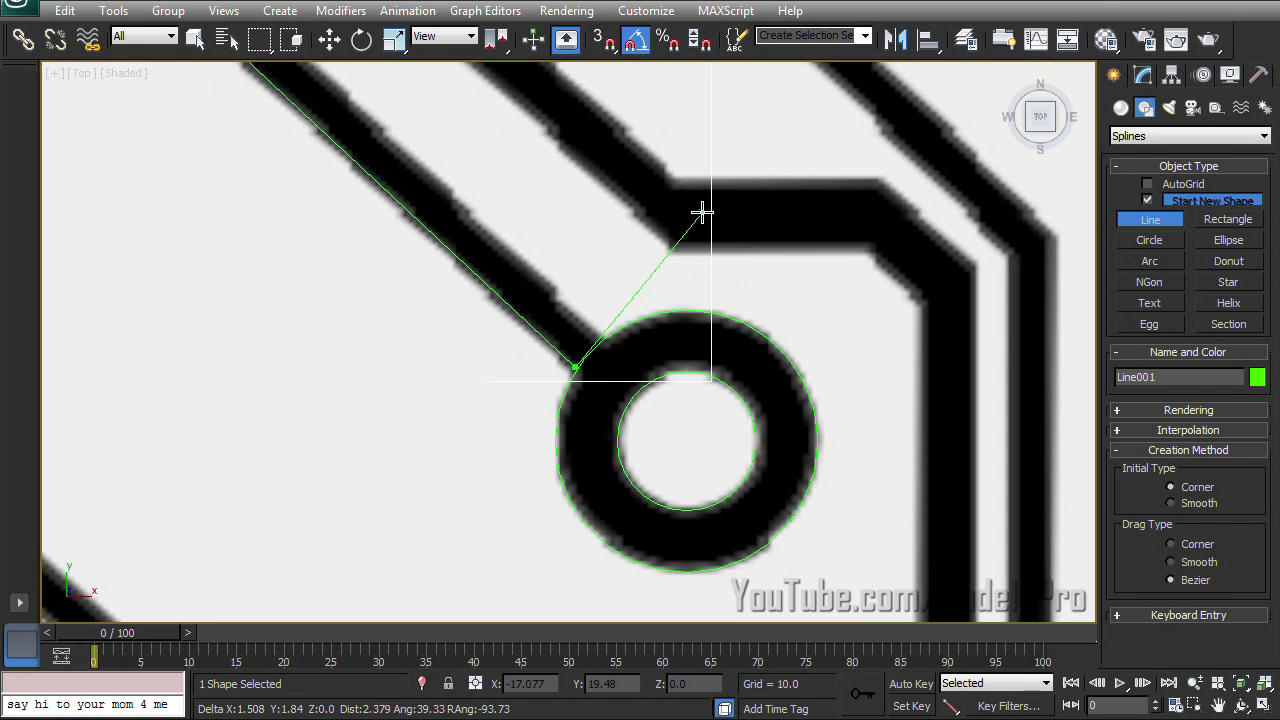
Step: Start a second line at the ring pad's outer circle and trace the diagonal's inner edge up to its bend
scroll(620, 330, "up", 2)
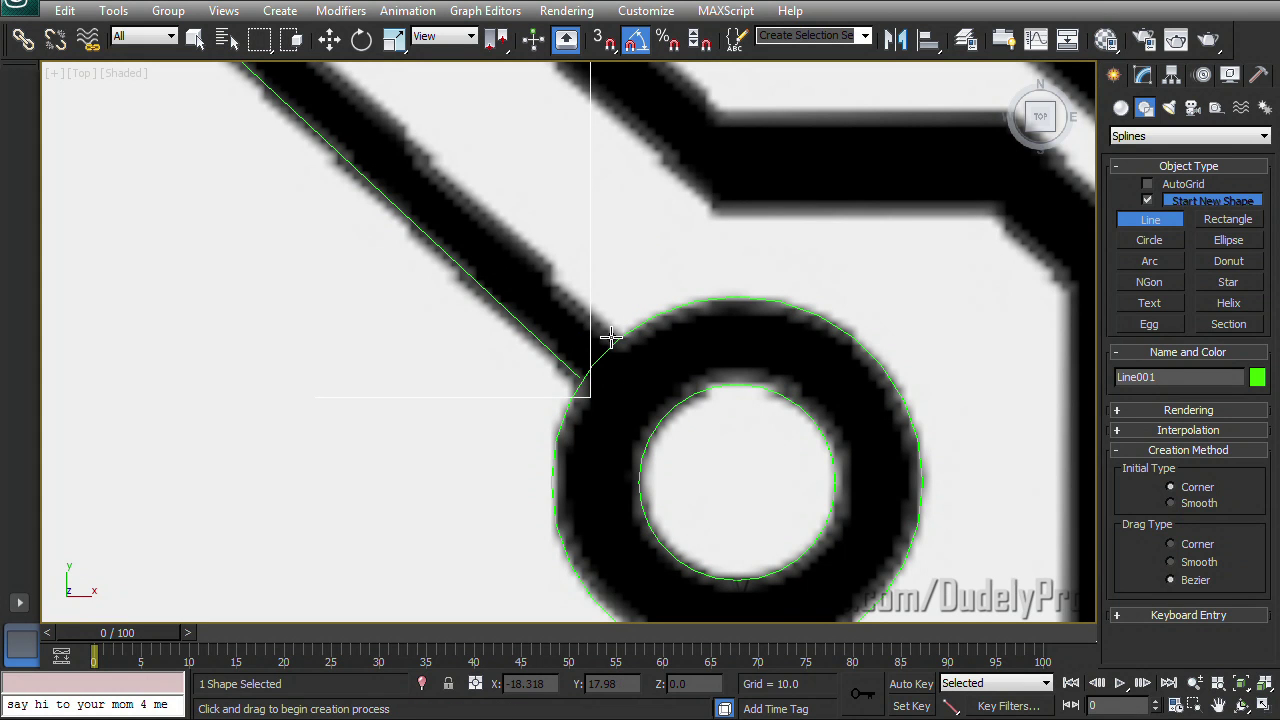
left_click(613, 338)
middle_click_drag(500, 226, 814, 466)
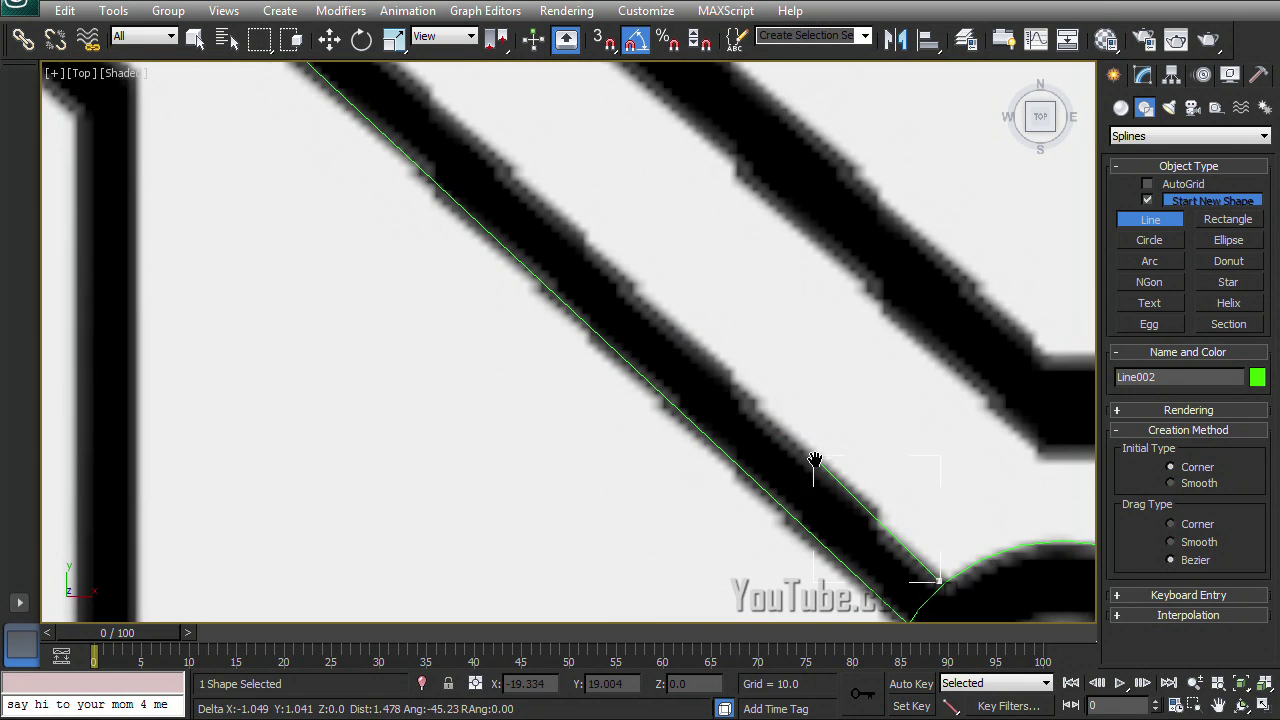
middle_click_drag(541, 209, 800, 445)
mouse_move(554, 208)
middle_mouse_down()
mouse_move(776, 447)
mouse_move(614, 349)
middle_mouse_up()
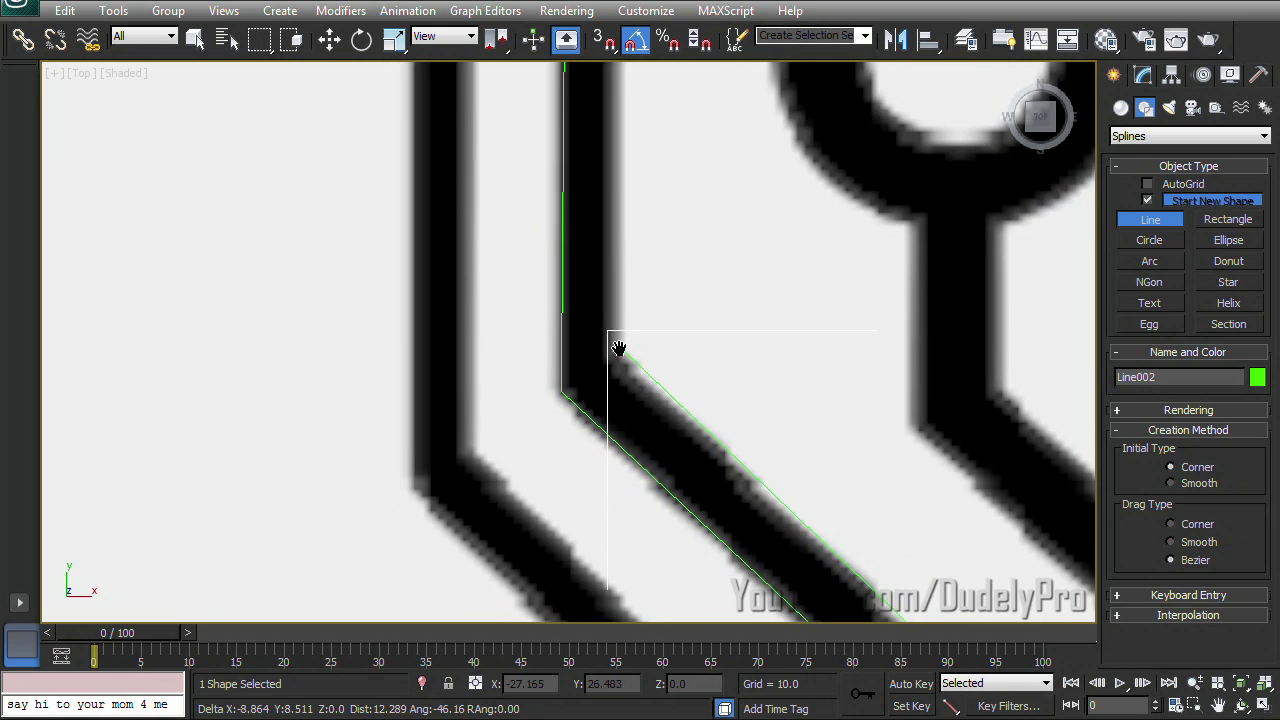
left_click(612, 357)
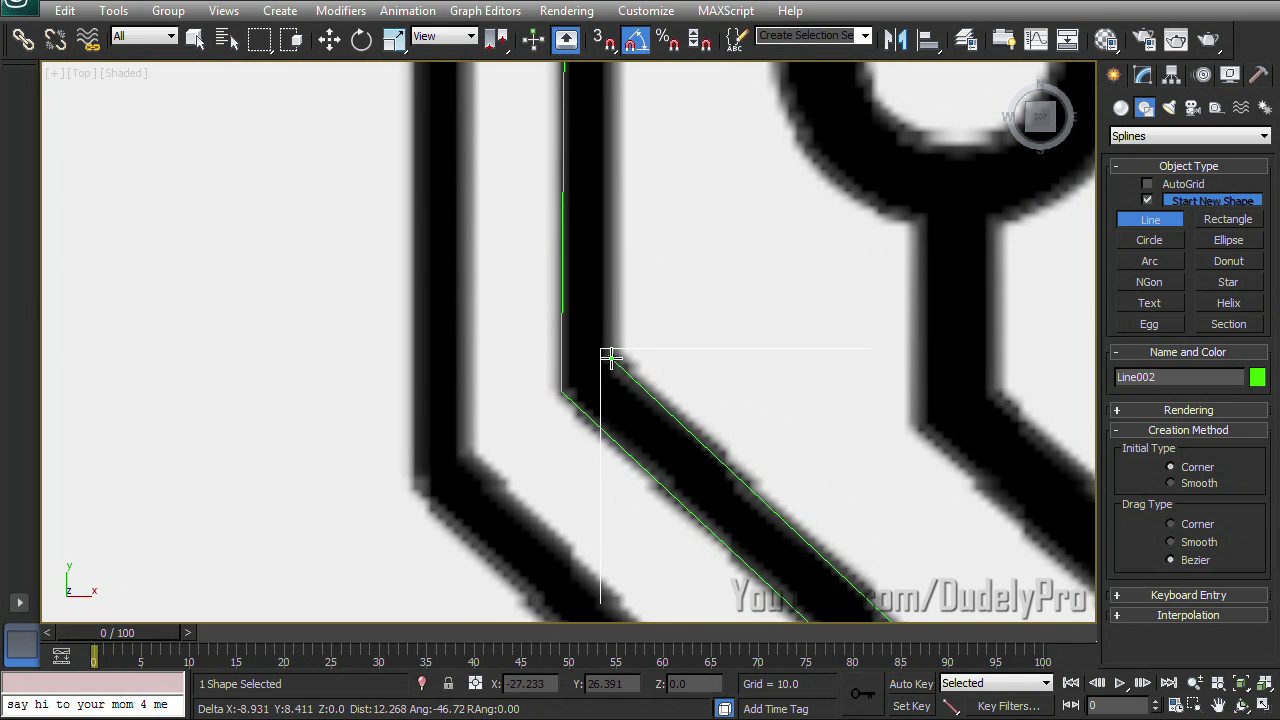
Step: Continue the inner-edge line through the remaining bends and end it at the traced outline's corner at the first bend
middle_click_drag(608, 180, 529, 486)
left_click(532, 214)
middle_click_drag(651, 157, 397, 474)
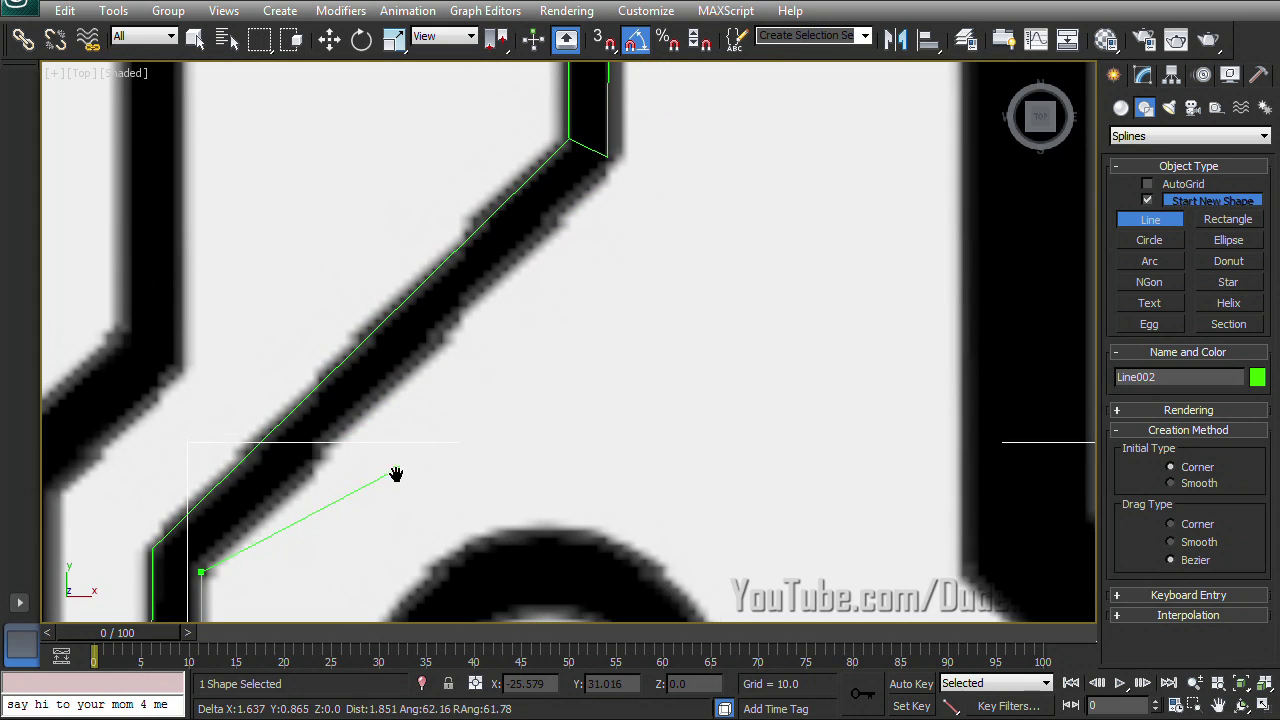
left_click(607, 157)
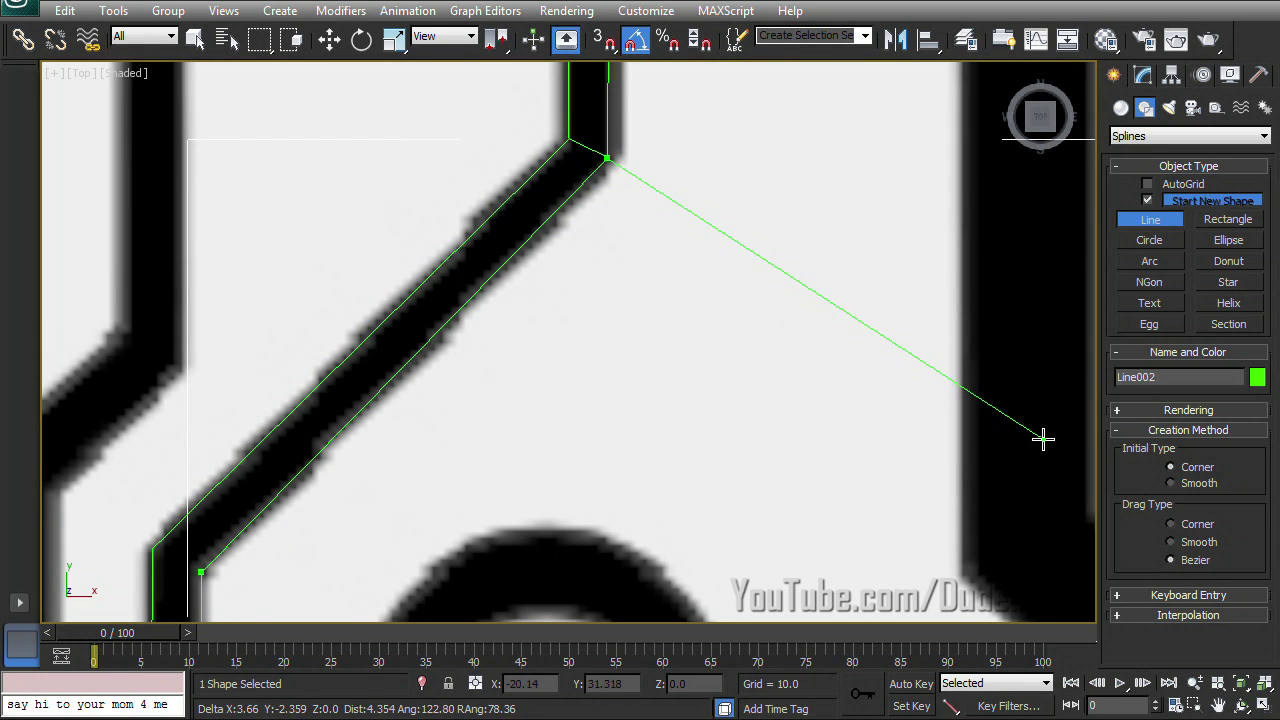
right_click(1012, 350)
right_click(991, 346)
Step: Attach the separately drawn trace edge line and the ring pad's circles to the pad outline's editable spline
middle_click_drag(988, 346, 984, 466)
left_click_drag(703, 146, 507, 175)
middle_click_drag(697, 193, 684, 290)
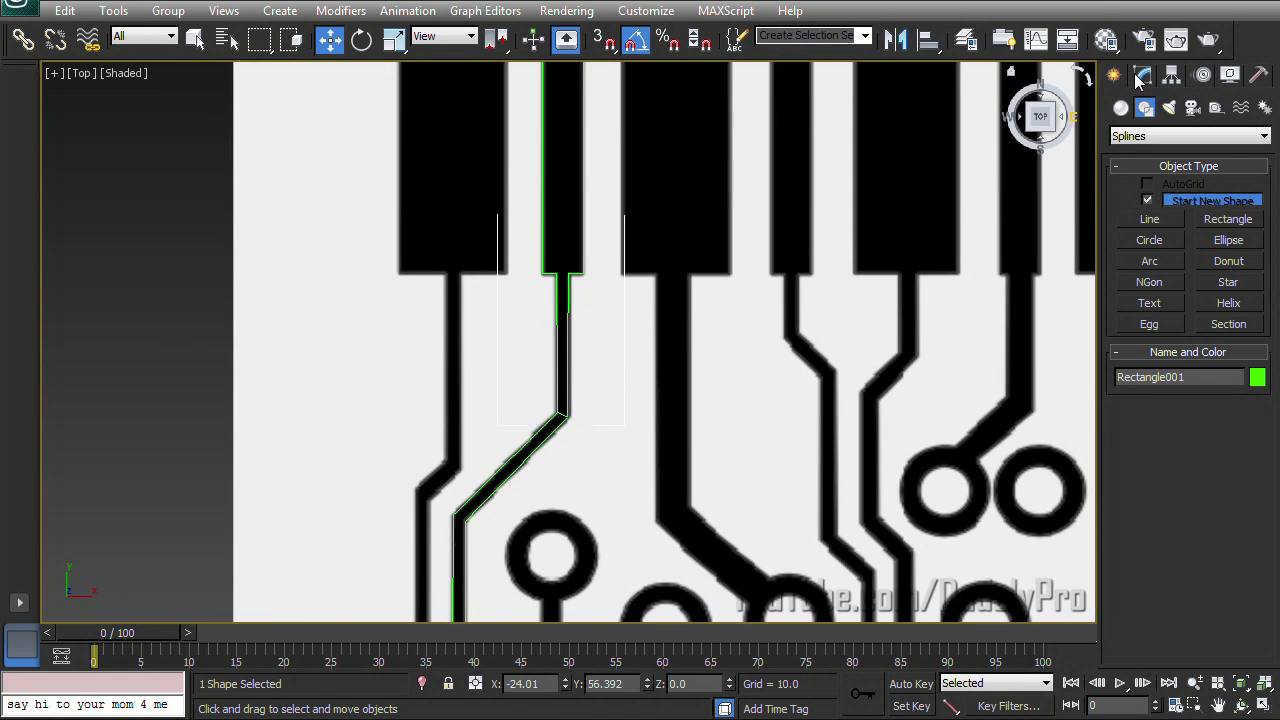
left_click(1142, 77)
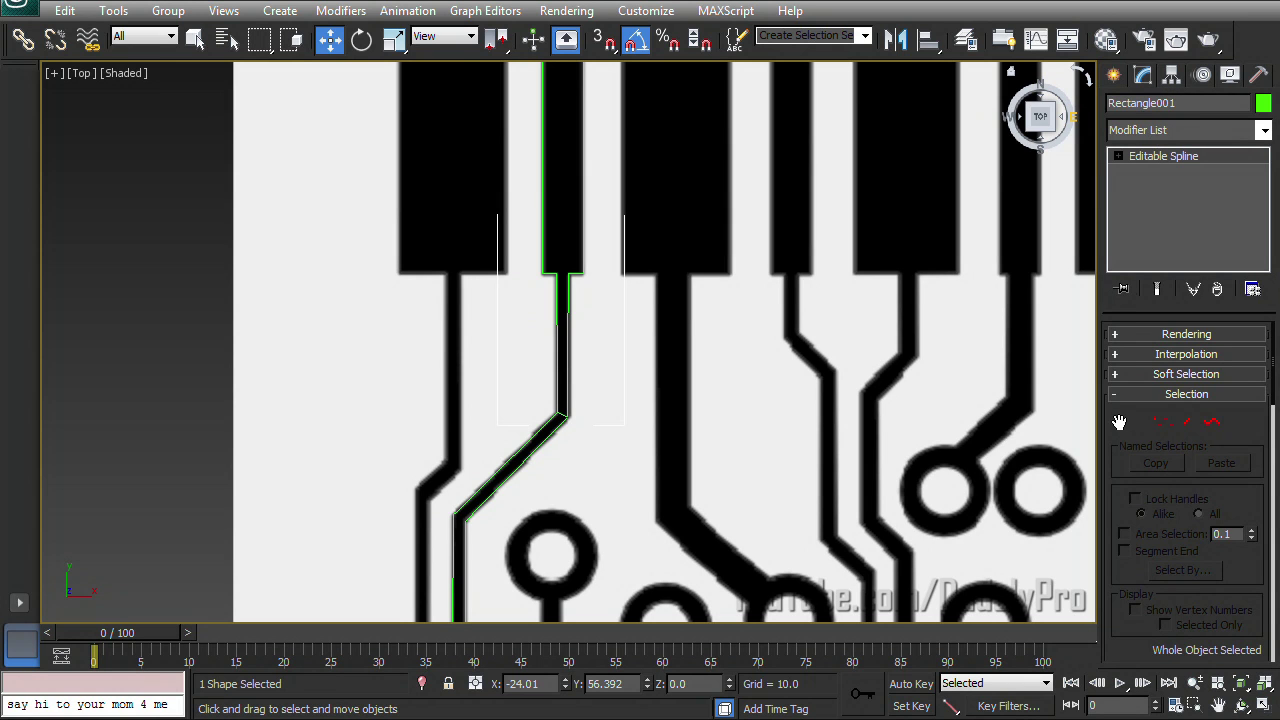
scroll(1120, 400, "down", 5)
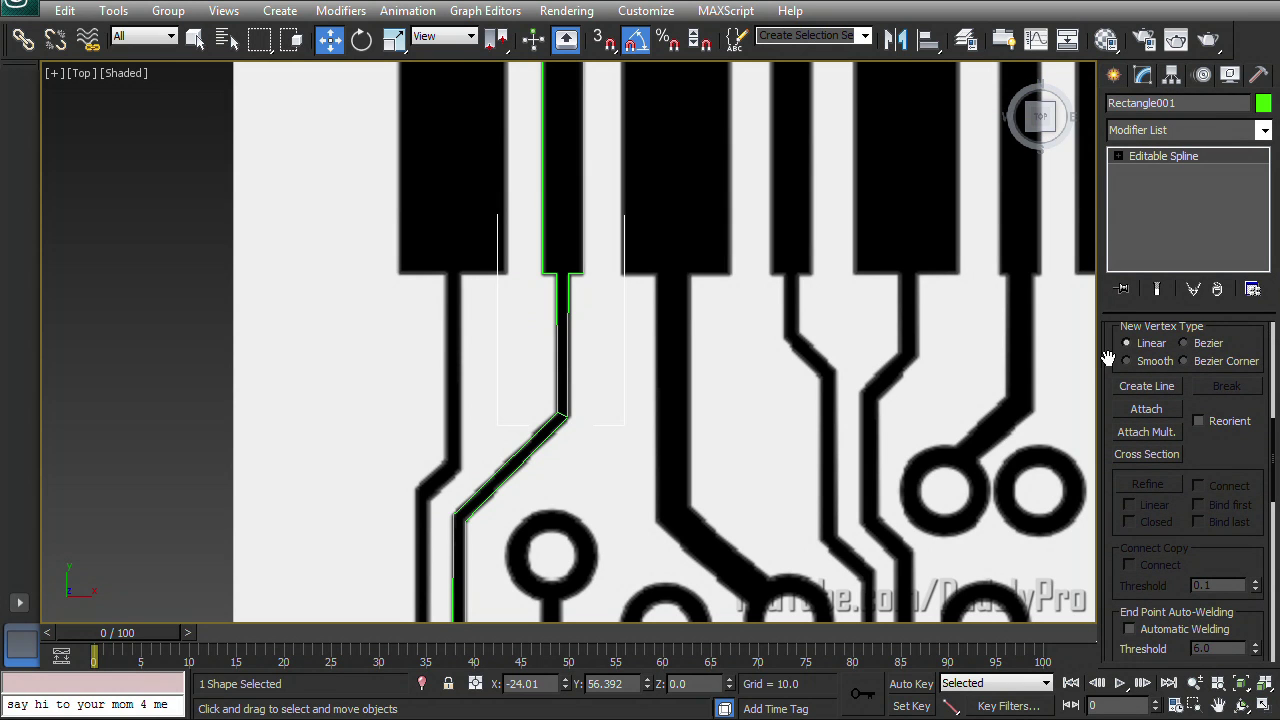
left_click(1146, 409)
scroll(848, 260, "up", 5)
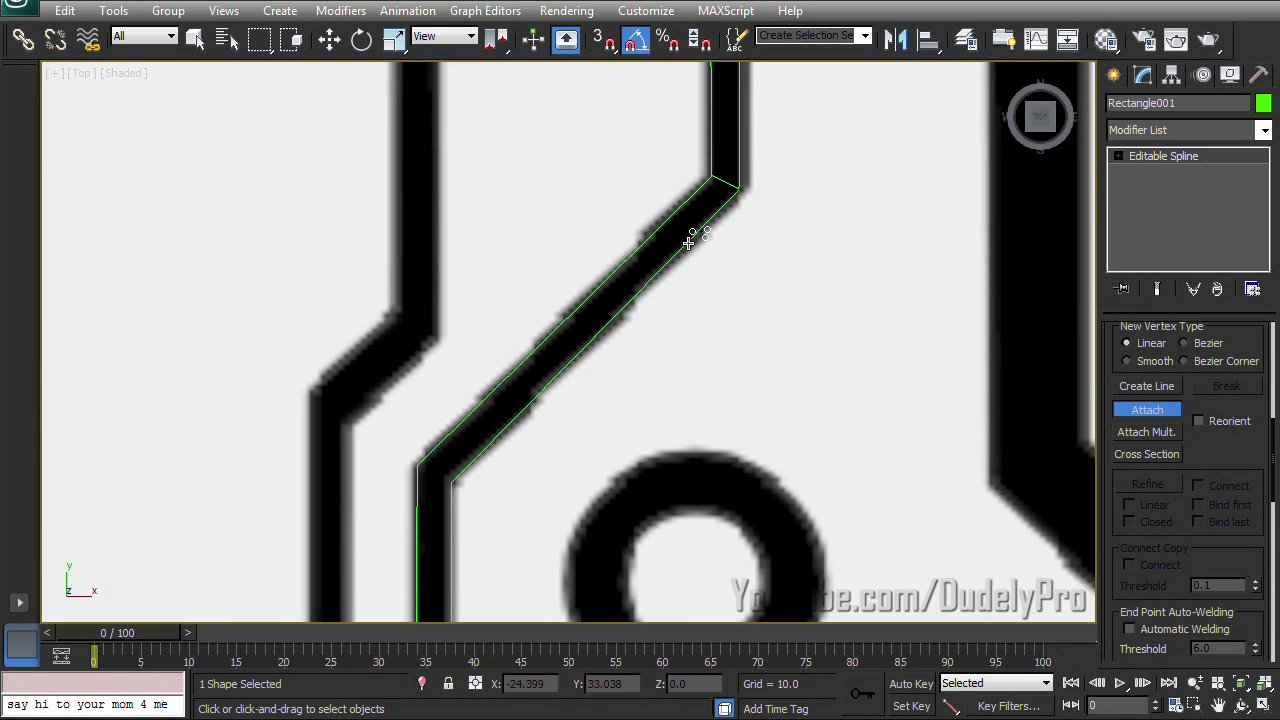
middle_click_drag(809, 403, 806, 377)
scroll(802, 374, "down", 5)
middle_click_drag(793, 468, 681, 88)
middle_click_drag(781, 380, 725, 284)
scroll(719, 290, "up", 3)
left_click(724, 278)
left_click(1130, 410)
Step: Examine the combined outline from the pad along the thin trace down to the ring pad
scroll(868, 248, "down", 6)
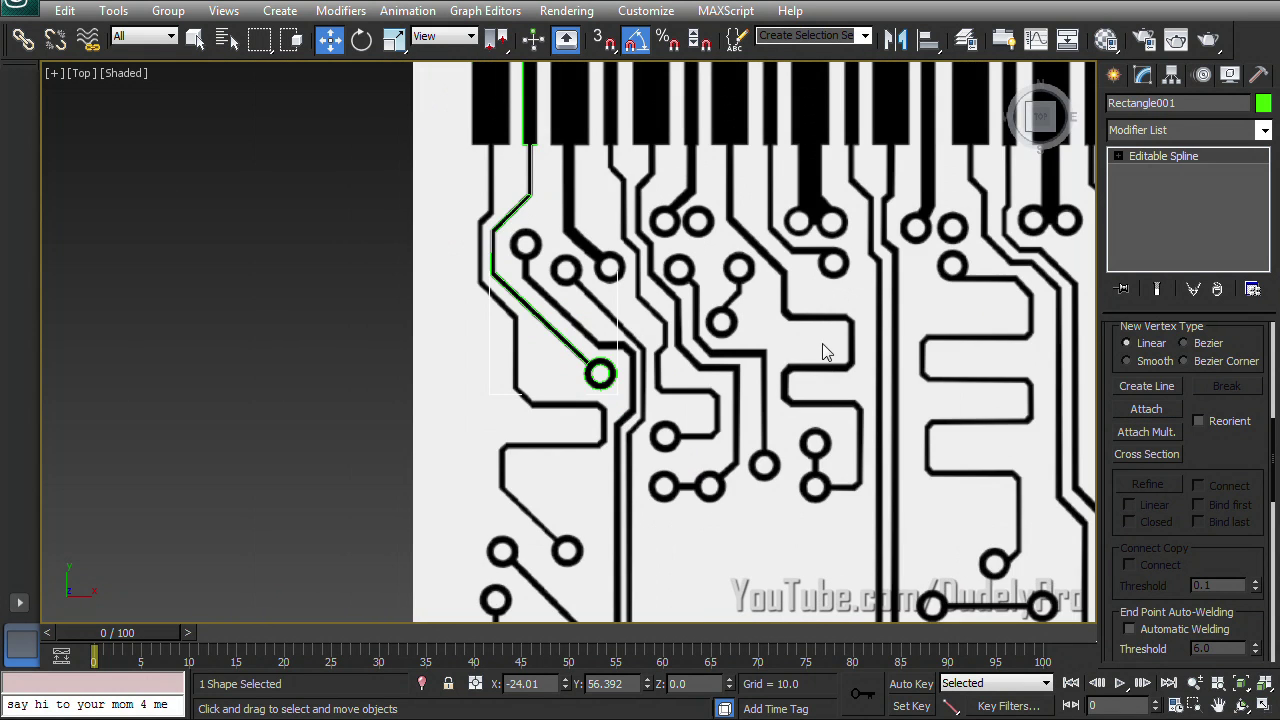
left_click_drag(645, 112, 386, 191)
middle_click_drag(412, 218, 417, 314)
left_click_drag(402, 189, 388, 231)
key("ctrl+z")
scroll(548, 357, "up", 8)
middle_click_drag(583, 386, 497, 286)
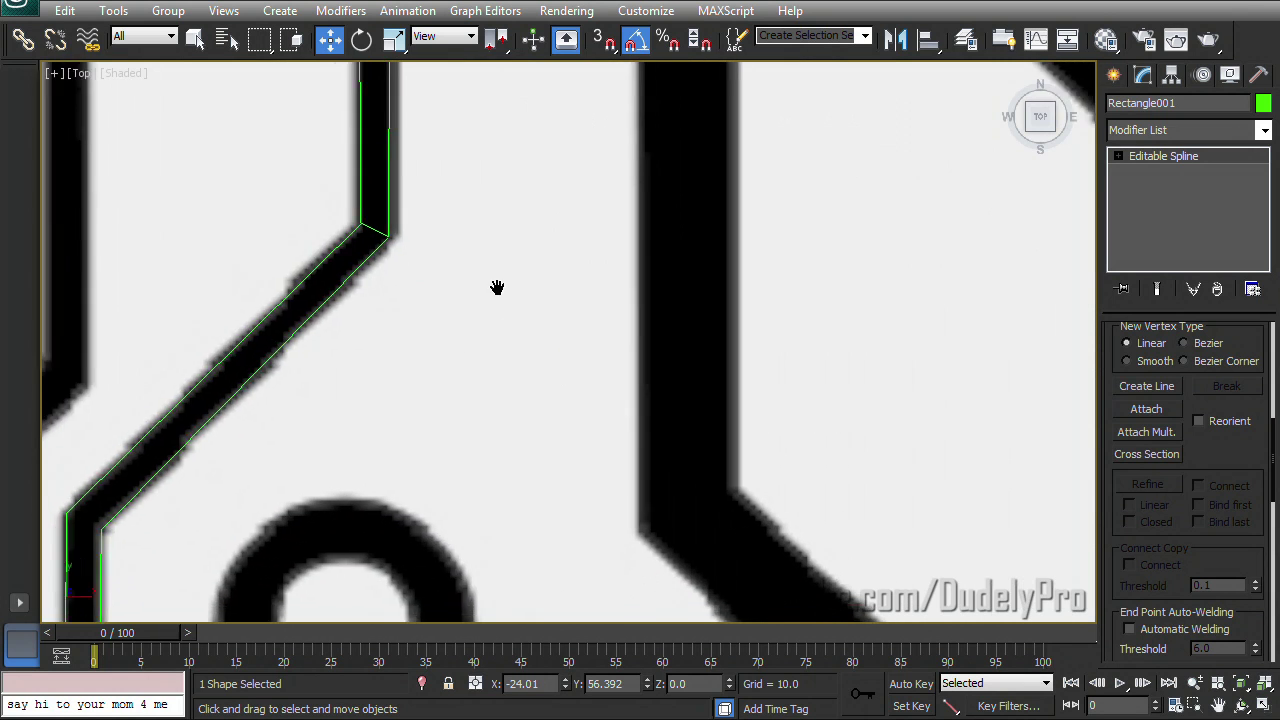
scroll(540, 370, "down", 3)
middle_click_drag(558, 405, 568, 254)
mouse_move(687, 520)
middle_mouse_down()
mouse_move(659, 290)
mouse_move(621, 173)
middle_mouse_up()
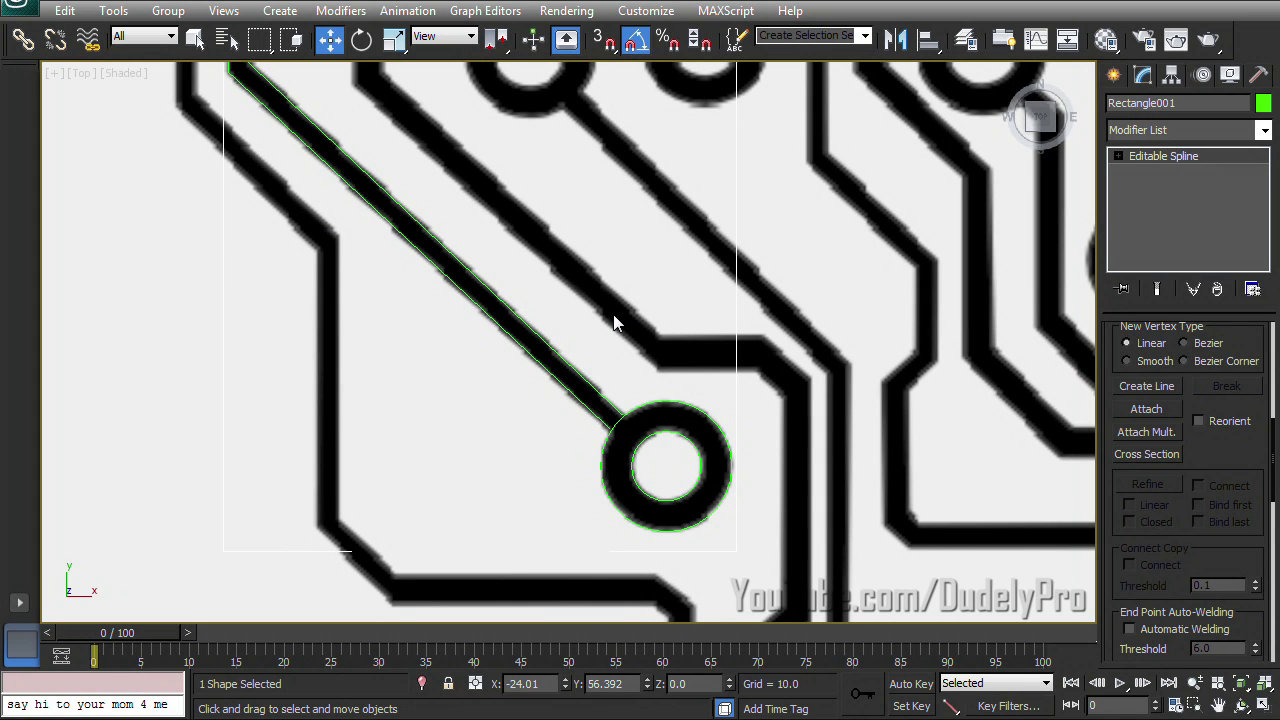
Step: Try an Extrude modifier on the combined outline and view the result in perspective
left_click(1263, 131)
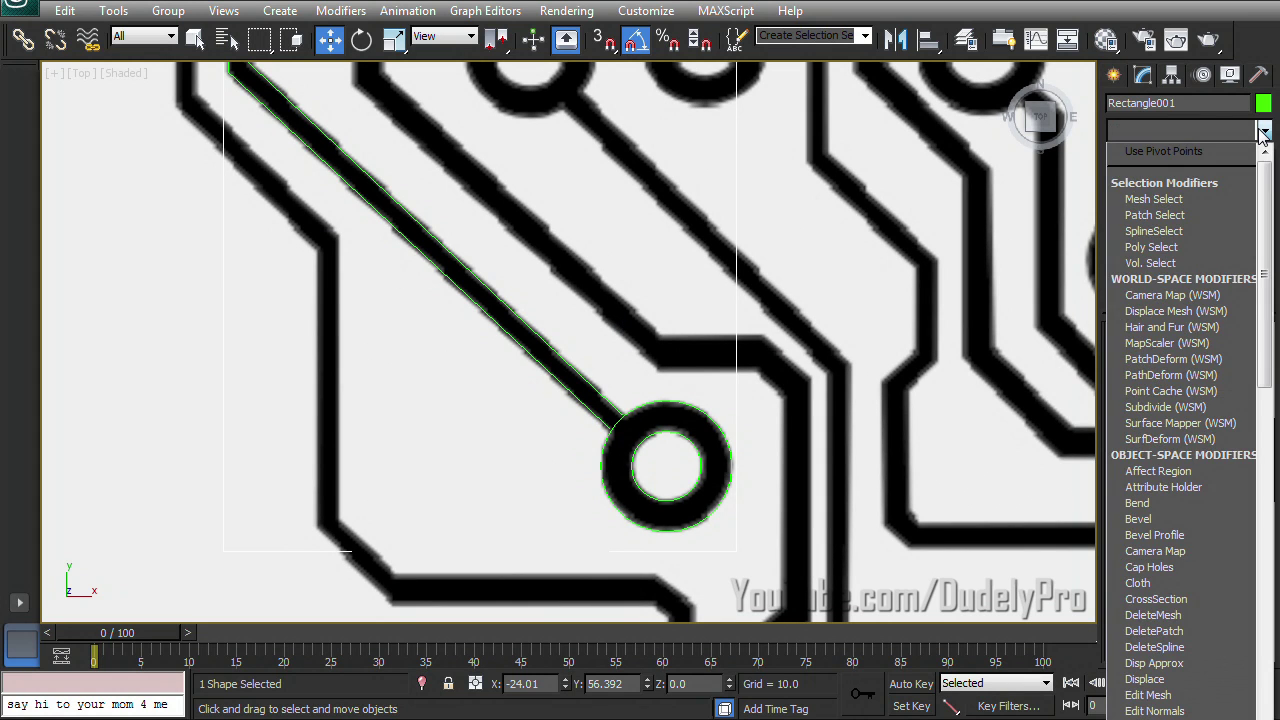
type("ex")
key("Return")
key("p")
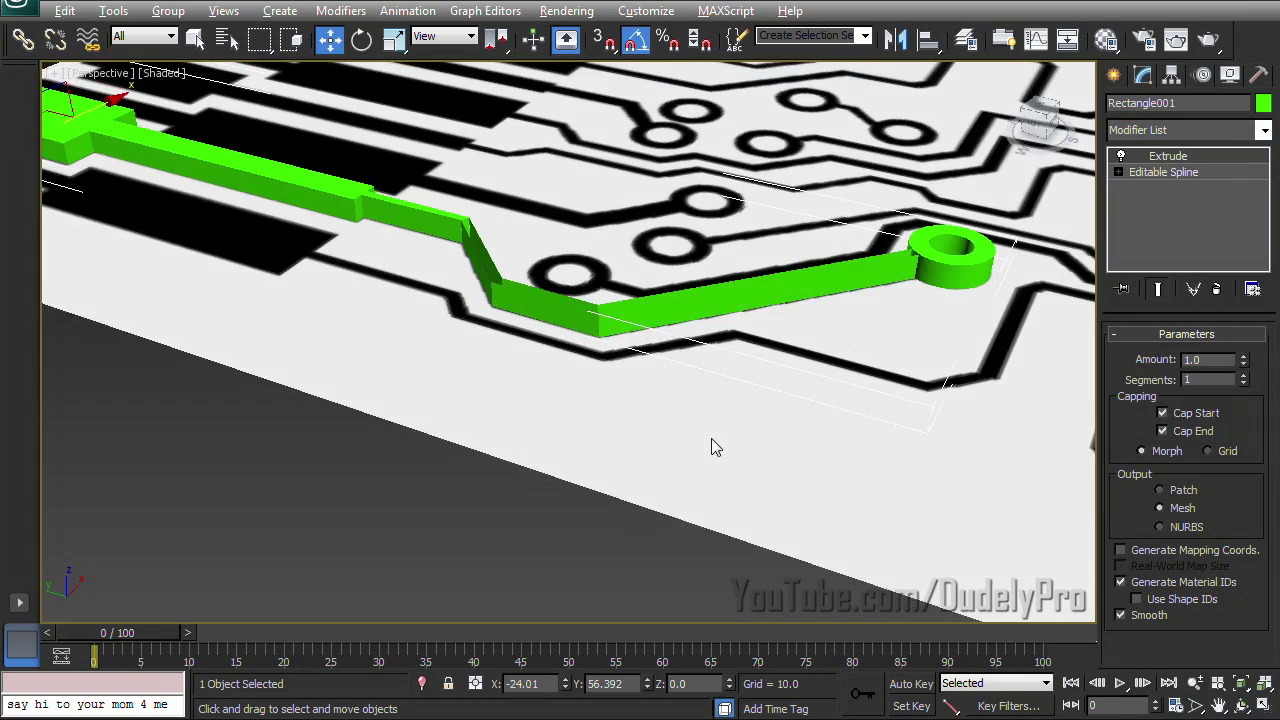
middle_click_drag(711, 440, 690, 449)
scroll(693, 445, "up", 2)
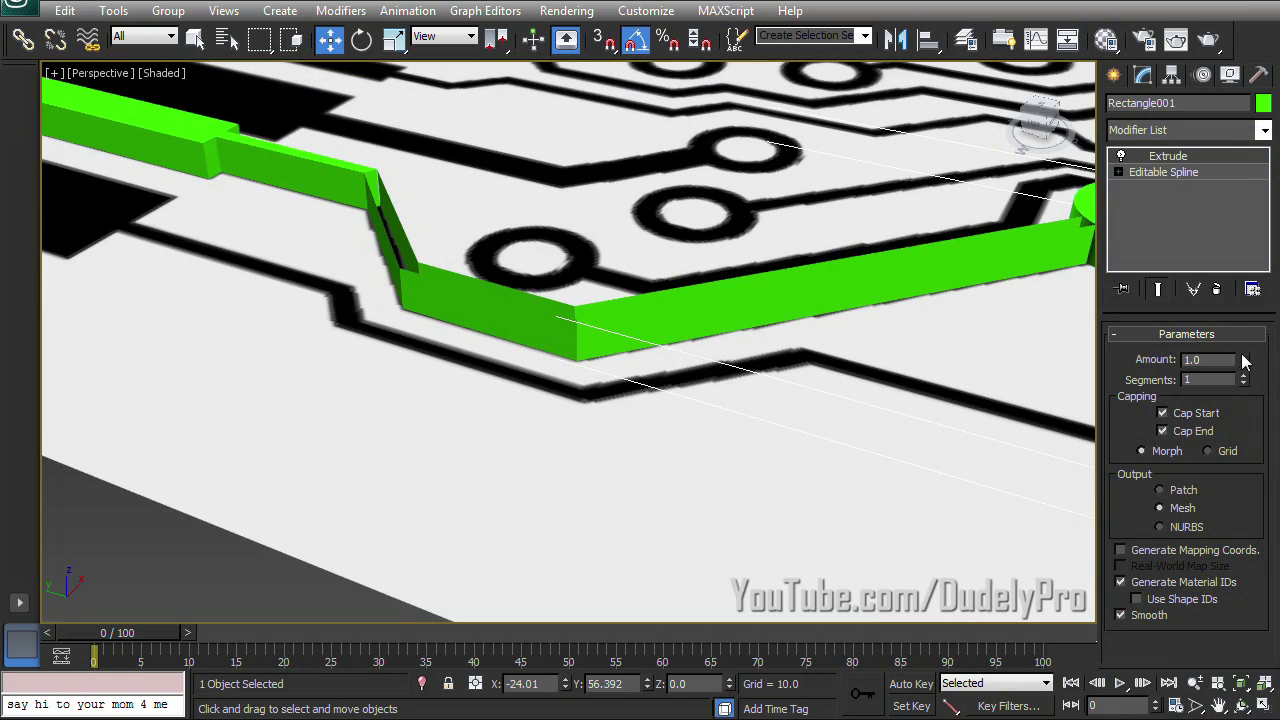
Step: Set the extrusion amount to 0.5 and examine the caps along the trace's bends
left_click_drag(1244, 362, 1244, 369)
middle_click_drag(390, 310, 227, 304, "alt")
middle_click_drag(693, 362, 743, 372)
middle_click_drag(743, 372, 744, 388, "alt")
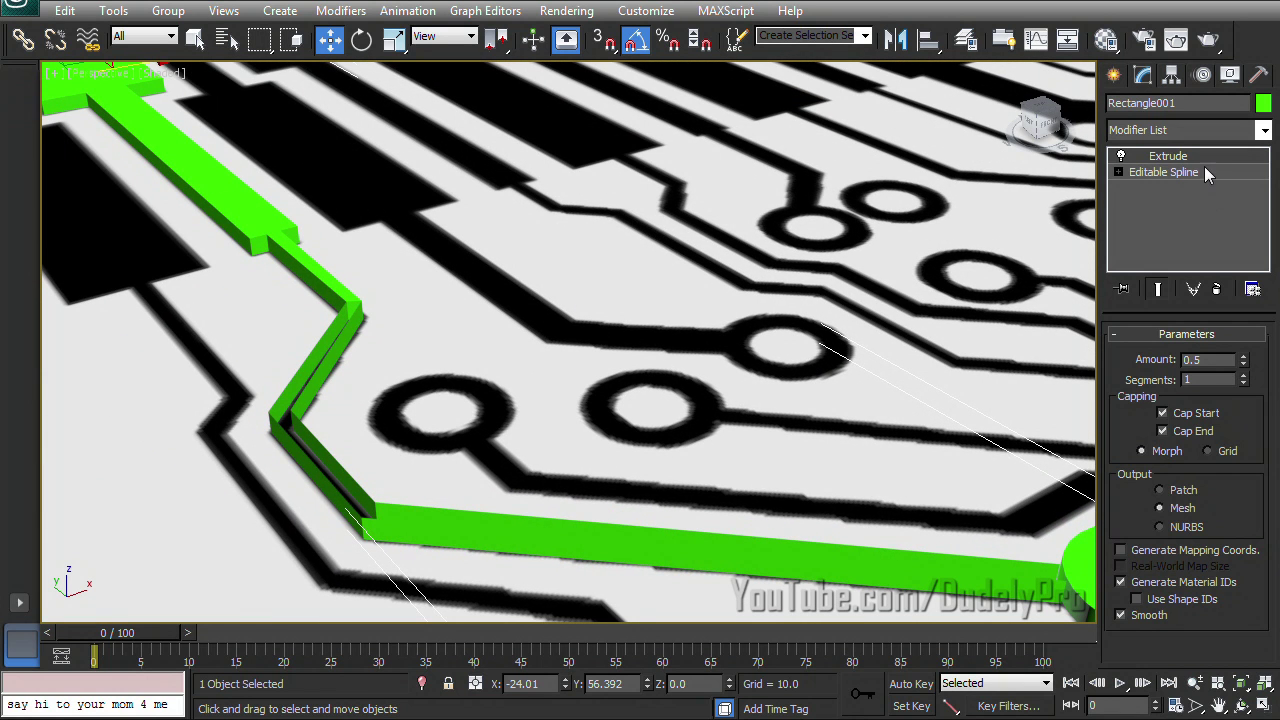
Step: Remove the Extrude modifier and return to the top view at the trace's first bend
left_click(1217, 289)
middle_click_drag(697, 264, 670, 332, "alt")
key("t")
scroll(670, 332, "up", 10)
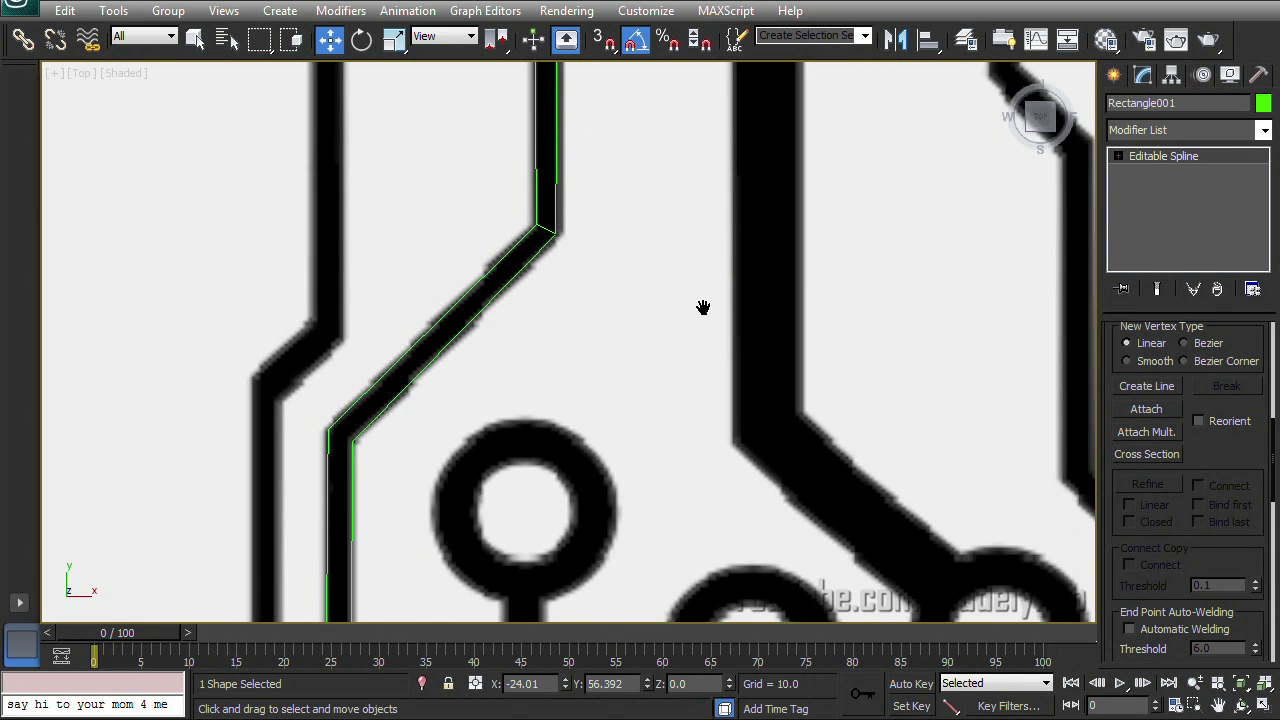
middle_click_drag(703, 307, 697, 347)
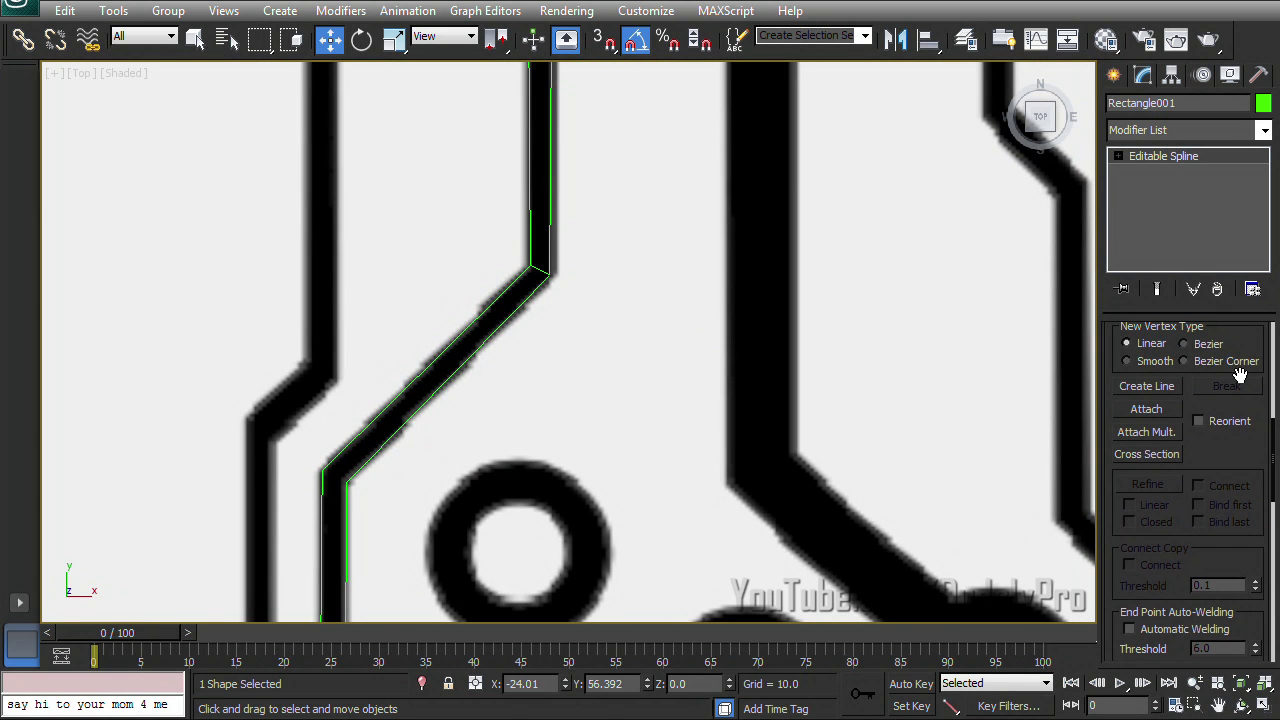
Step: Check the corner vertices at the first bend and delete the segment crossing the trace between them
left_click_drag(1240, 375, 1244, 489)
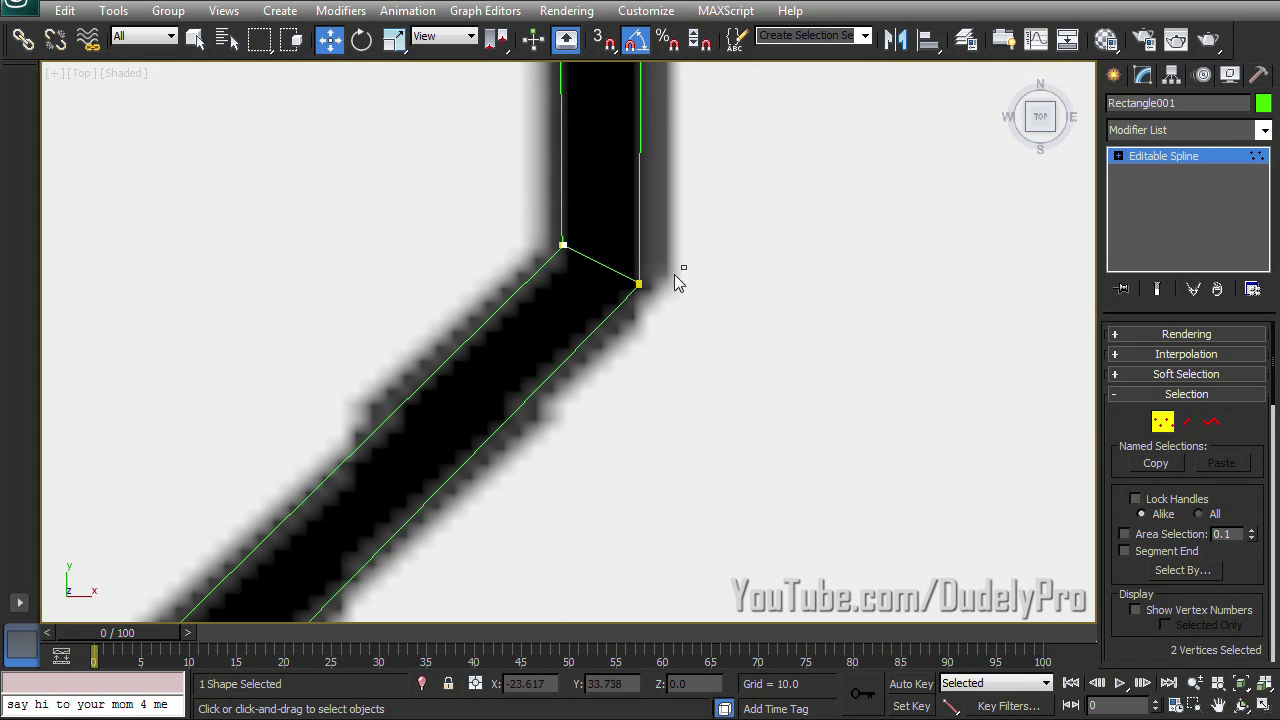
left_click_drag(675, 276, 603, 306)
left_click_drag(535, 223, 602, 284)
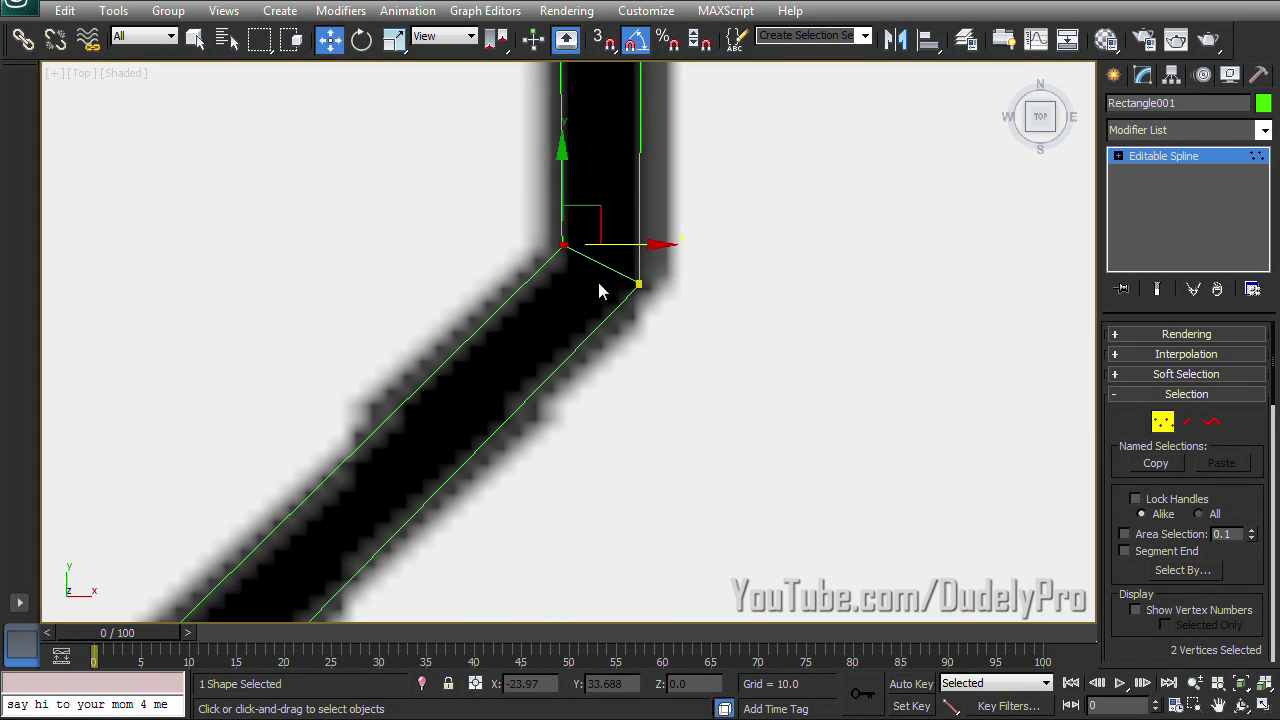
left_click(638, 284)
scroll(714, 354, "up", 4)
middle_click_drag(620, 197, 597, 245)
left_click(606, 249)
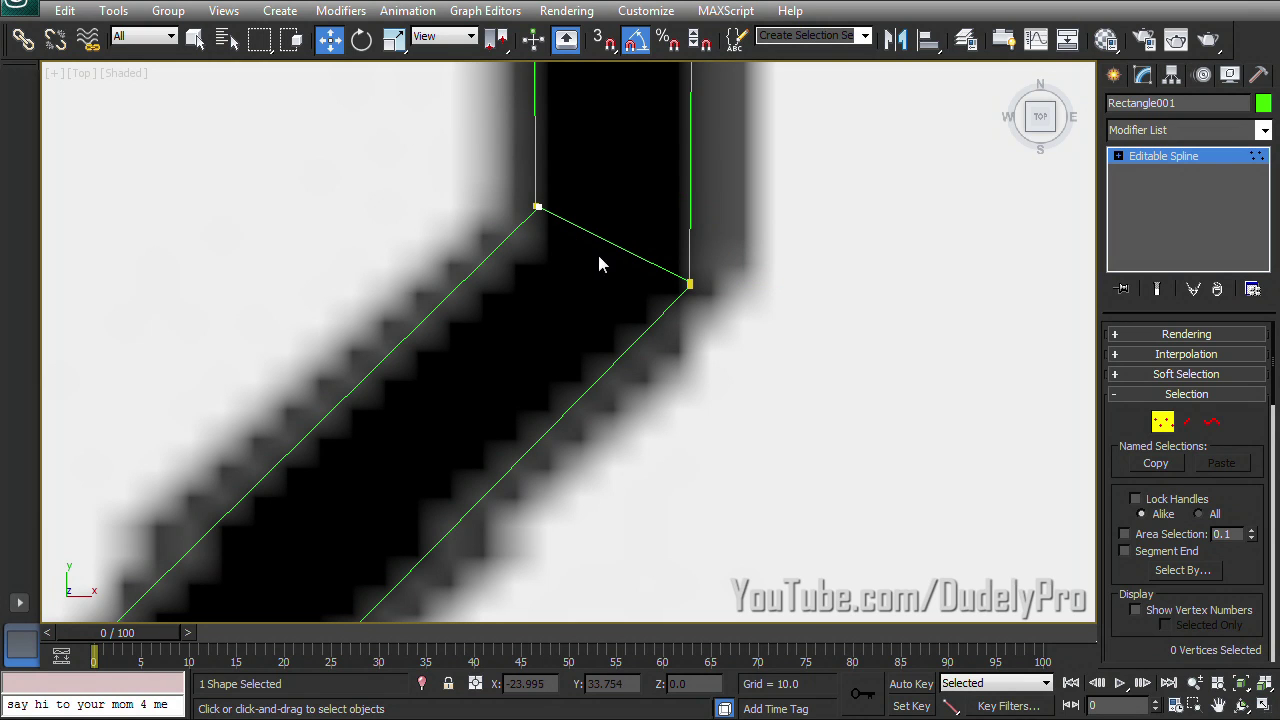
left_click(1194, 428)
middle_click_drag(561, 284, 556, 351)
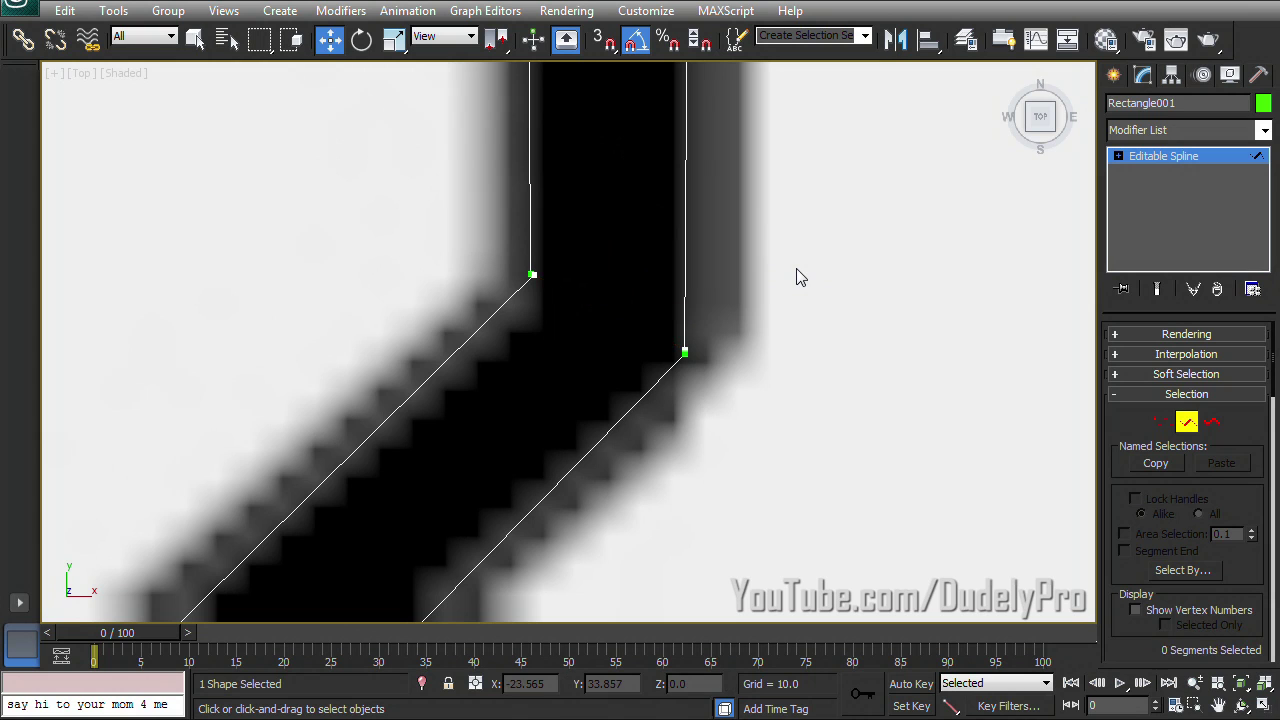
Step: Weld the two overlapping end vertices at the right corner of the trace's first bend
left_click(1161, 421)
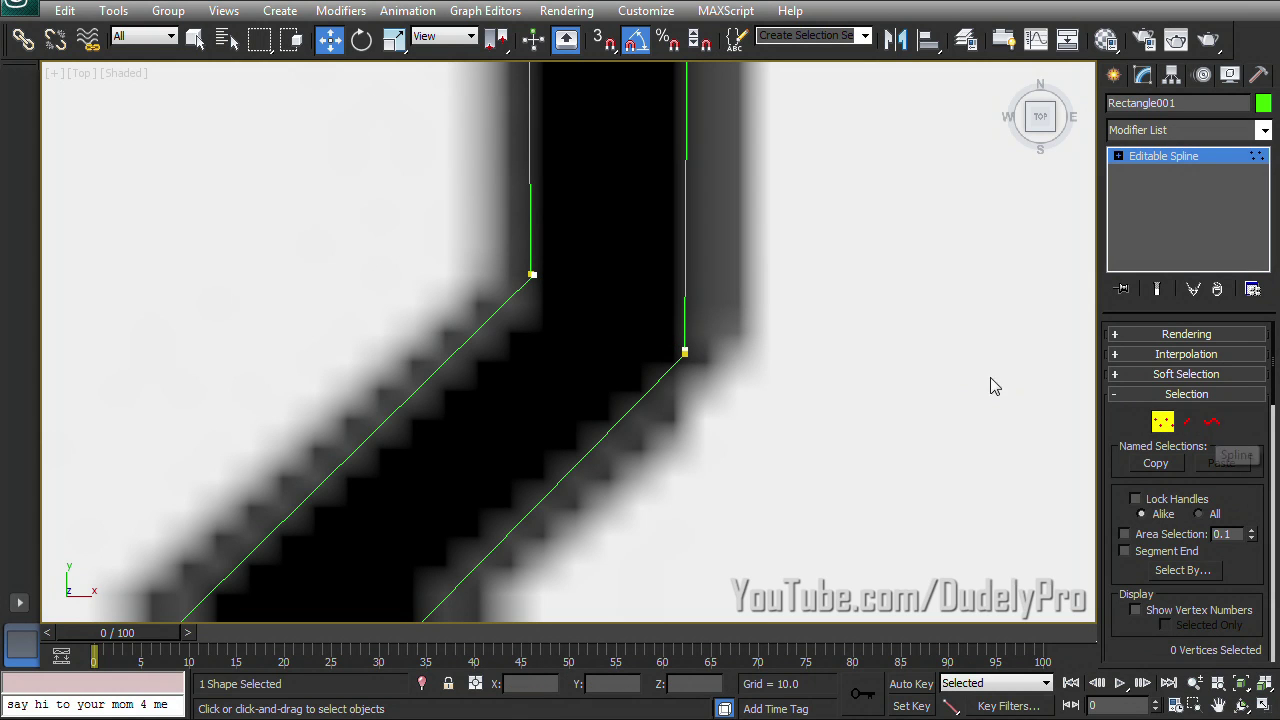
left_click_drag(598, 306, 911, 429)
scroll(1238, 440, "down", 3)
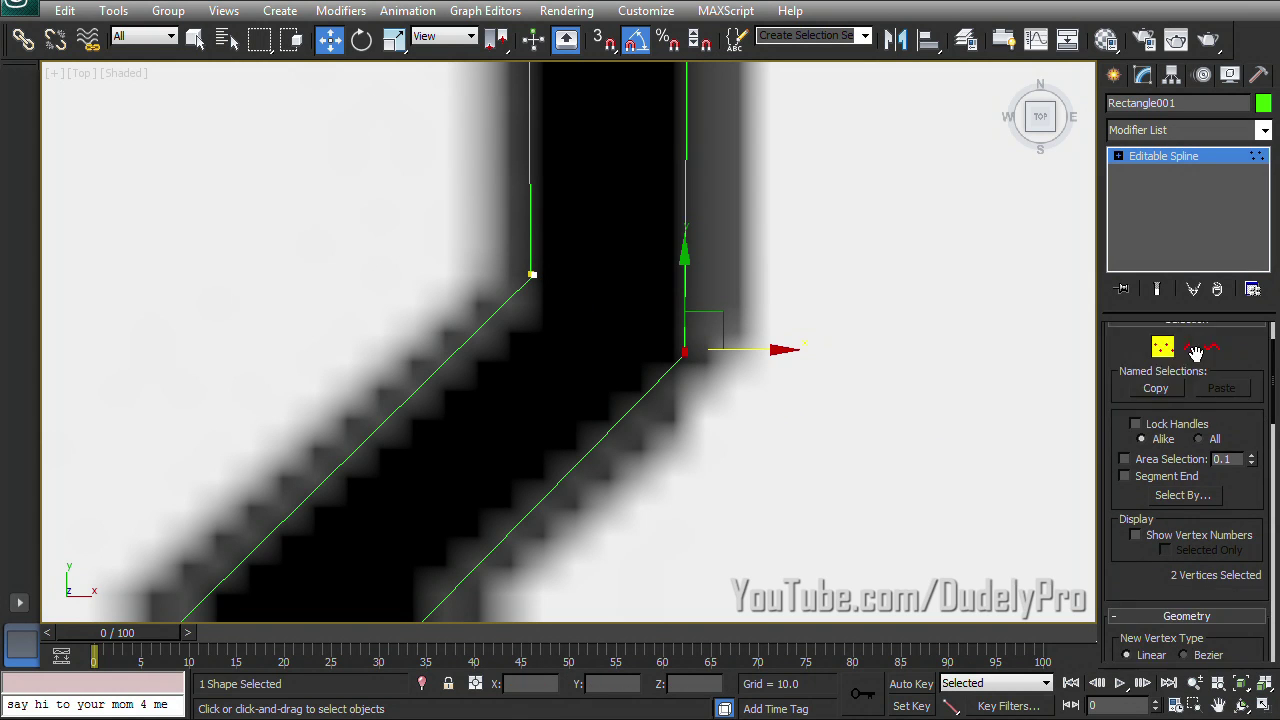
left_click_drag(1148, 449, 1115, 213)
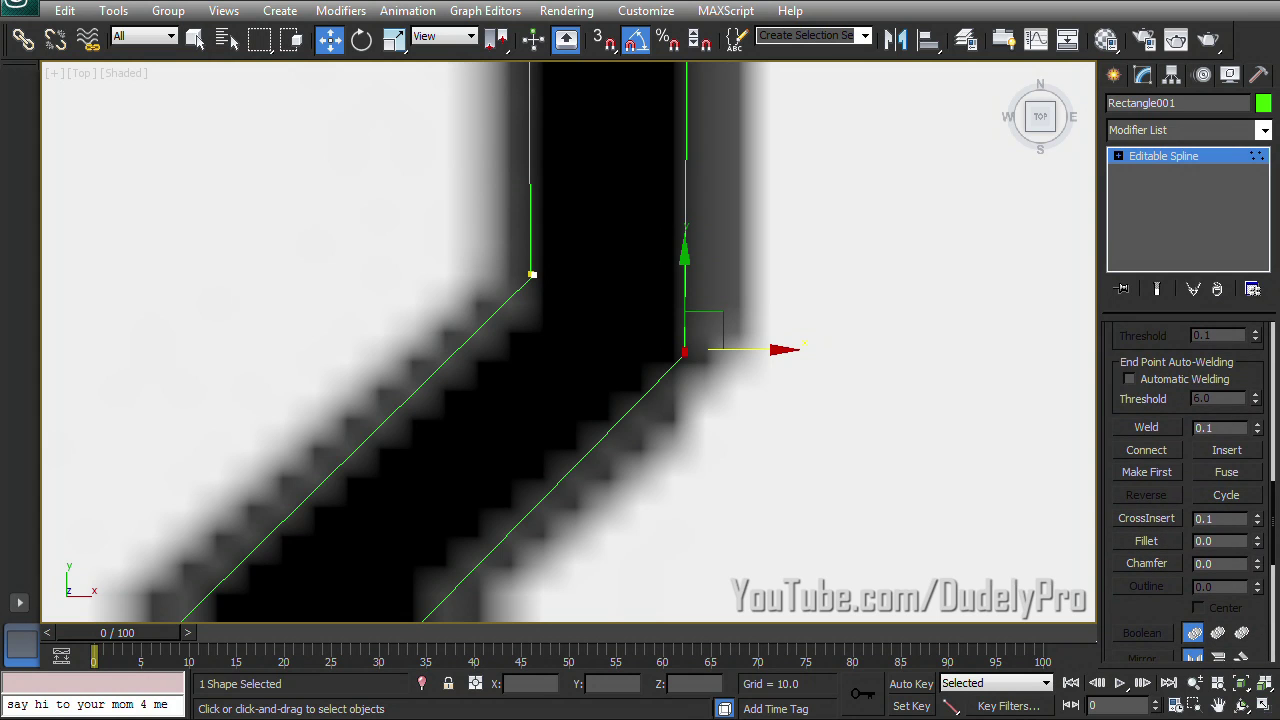
left_click(1150, 428)
scroll(698, 381, "up", 6)
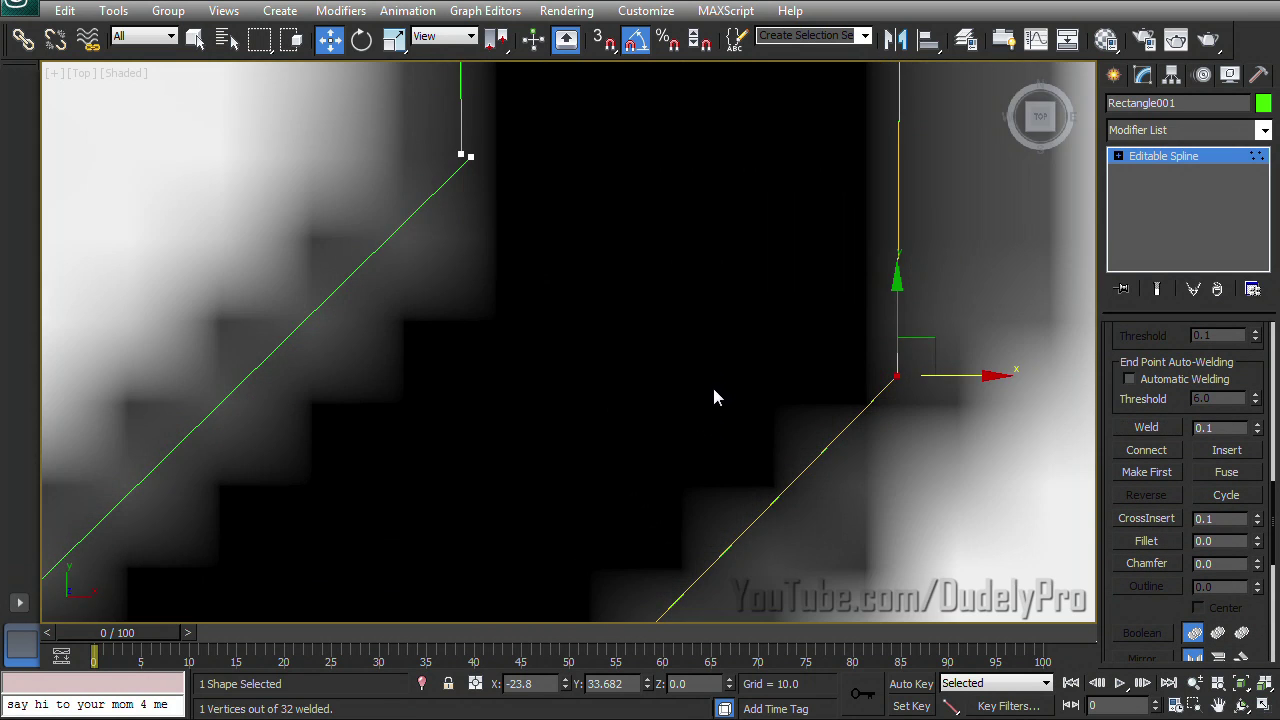
Step: Weld the two overlapping end vertices at the left corner of the trace's first bend
scroll(939, 415, "down", 4)
left_click(516, 248)
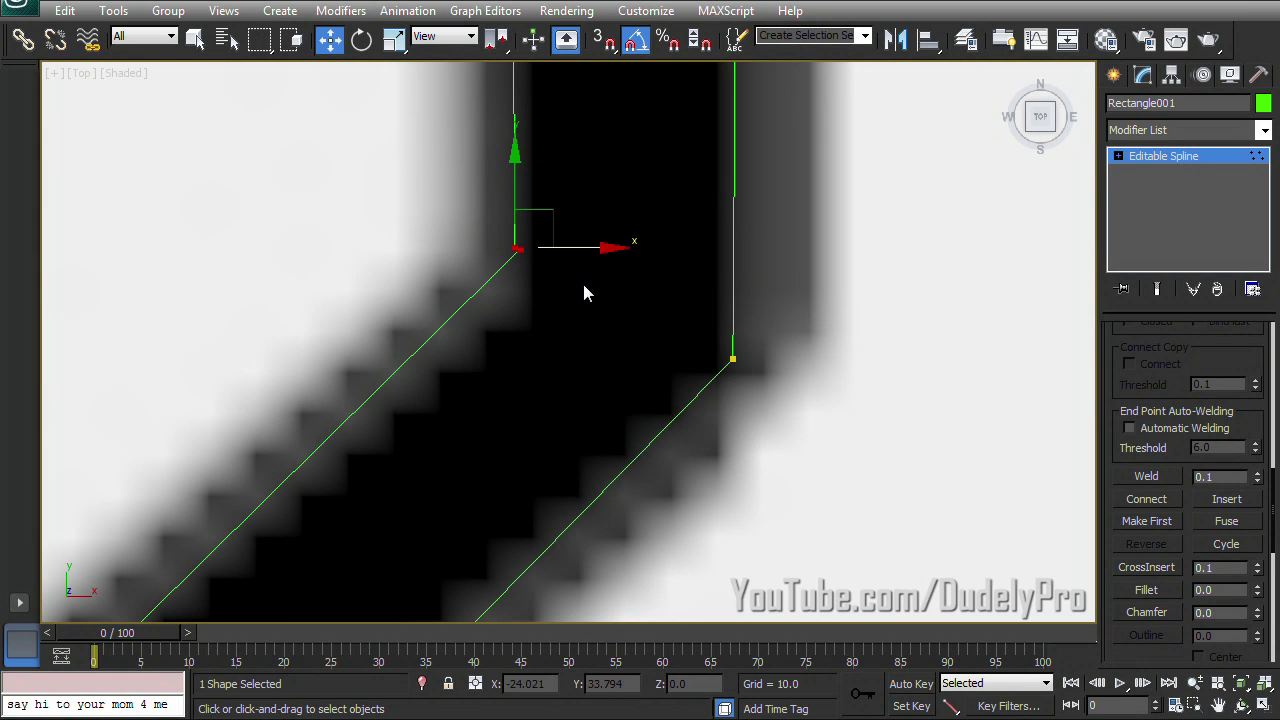
left_click(1143, 476)
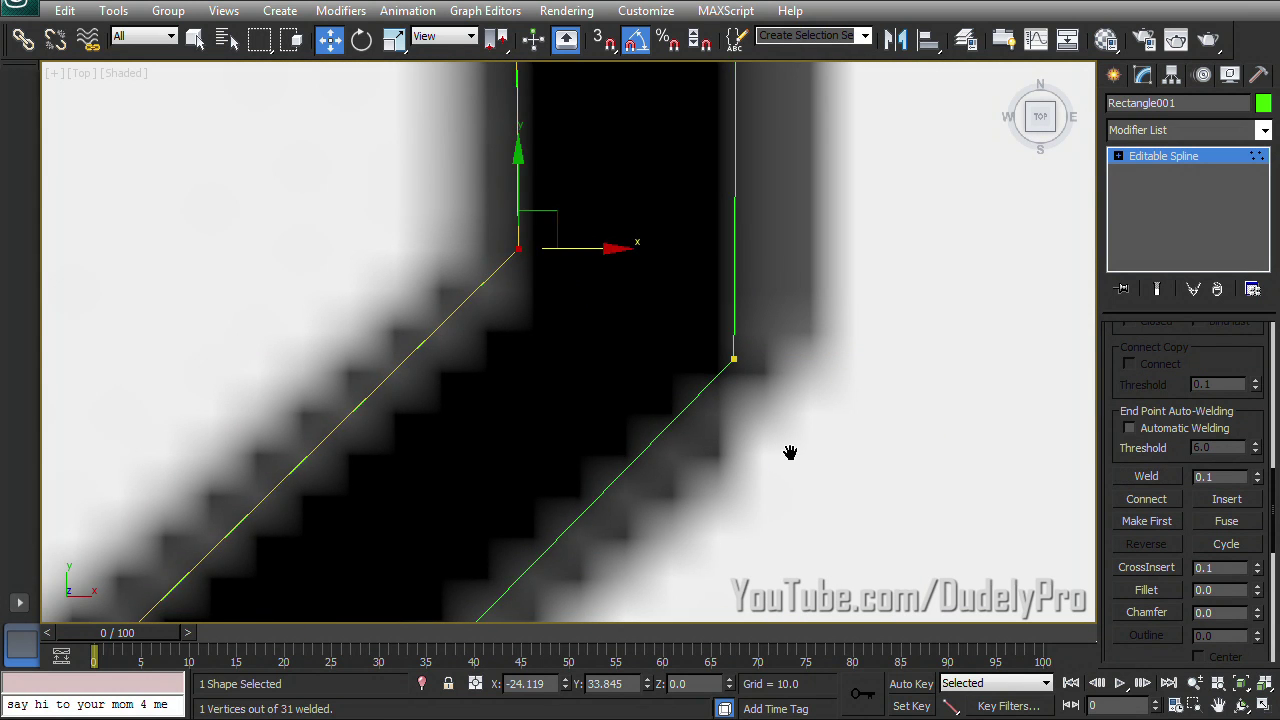
Step: Convert both welded vertices at the trace's first bend to the Corner type
scroll(733, 366, "down", 5)
scroll(733, 366, "up", 5)
scroll(800, 490, "down", 7)
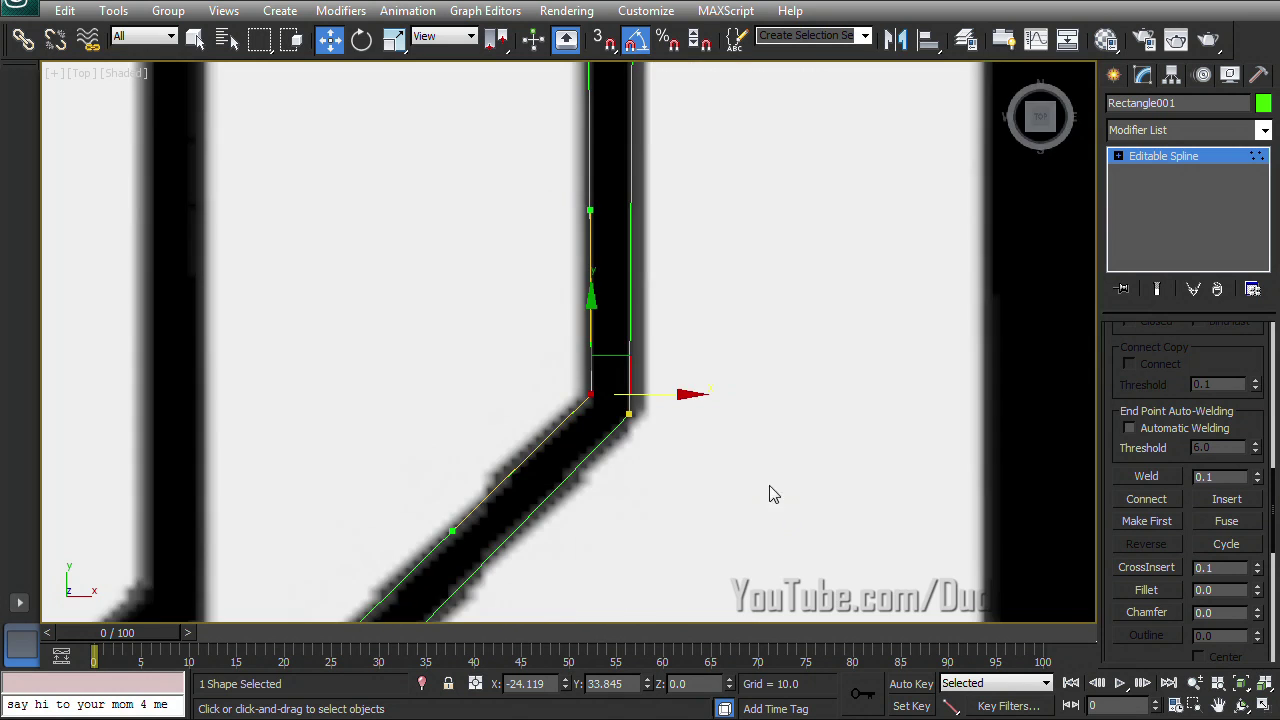
scroll(760, 458, "up", 5)
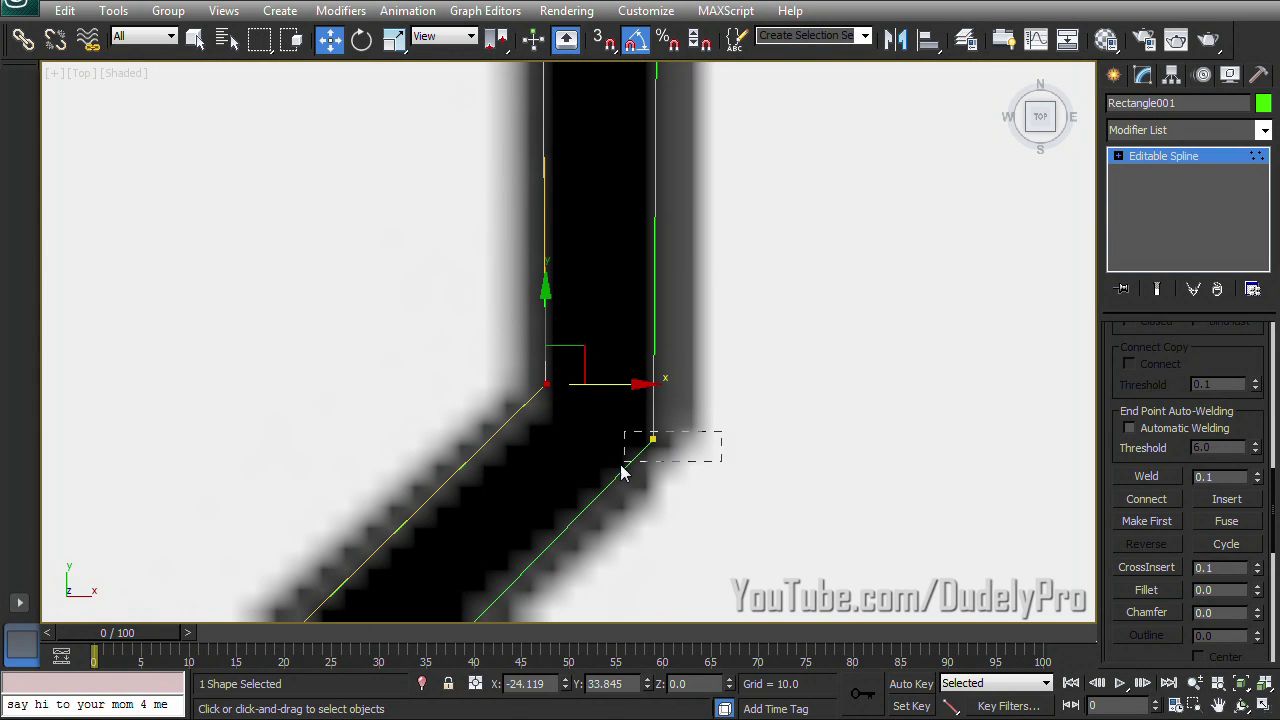
left_click_drag(621, 466, 624, 462)
right_click(650, 439)
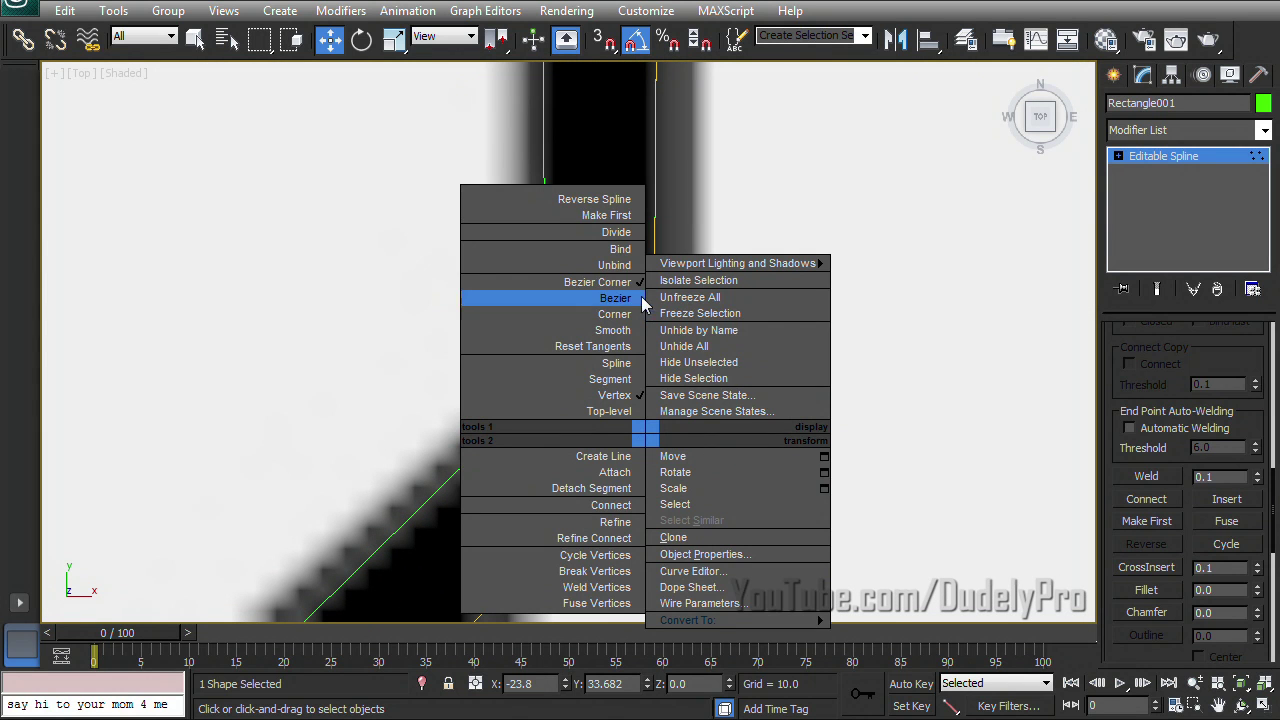
left_click(616, 323)
left_click_drag(588, 447, 588, 447)
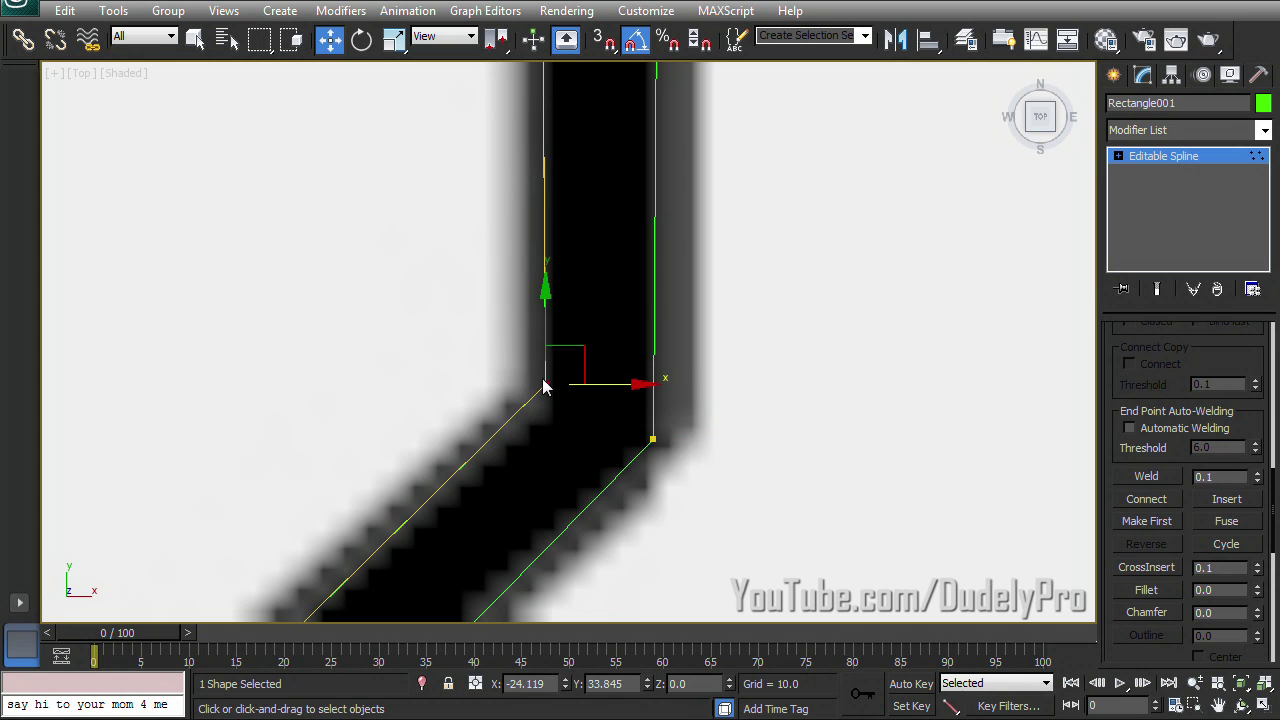
right_click(540, 370)
left_click(519, 268)
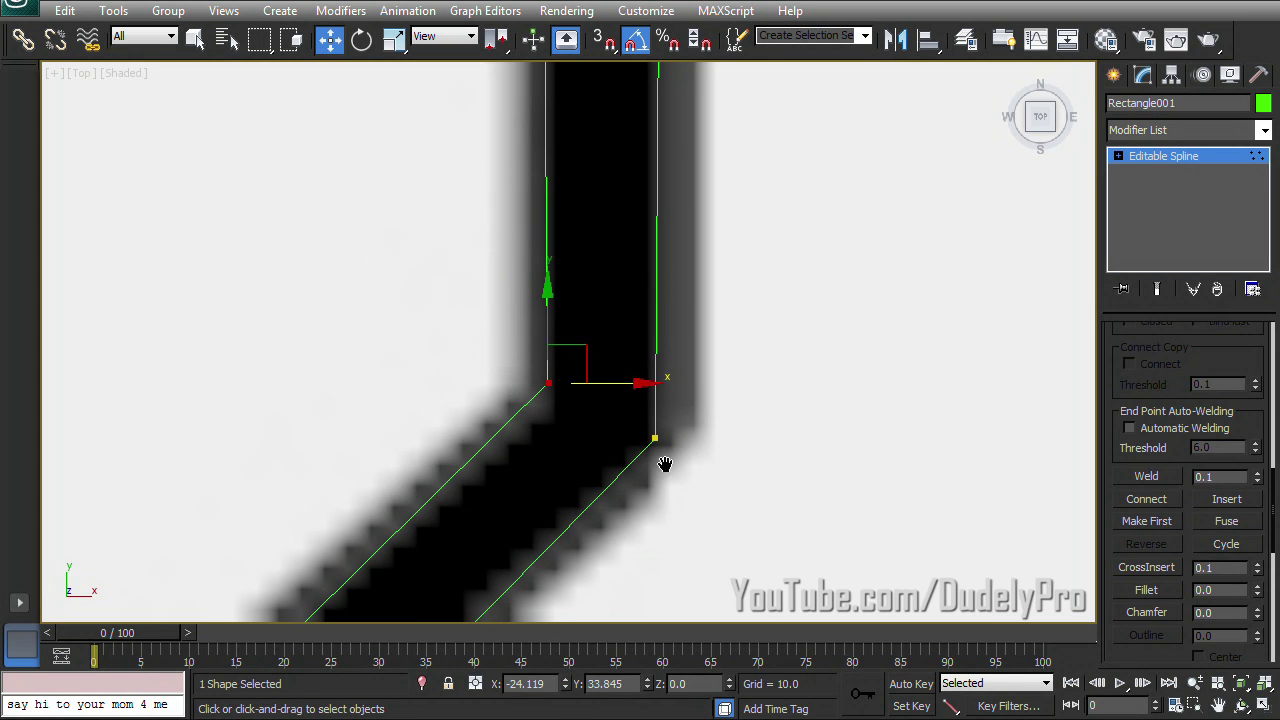
Step: Move the trace's two end vertices slightly up and left, off the ring pad's outer circle
scroll(713, 468, "down", 3)
scroll(713, 466, "down", 3)
middle_click_drag(713, 466, 800, 338)
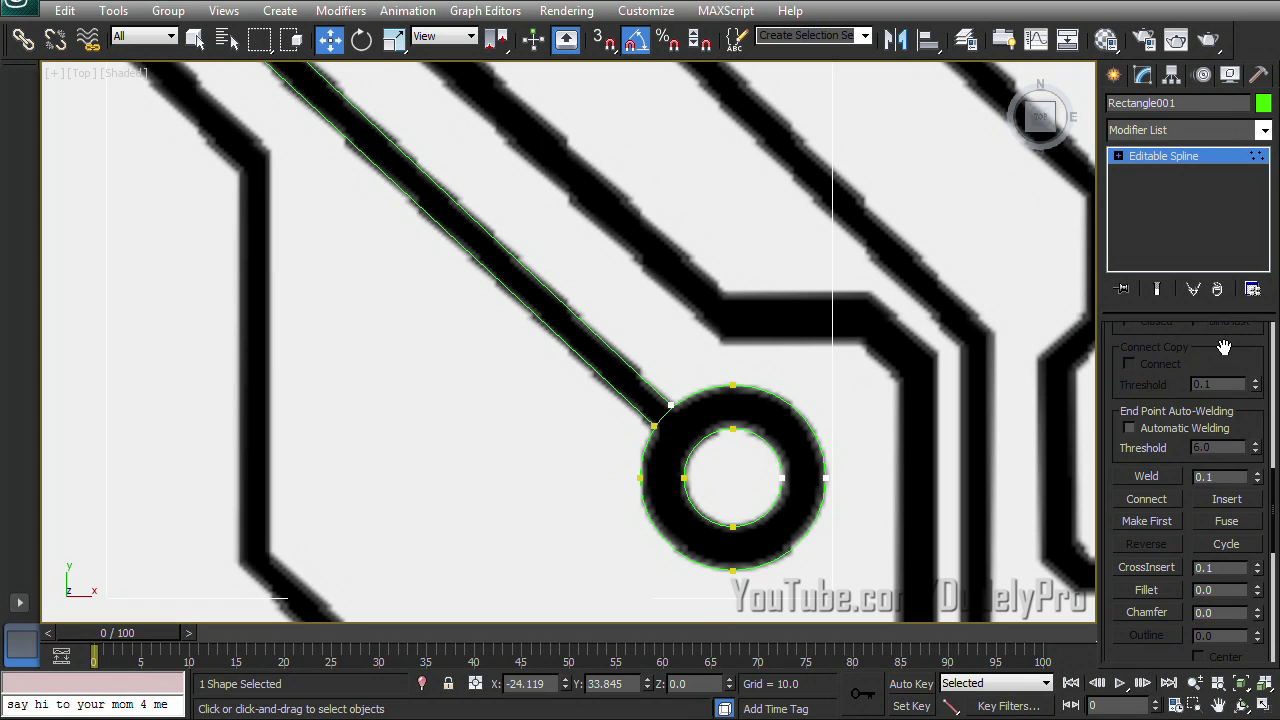
key("1")
left_click_drag(634, 391, 689, 455)
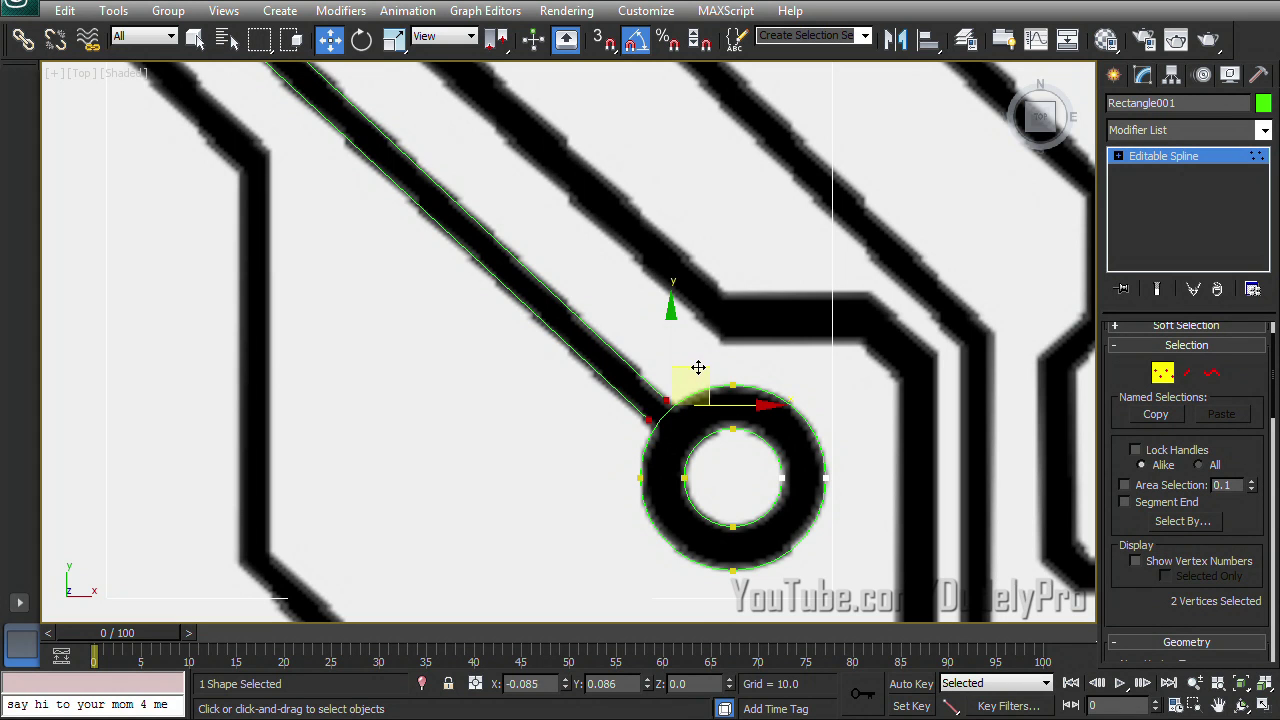
left_click_drag(698, 368, 695, 365)
scroll(814, 434, "up", 2)
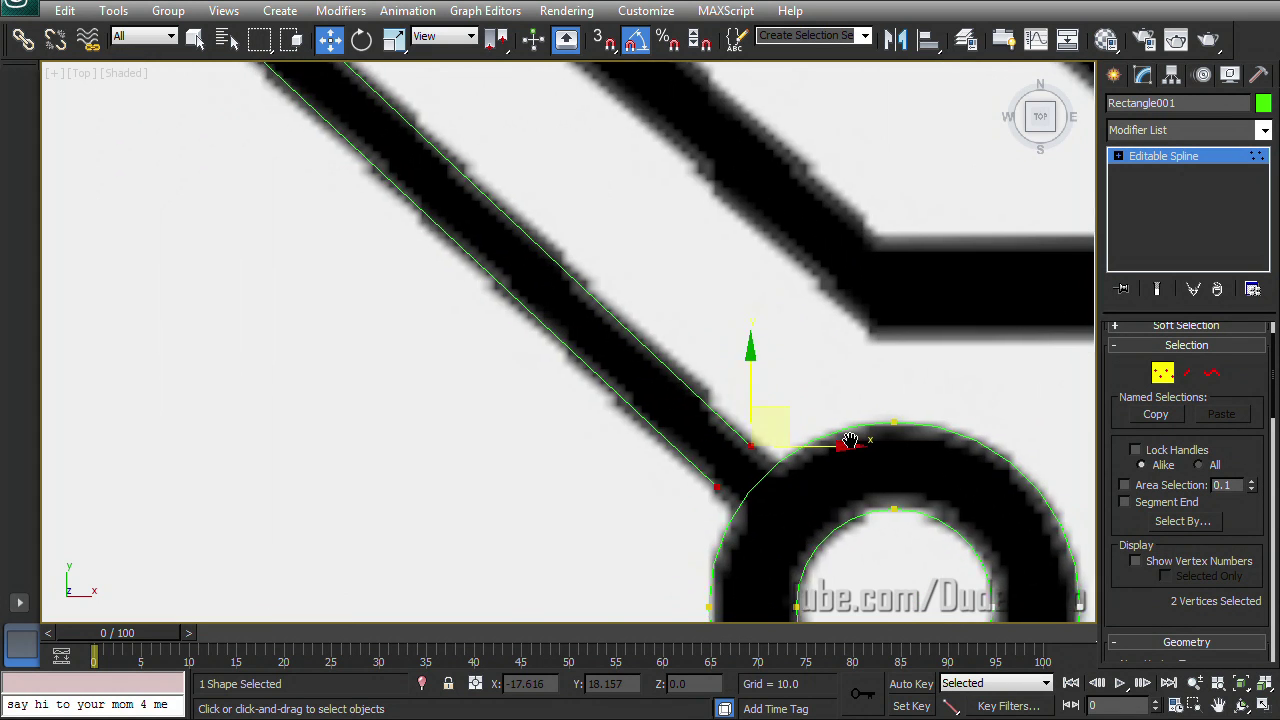
middle_click_drag(914, 438, 680, 290)
Step: Refine the ring pad's outer circle with two new vertices where the trace's two edges meet it
scroll(1235, 455, "down", 5)
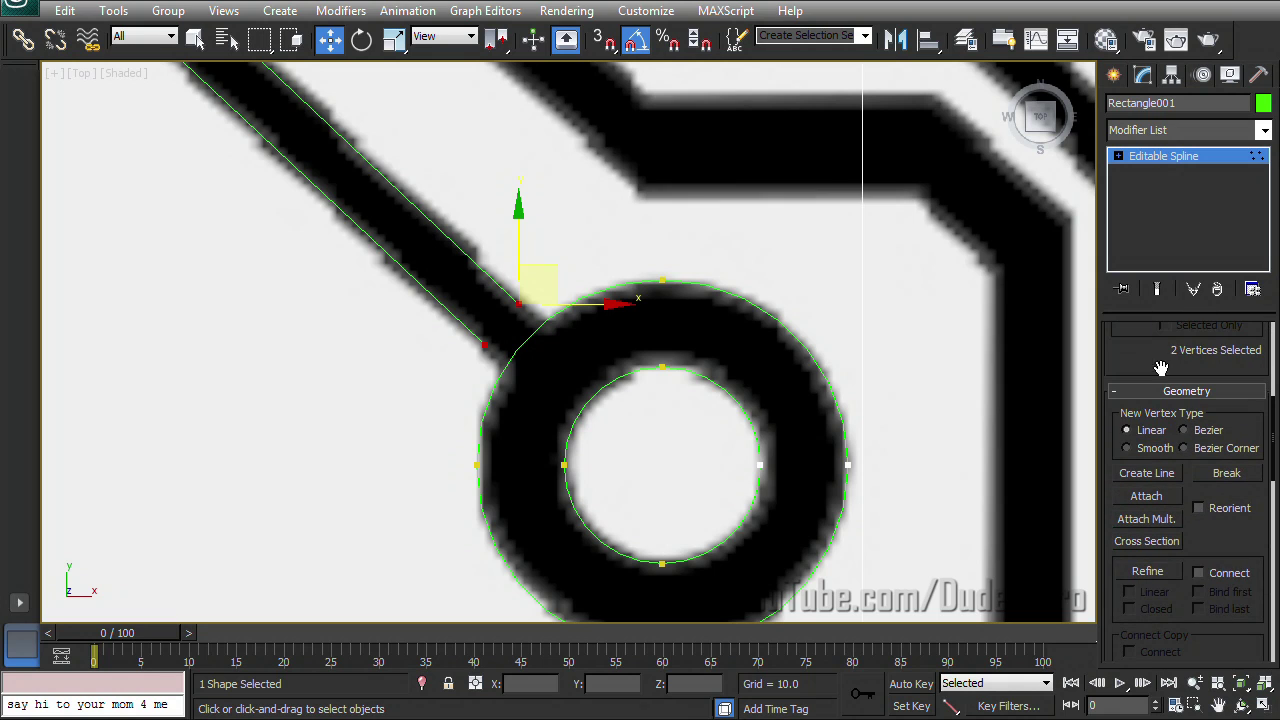
left_click(1163, 575)
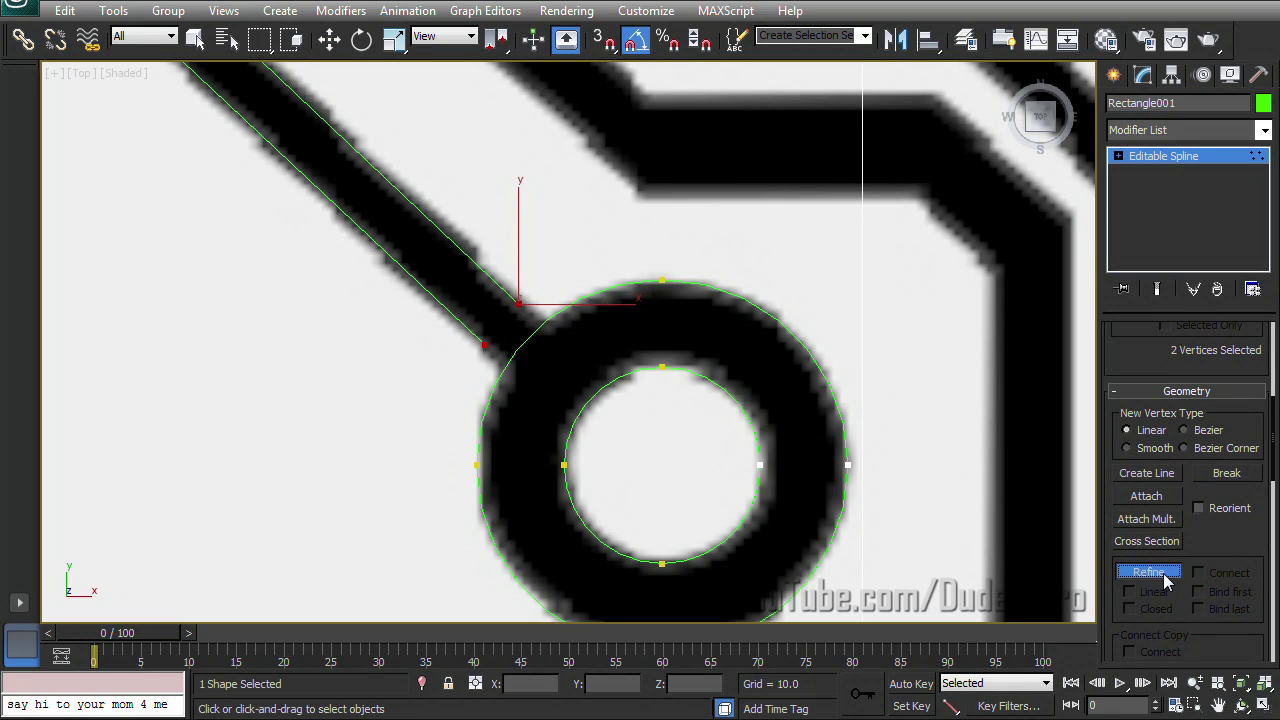
left_click(542, 322)
key("w")
scroll(1143, 357, "up", 5)
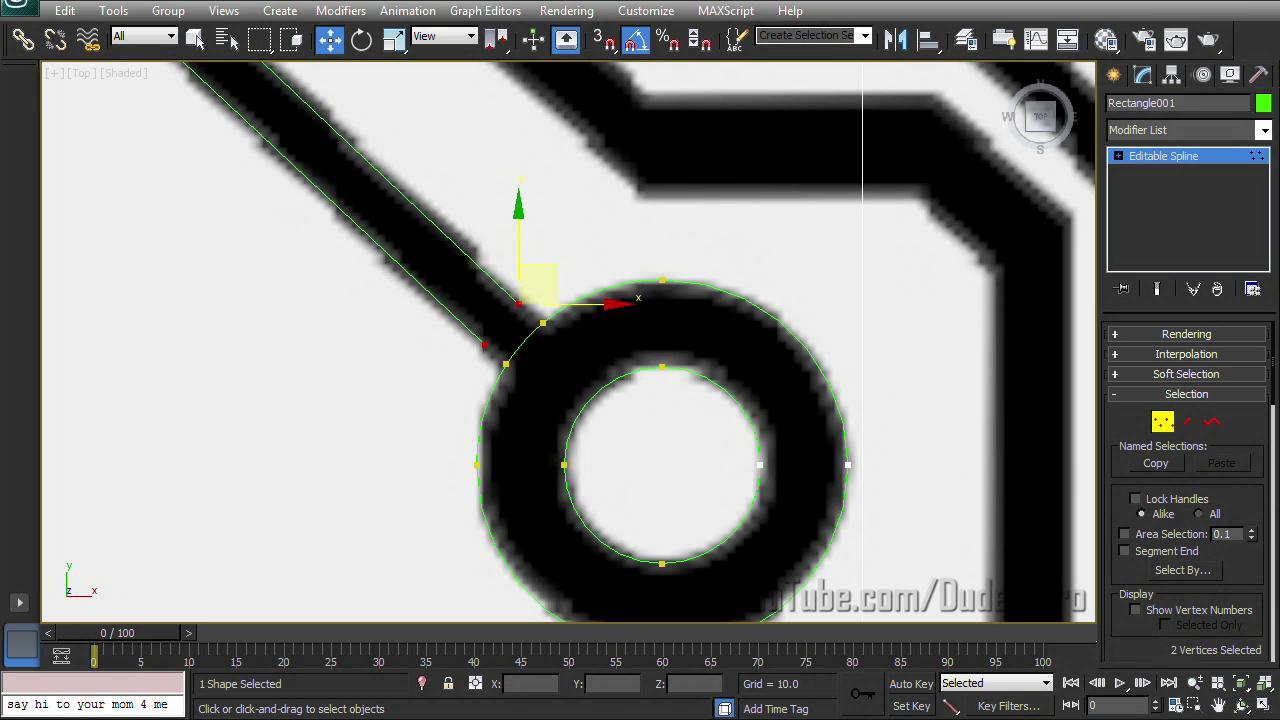
Step: Delete the short arc segment of the ring's outer circle between the two added vertices
left_click(1187, 422)
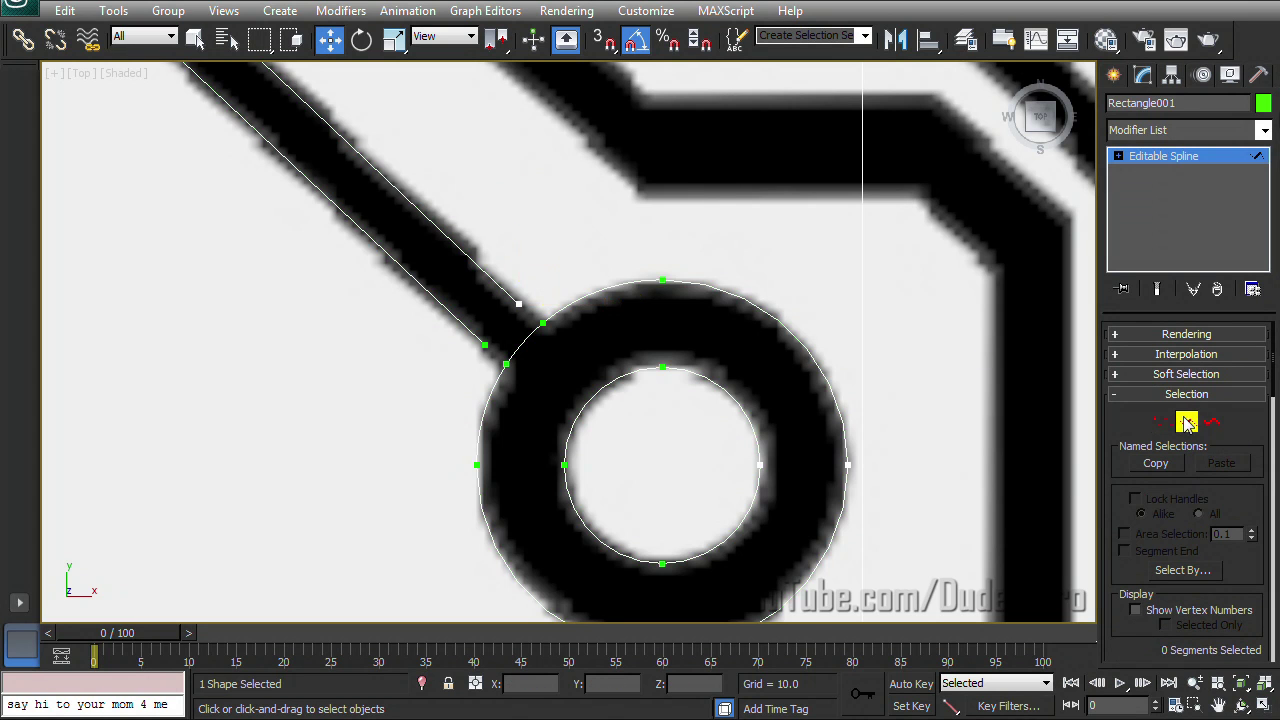
left_click(527, 338)
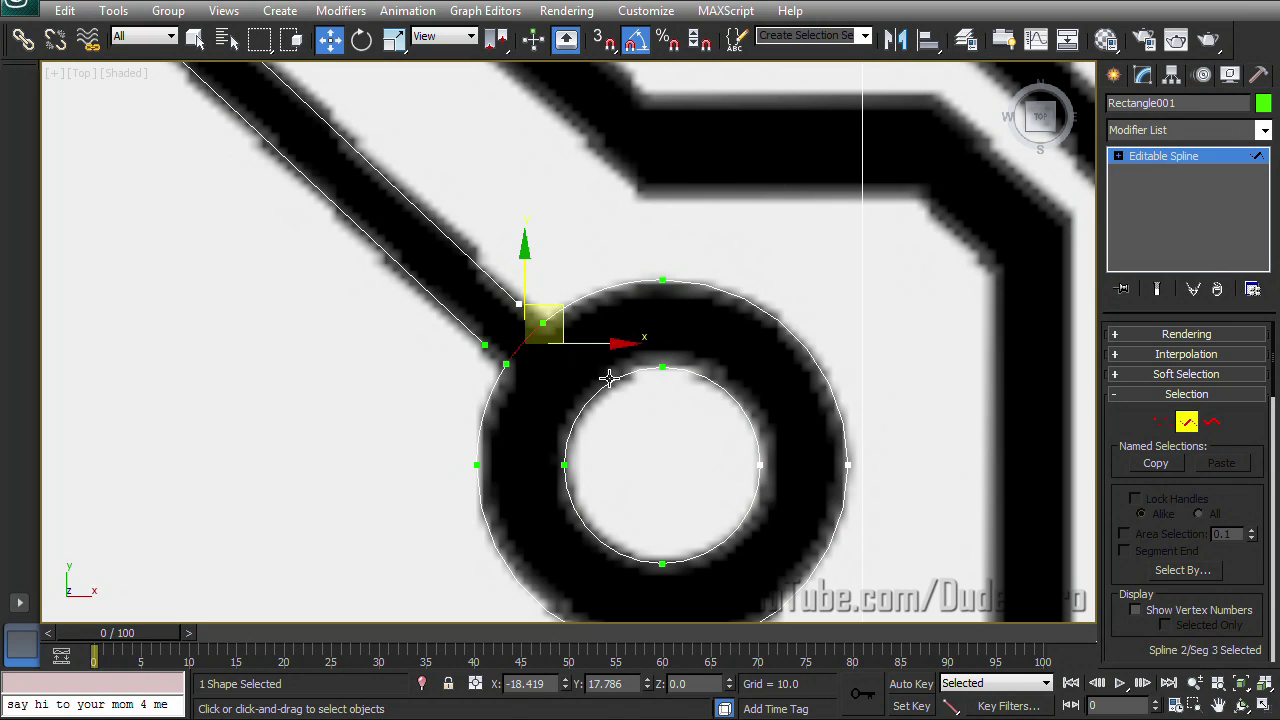
key("Delete")
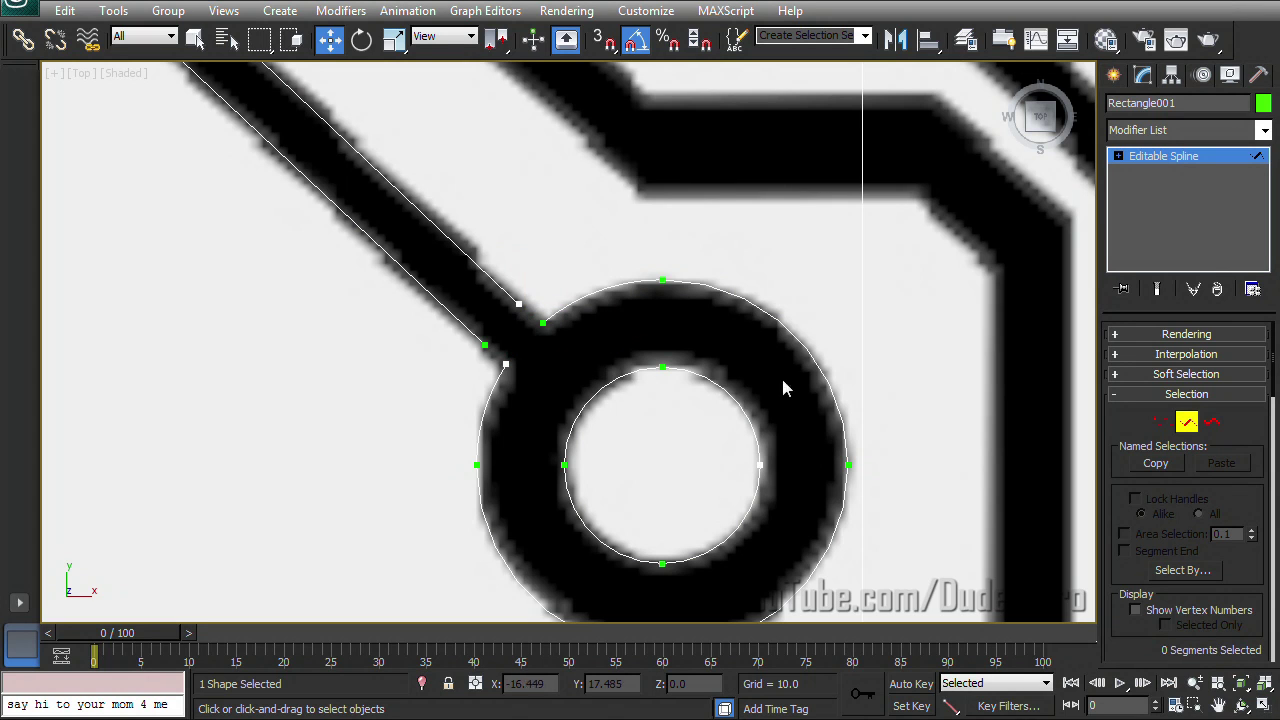
Step: Move the trace's two end vertices onto the open ends of the ring's outer circle and weld the overlapping vertices at both corners
left_click(1162, 422)
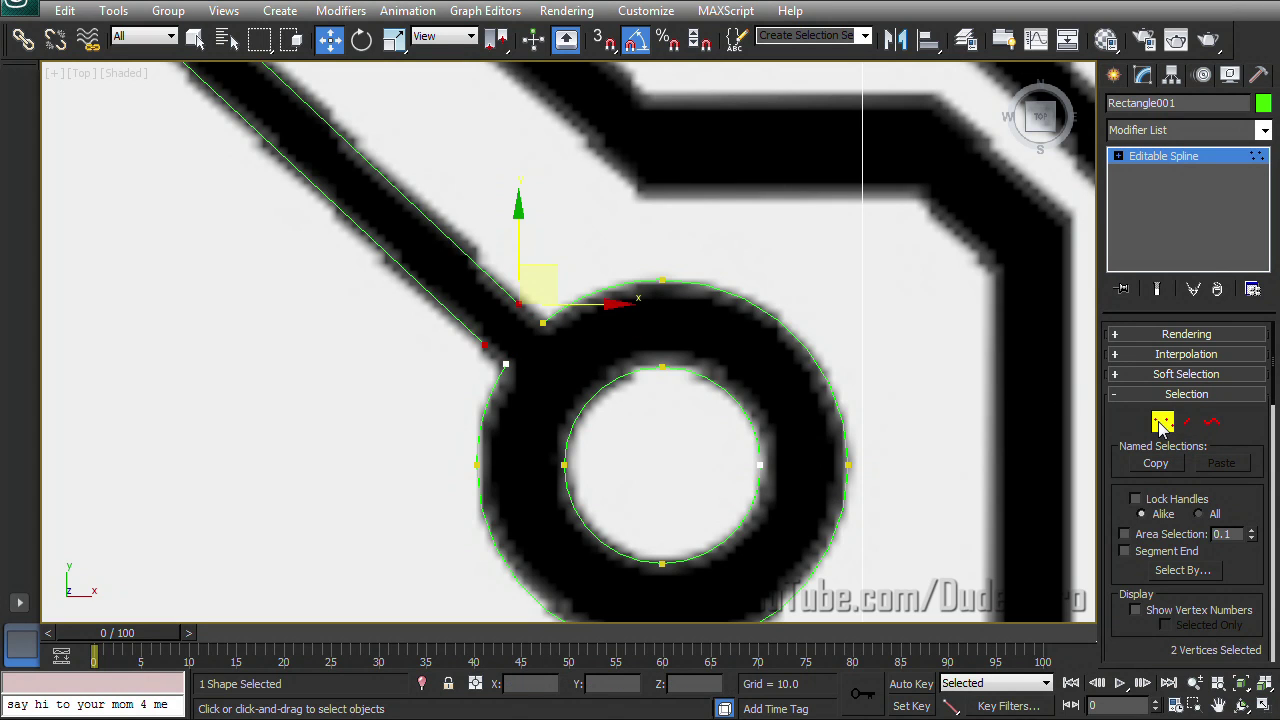
left_click_drag(540, 284, 572, 318)
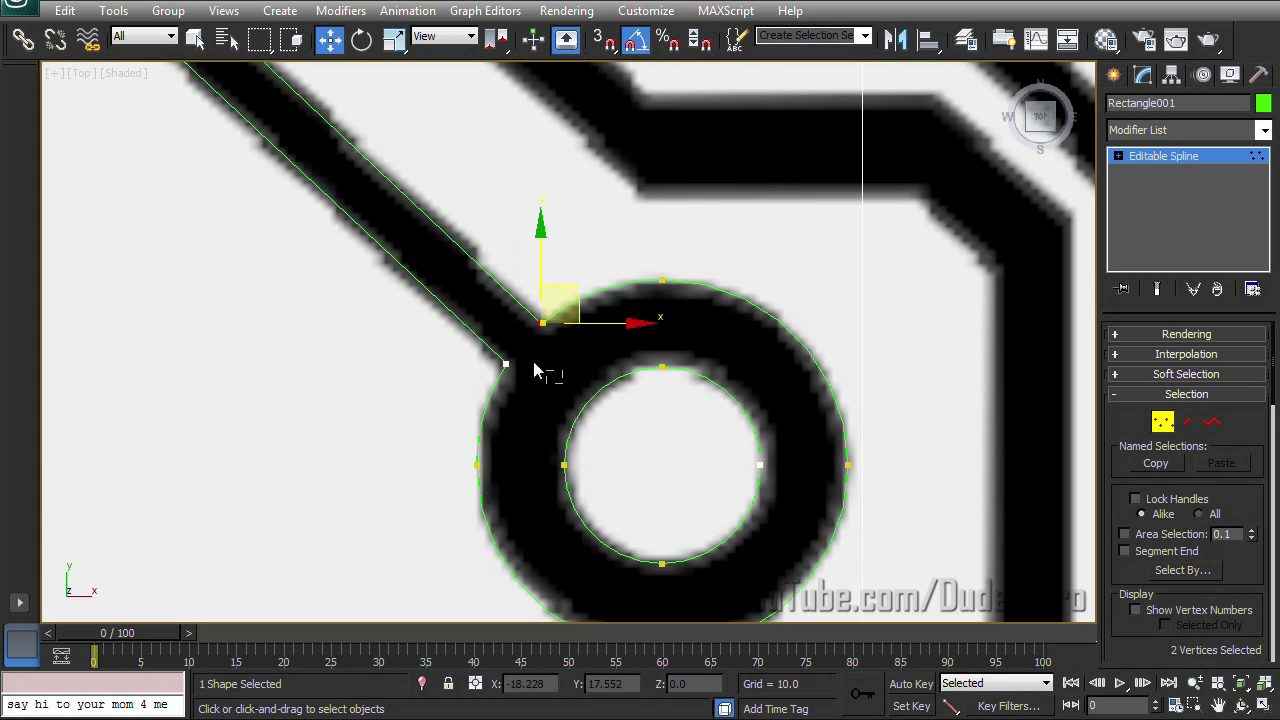
left_click_drag(534, 364, 450, 275)
left_click_drag(1251, 577, 890, 112)
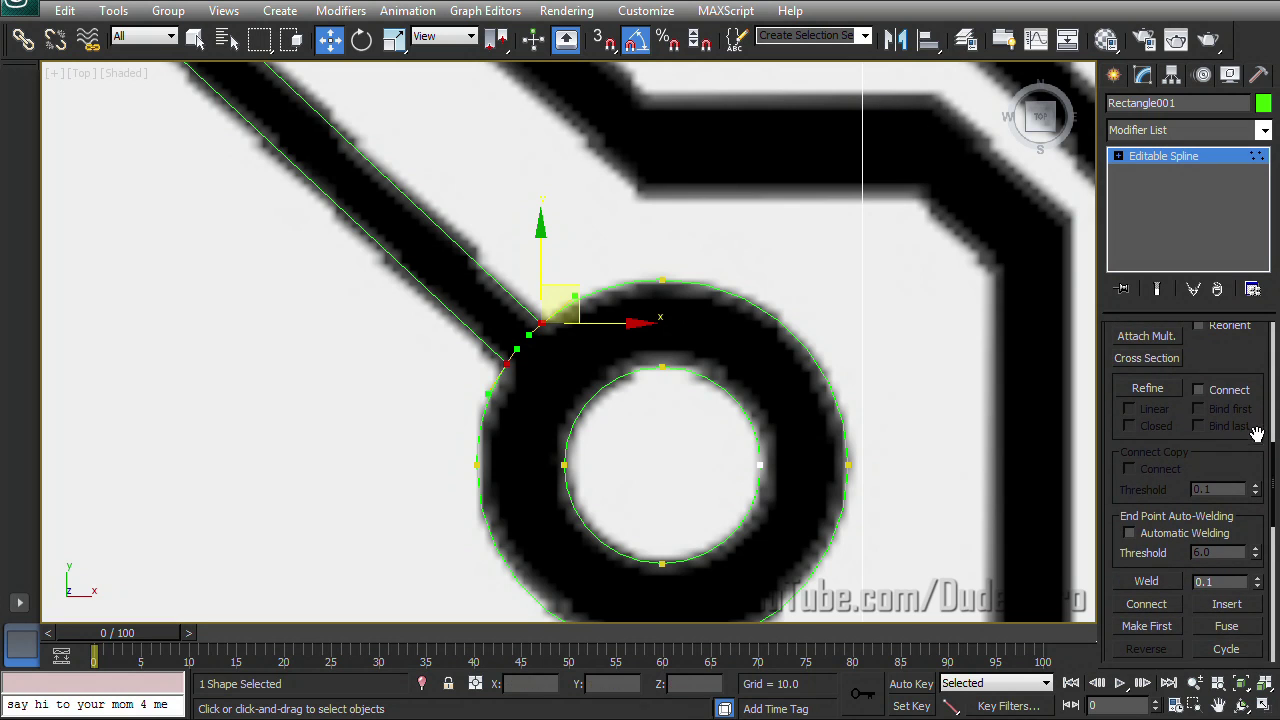
left_click_drag(1229, 458, 1163, 272)
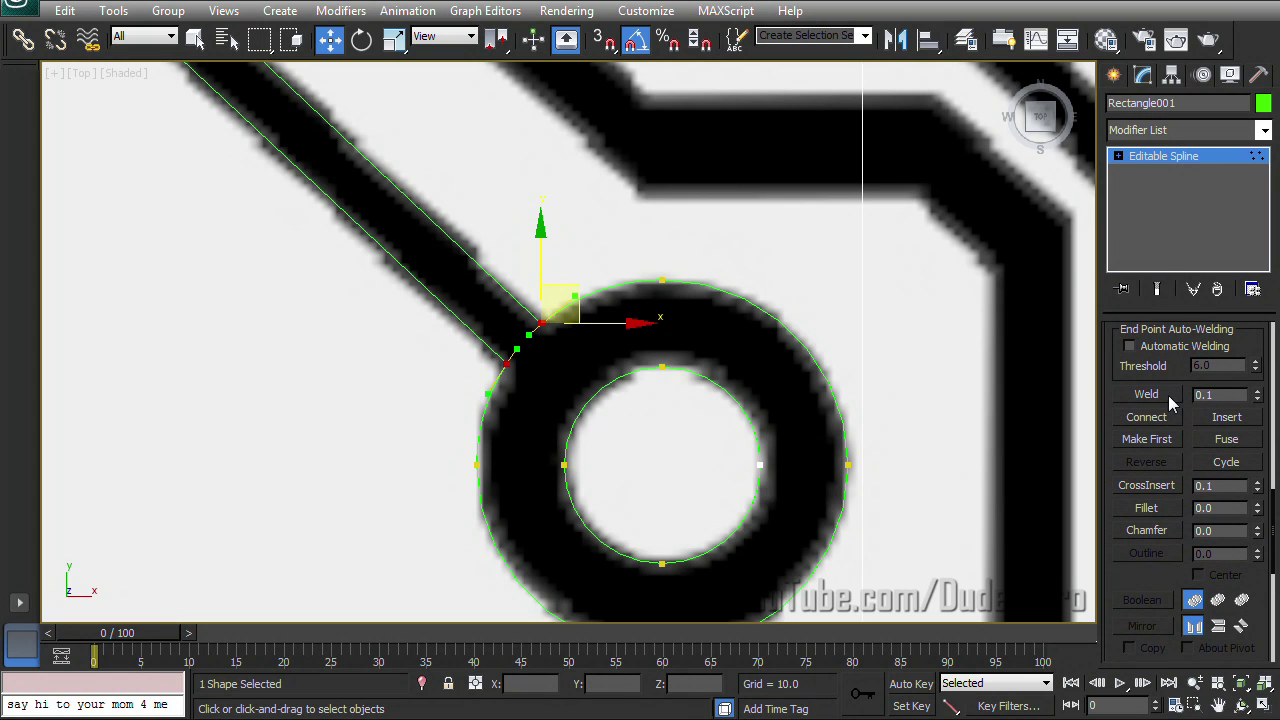
left_click(1165, 393)
left_click(541, 322)
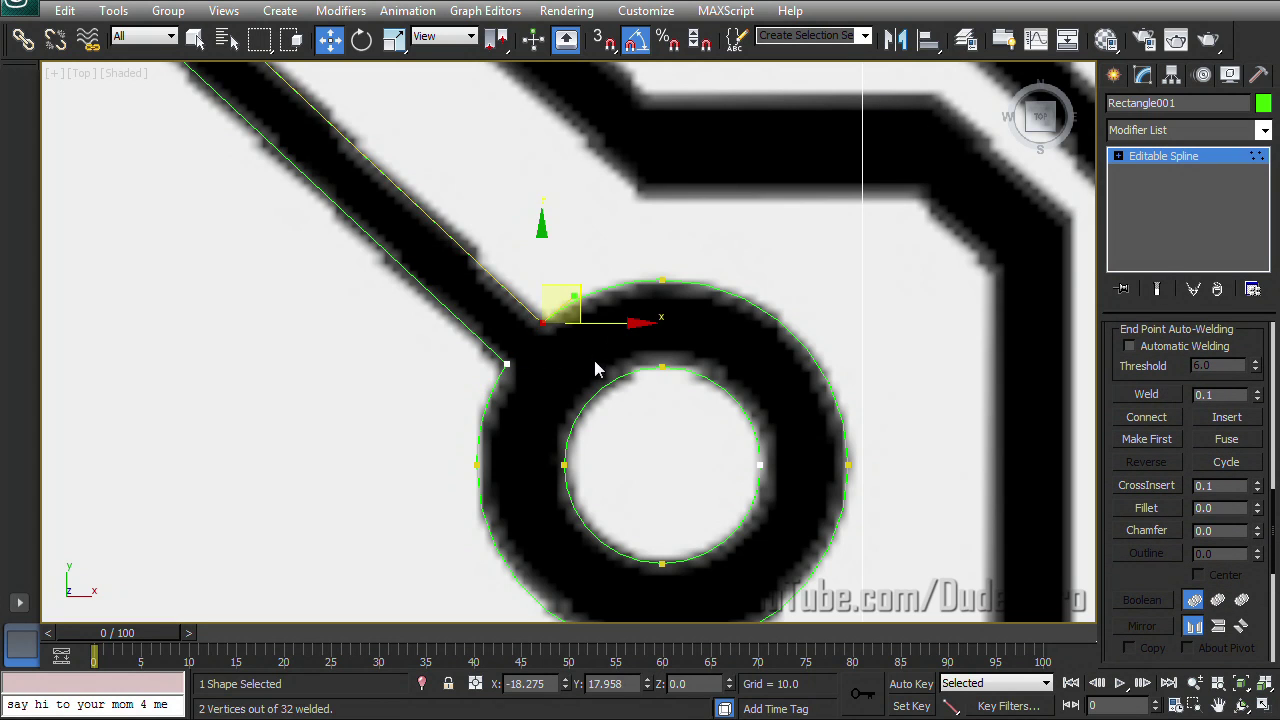
left_click(506, 363)
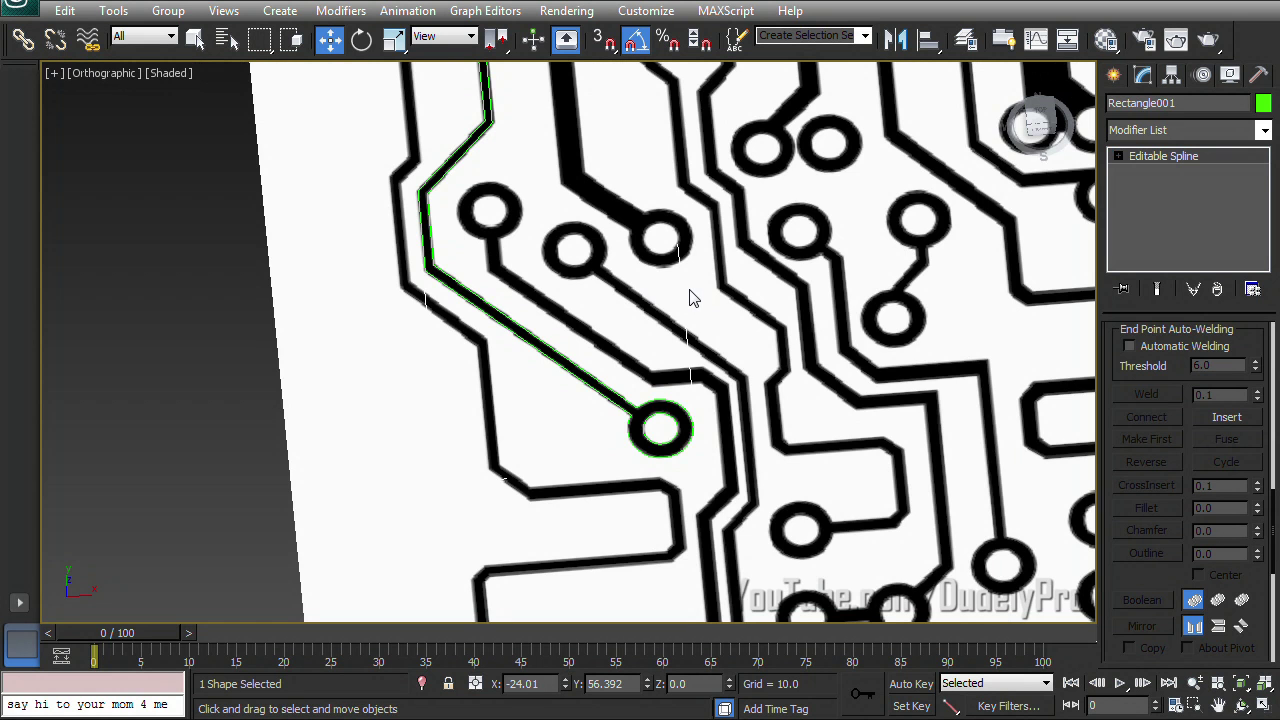
Step: Try a 0.5 Extrude modifier on the joined outline, inspect it in the perspective view, and remove the modifier
scroll(695, 305, "down", 4)
key("p")
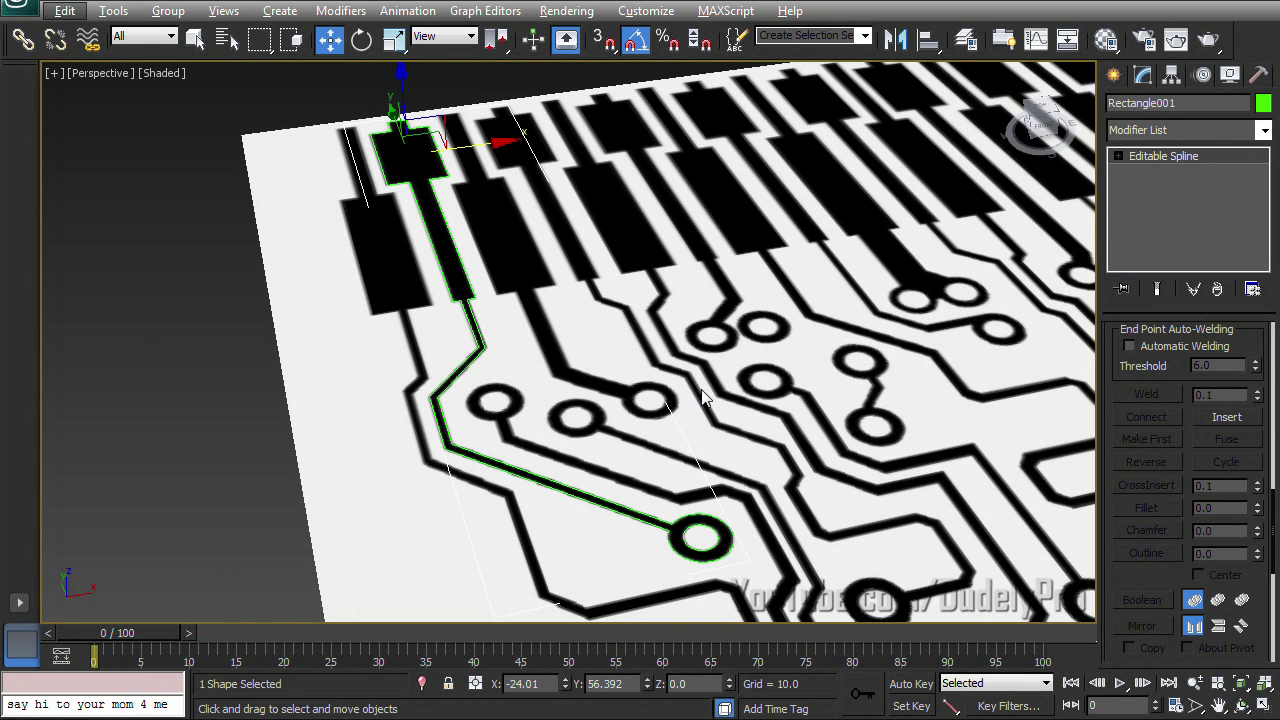
left_click(1264, 133)
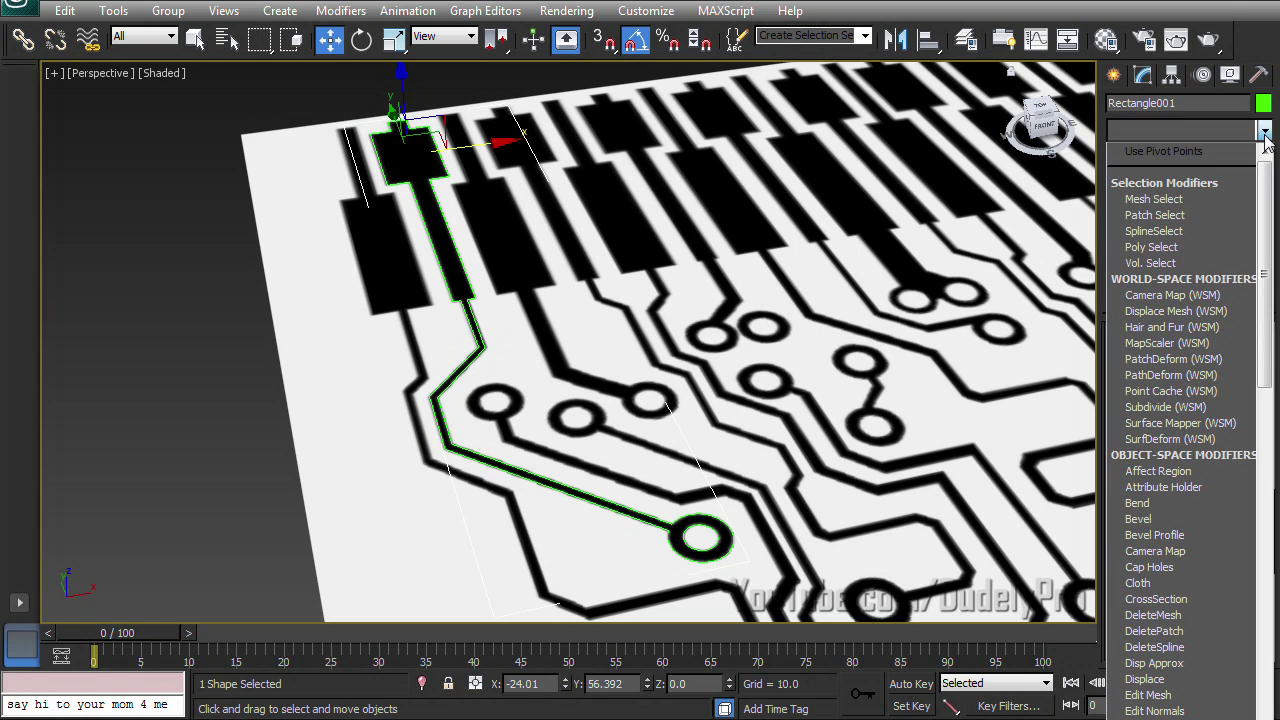
type("ex")
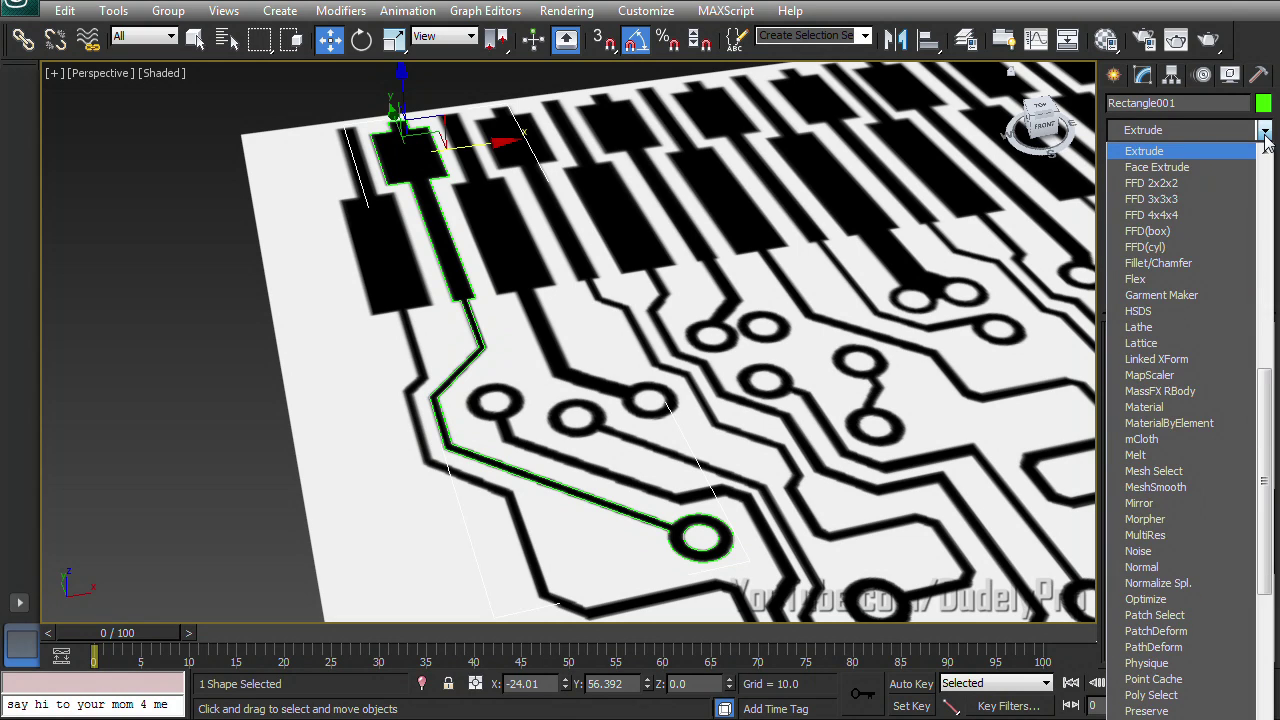
key("Return")
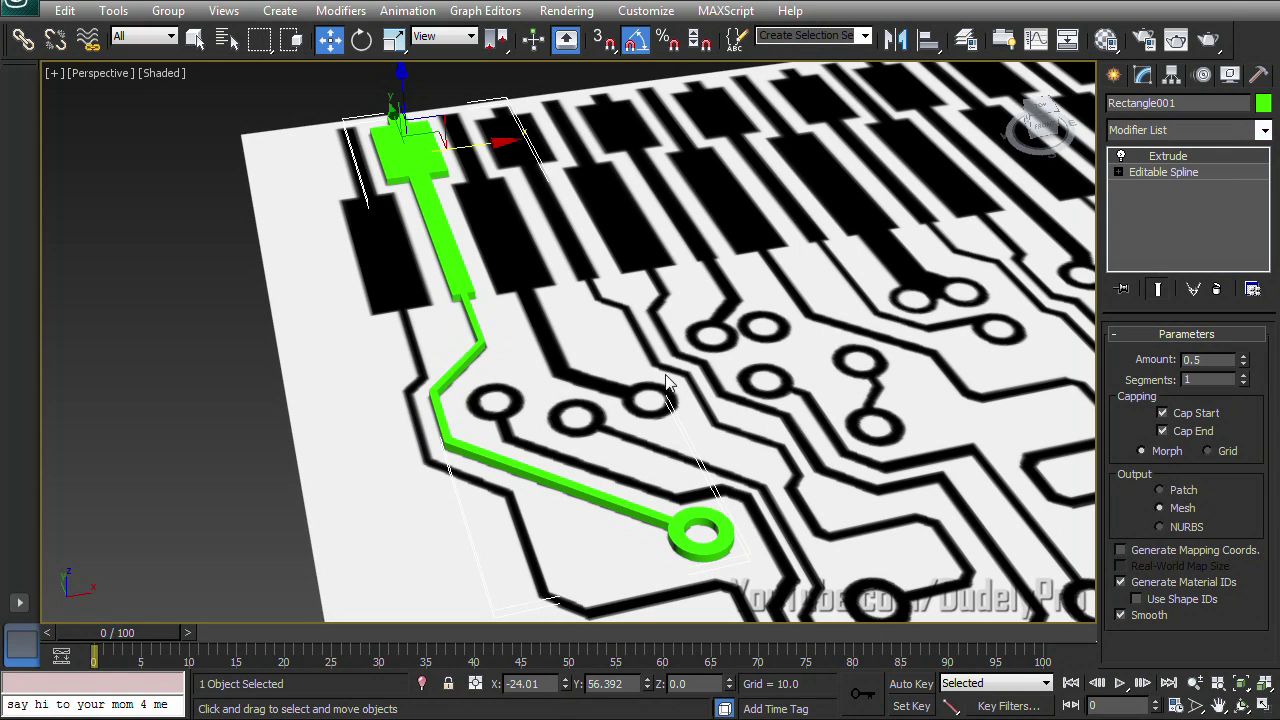
middle_click_drag(666, 386, 704, 344, "alt")
scroll(698, 357, "up", 3)
left_click(1216, 289)
Step: Apply a Bevel modifier to the outline with a Level 1 height of 0.5 and enable Level 2
left_click(1264, 130)
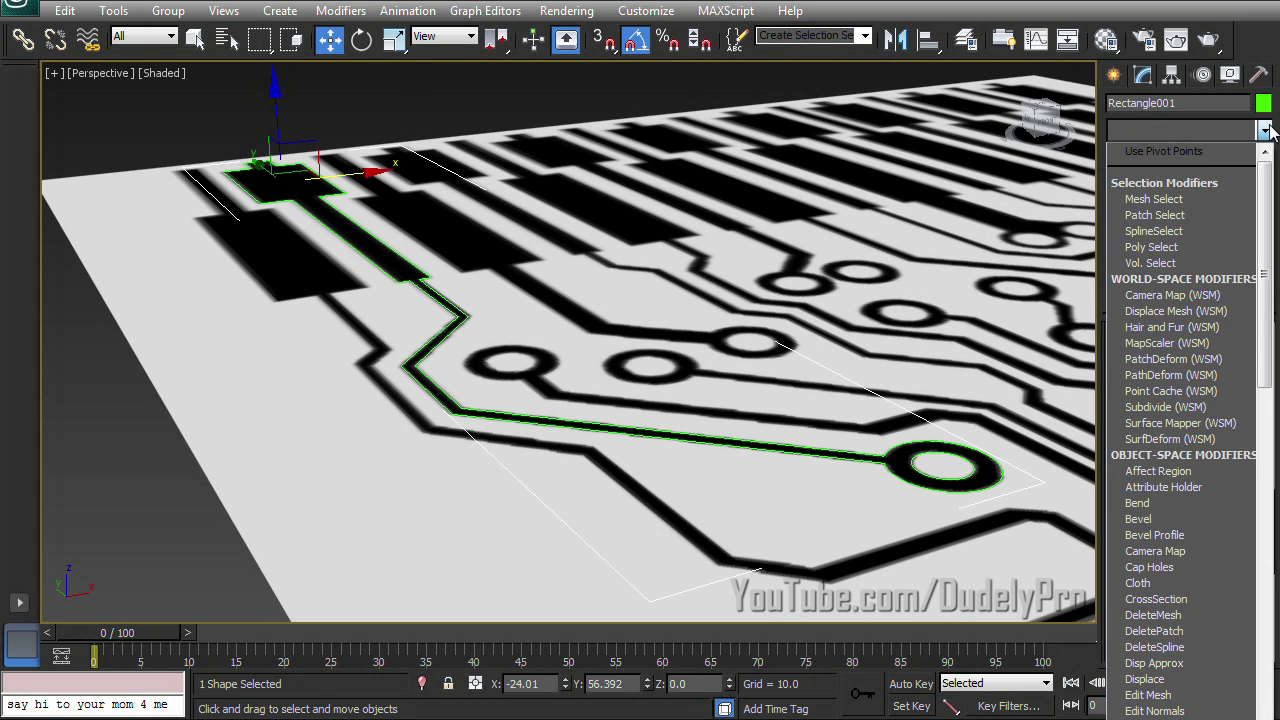
type("bb")
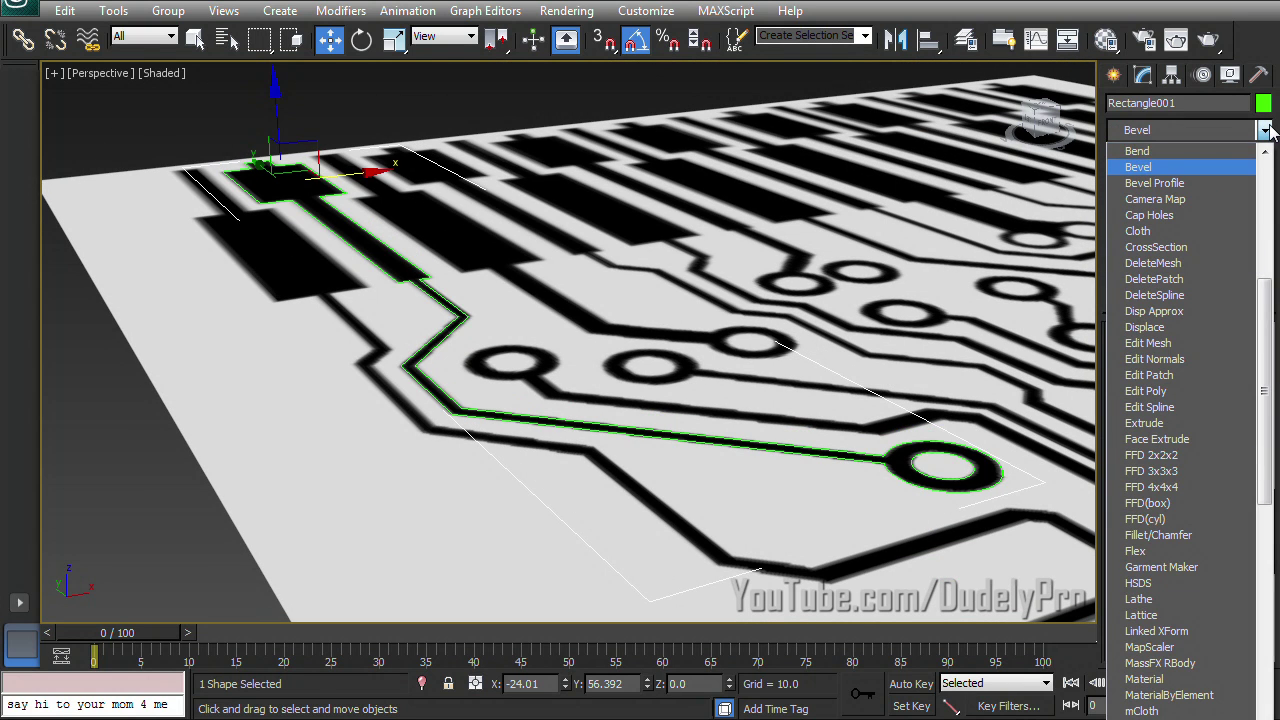
key("Return")
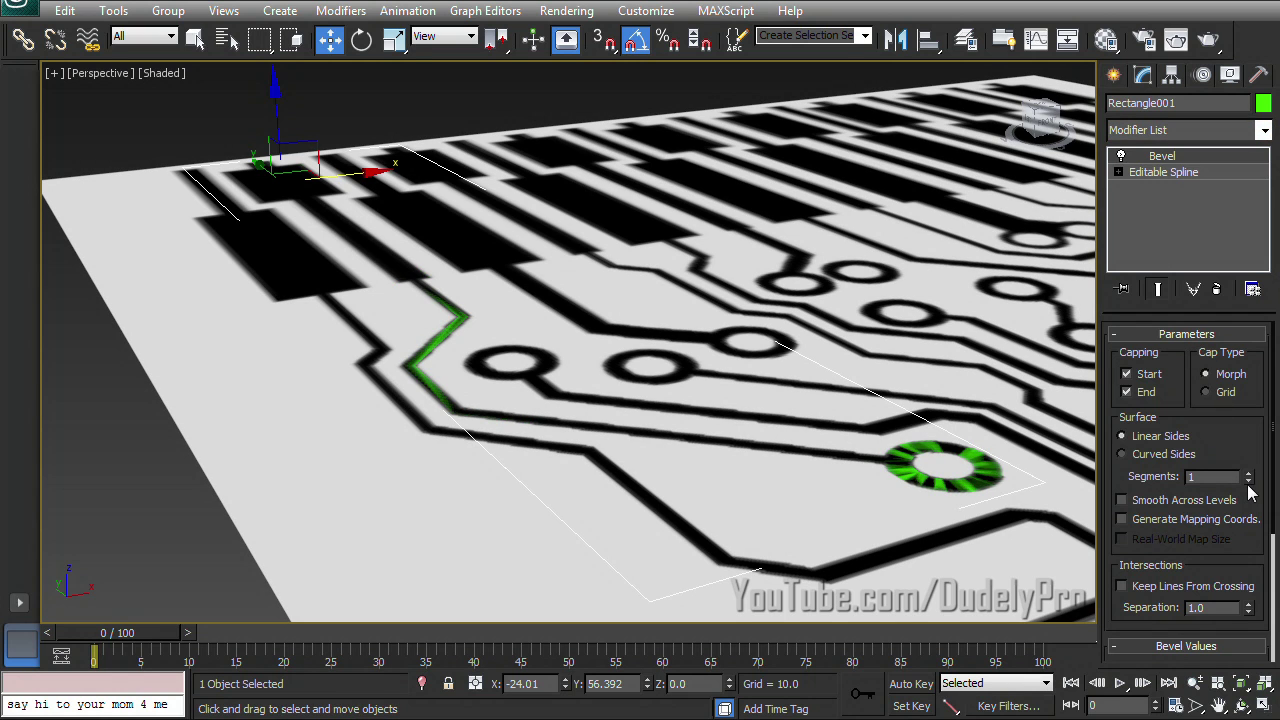
scroll(1255, 485, "down", 3)
left_click_drag(1257, 510, 1257, 510)
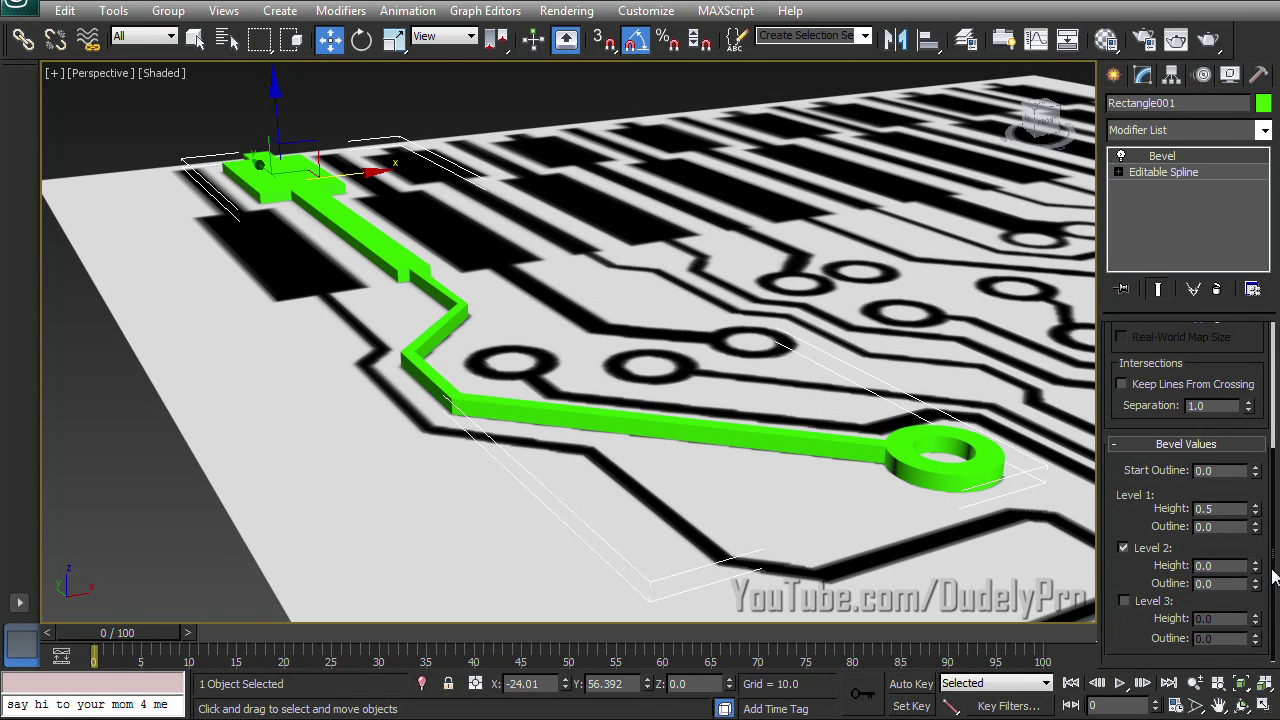
Step: Set the Bevel's Level 2 height to 0.1 and its outline to -0.1
left_click_drag(1256, 565, 1258, 592)
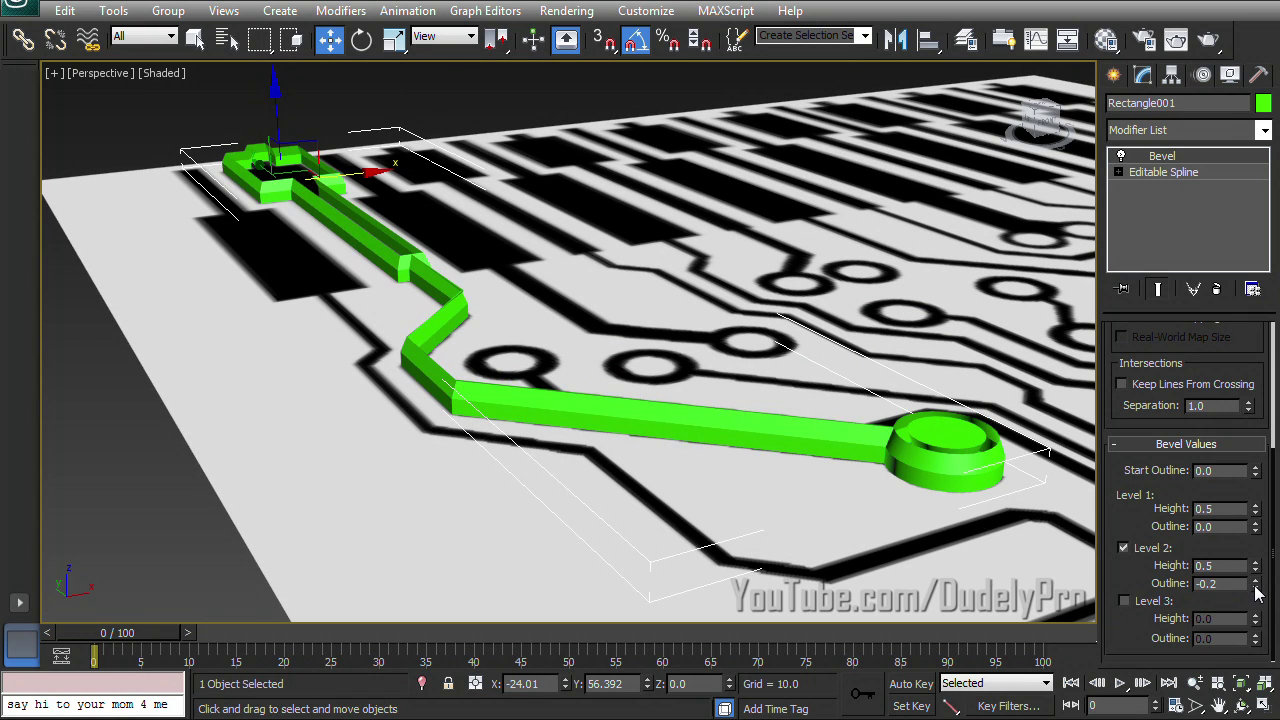
key("Return")
type("-0.1")
key("Return")
middle_click_drag(806, 472, 800, 453, "alt")
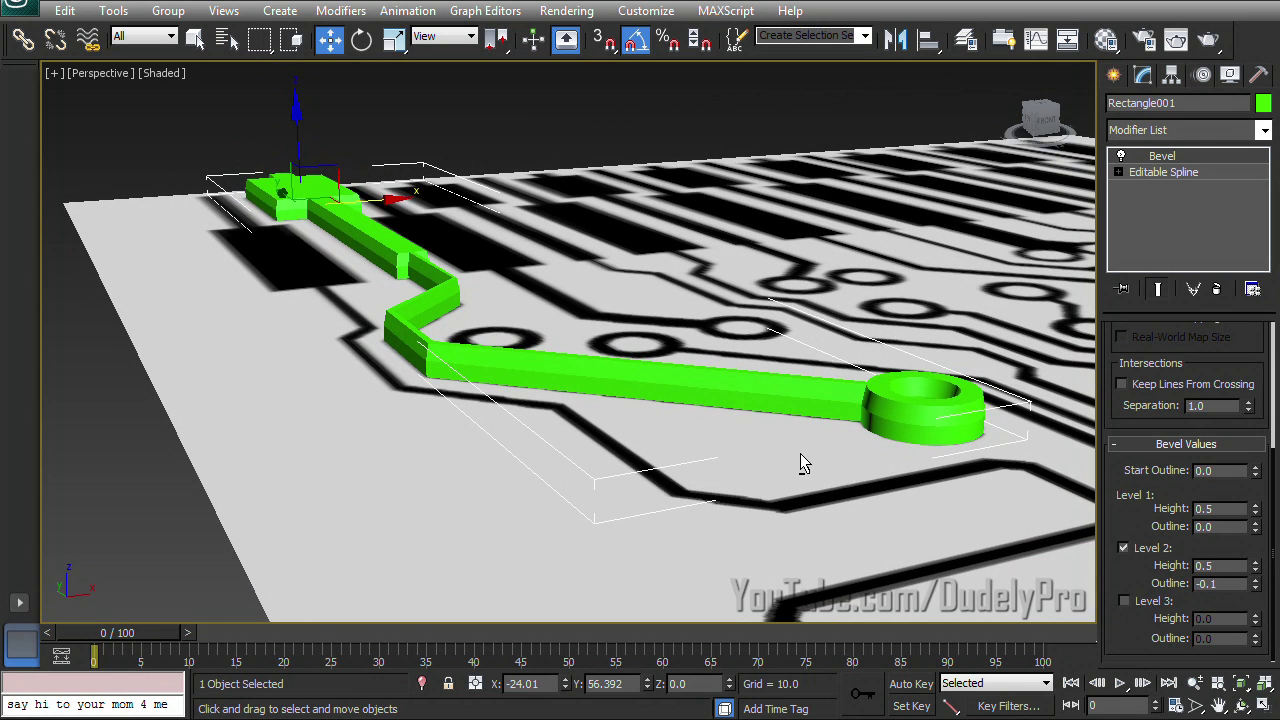
left_click_drag(1223, 568, 1048, 588)
type("0.1")
key("Return")
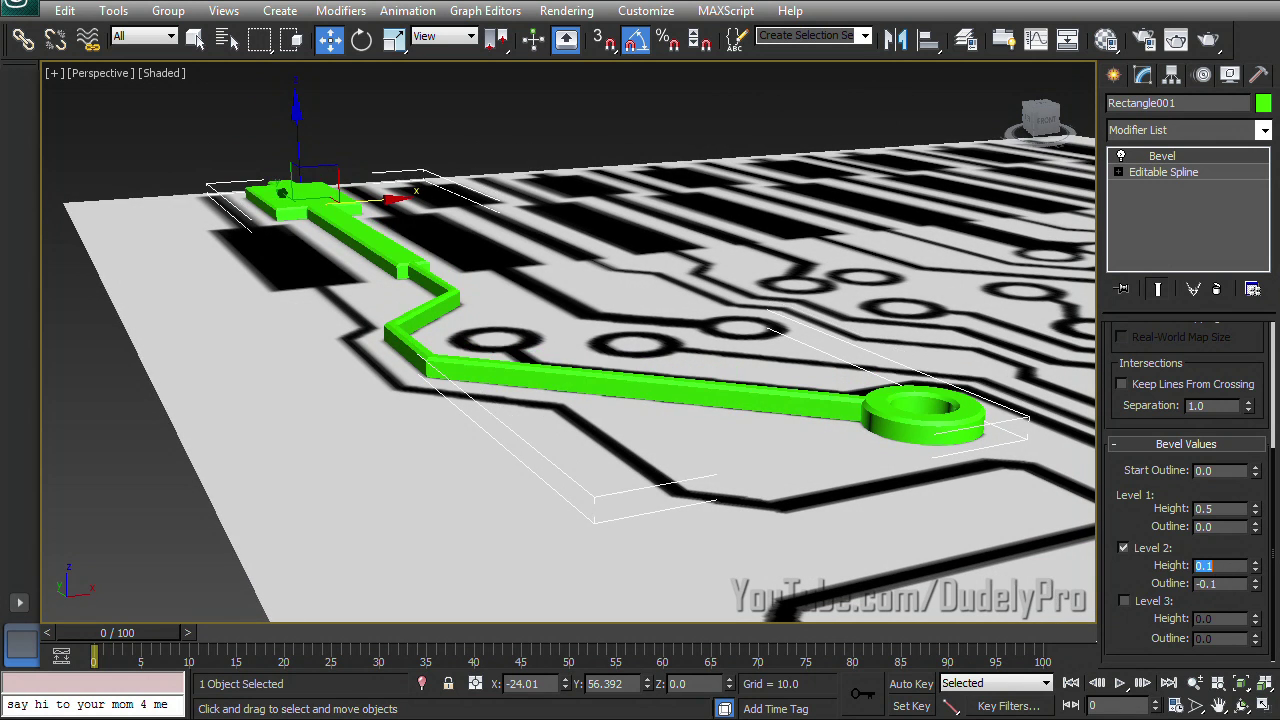
Step: Render the perspective view to check the beveled trace, and close the rendered frame
scroll(989, 532, "up", 5)
scroll(811, 510, "down", 7)
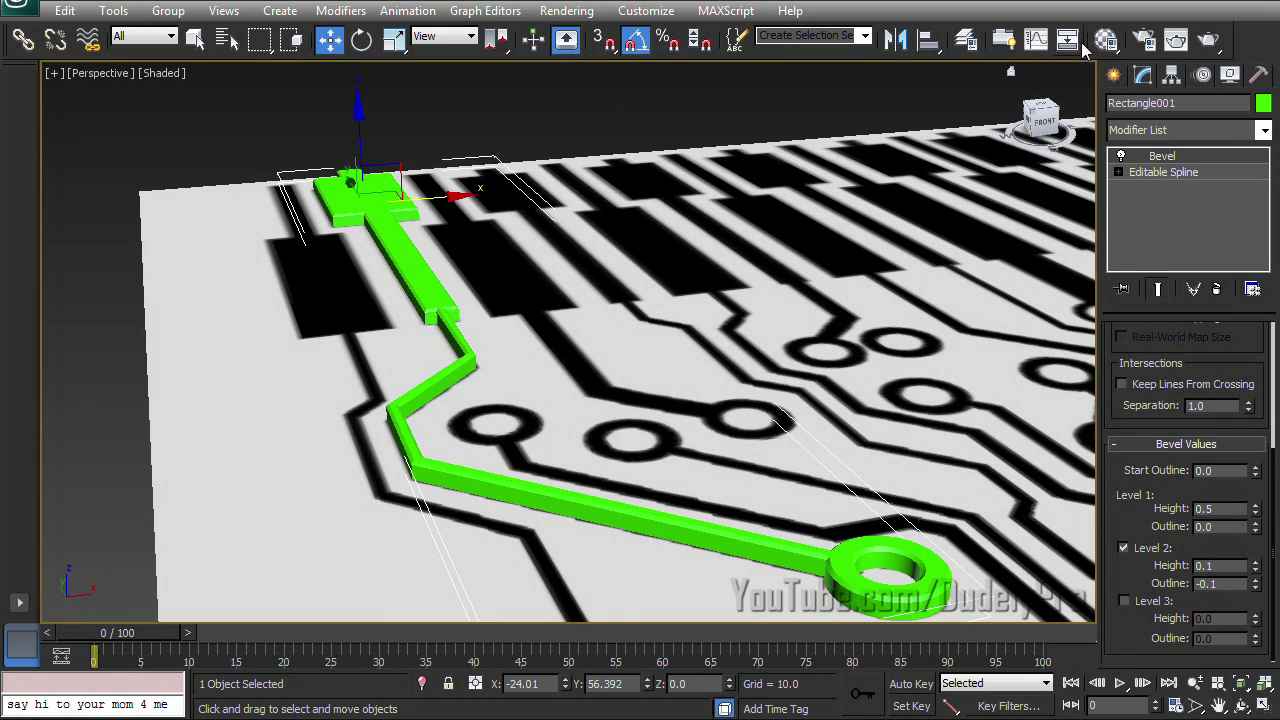
left_click(1176, 39)
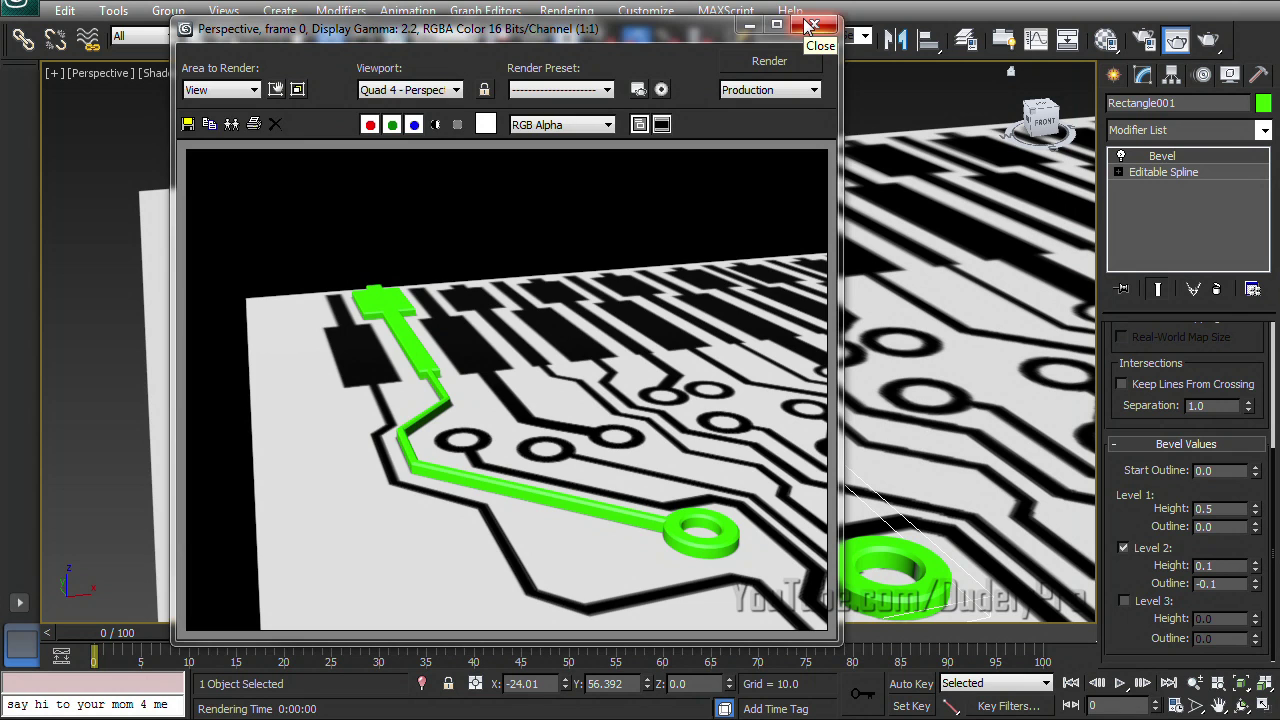
left_click(810, 25)
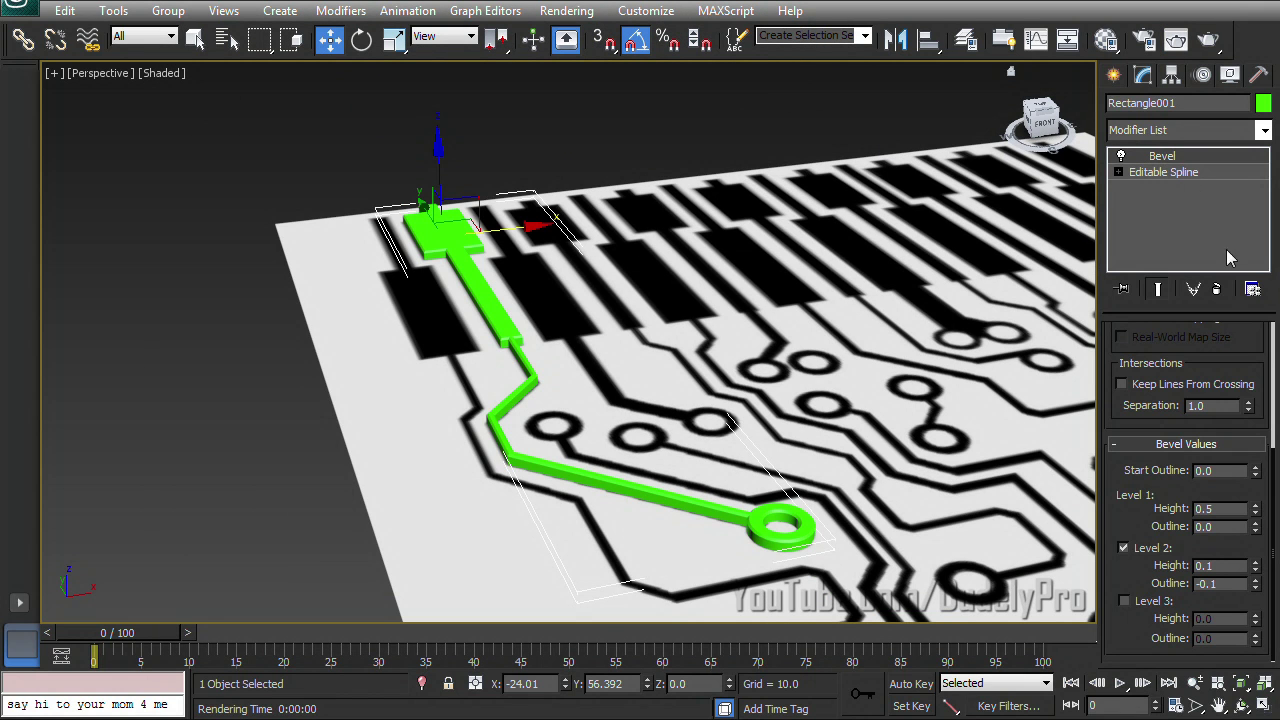
Step: Remove the Bevel modifier and return the editable spline from vertex editing to whole-object level
left_click(1217, 289)
left_click(1159, 158)
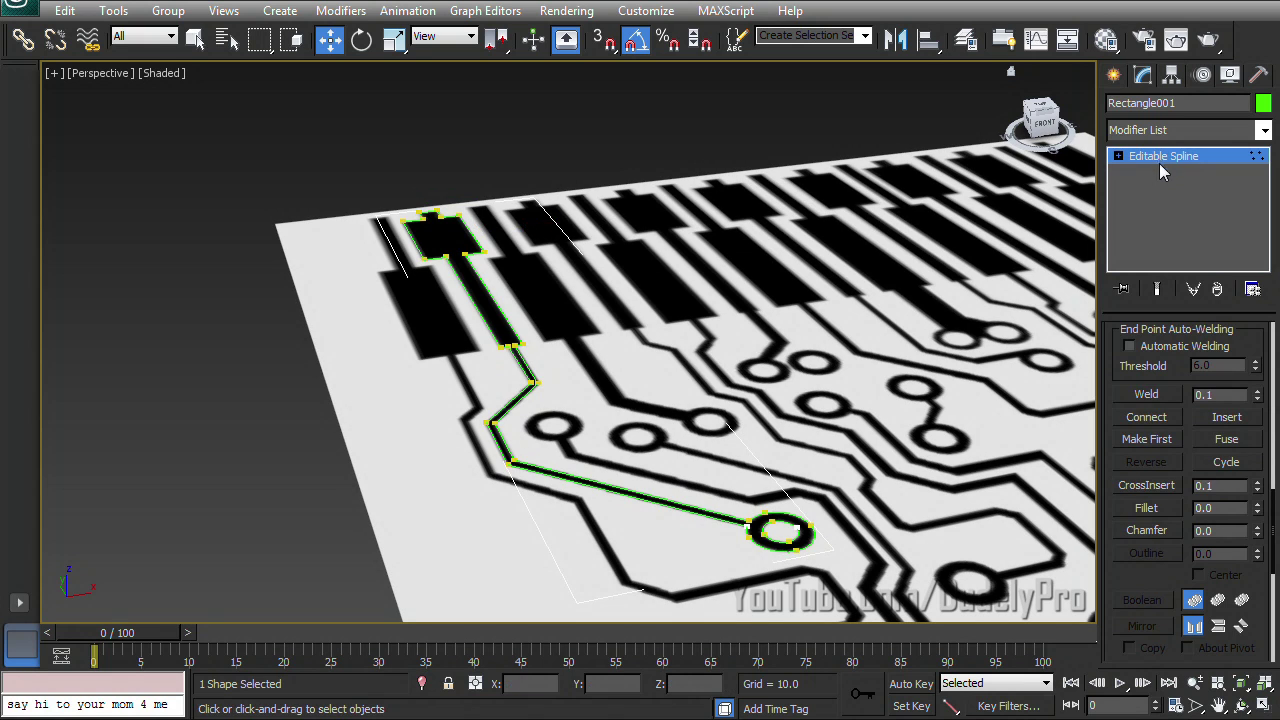
scroll(1237, 345, "up", 8)
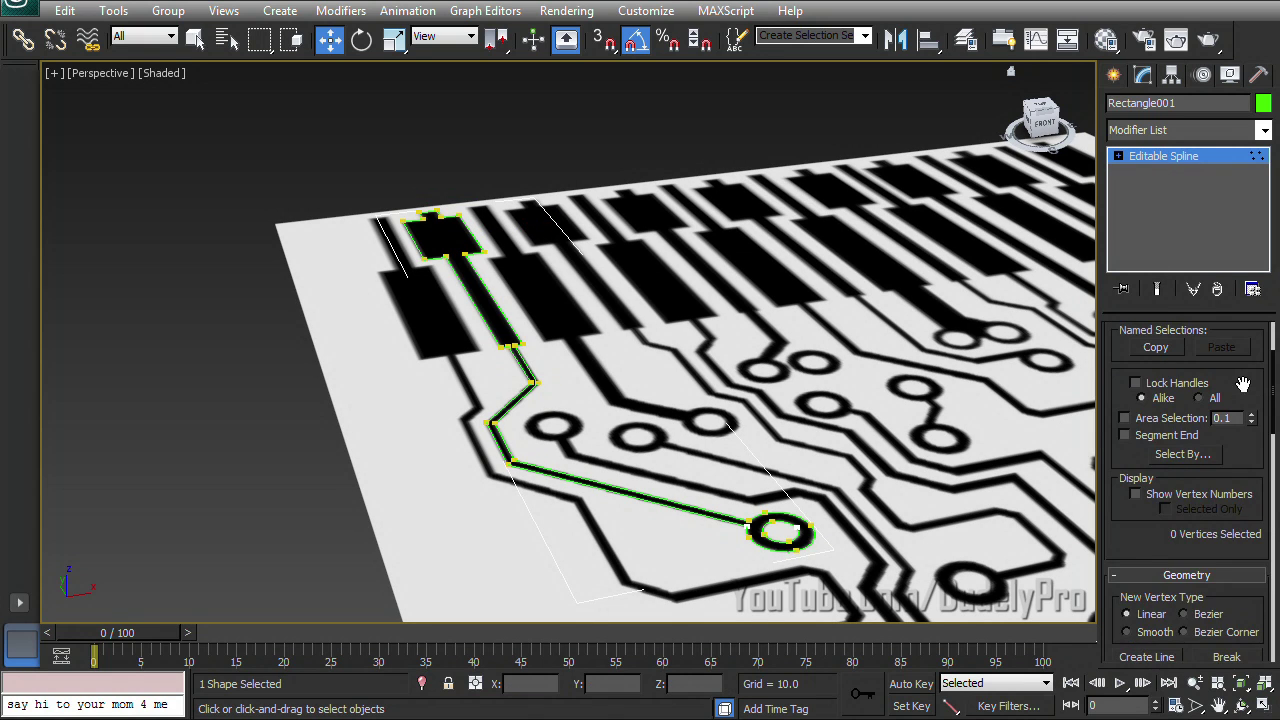
scroll(1243, 385, "up", 3)
left_click(1162, 423)
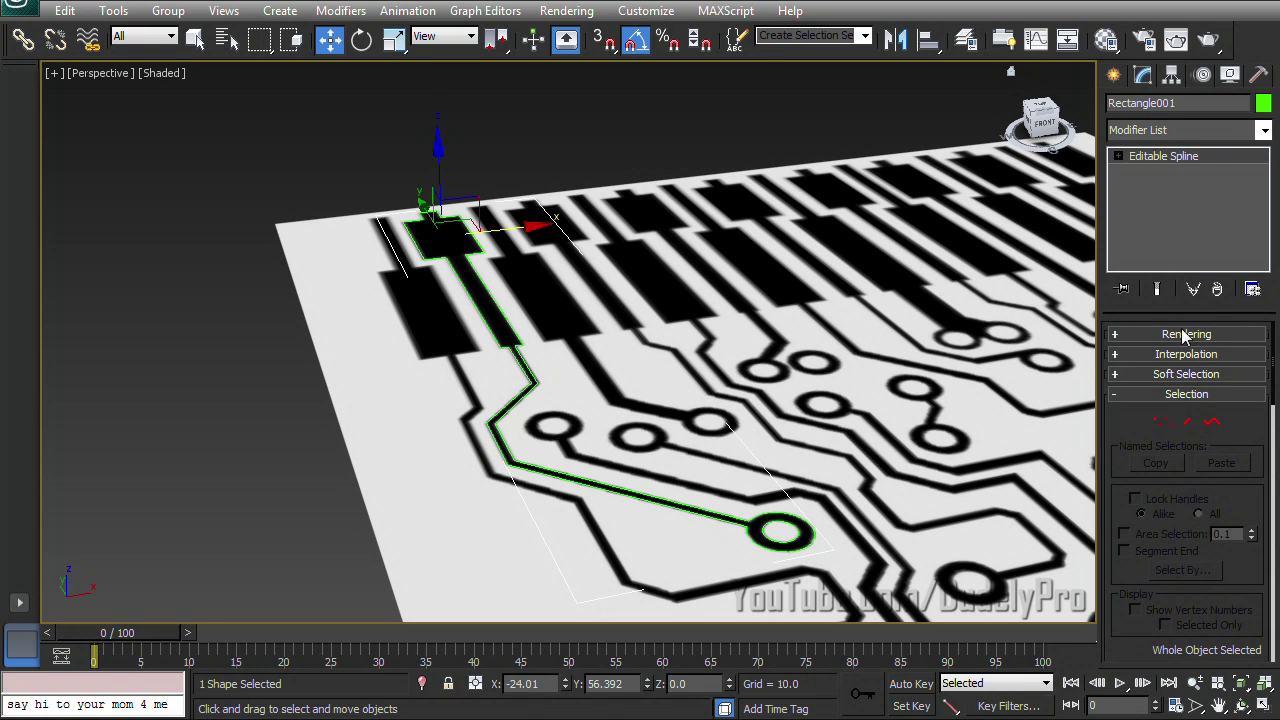
Step: Make the spline visible in both renderer and viewport as a radial line with a thickness of 0.2
left_click(1190, 334)
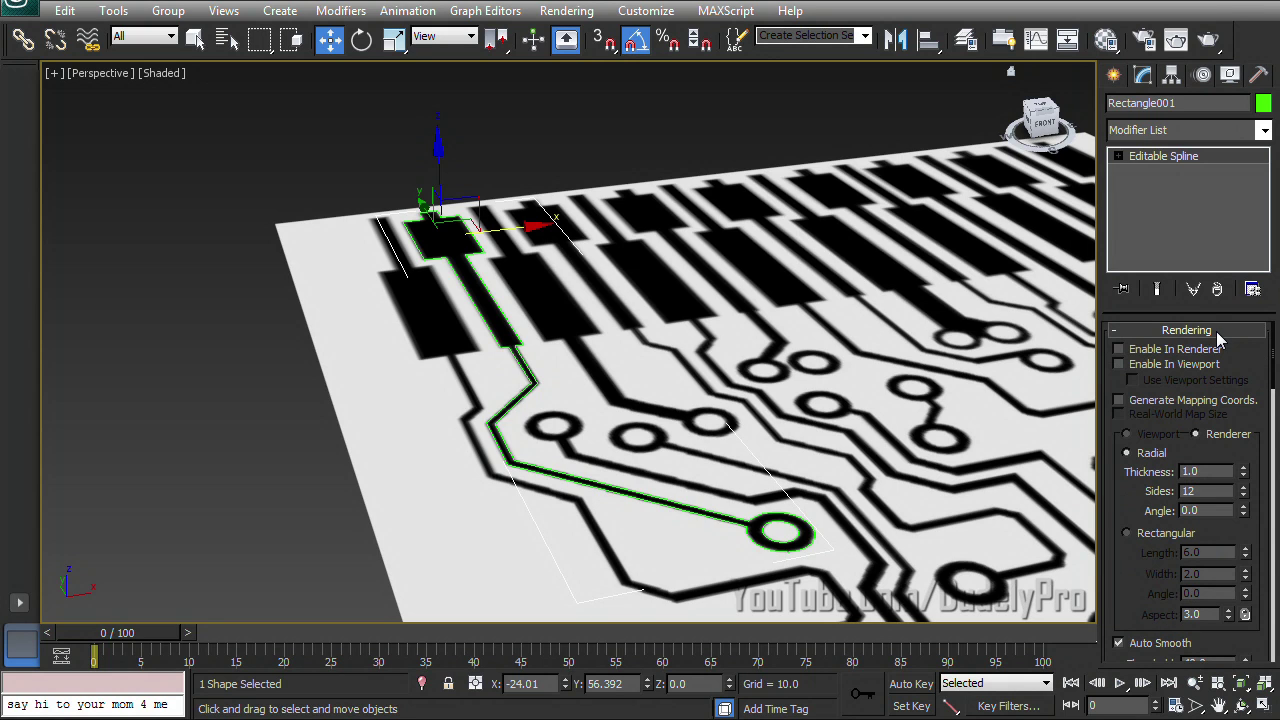
scroll(1245, 358, "down", 1)
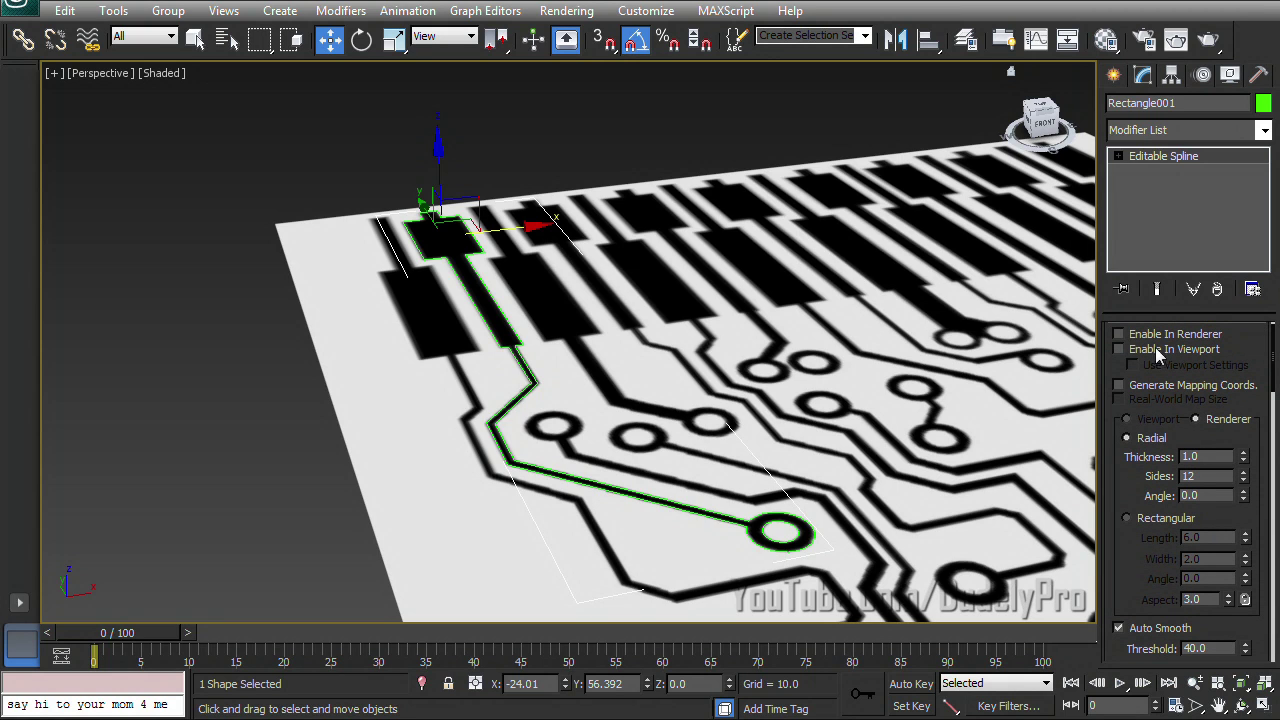
left_click(1119, 335)
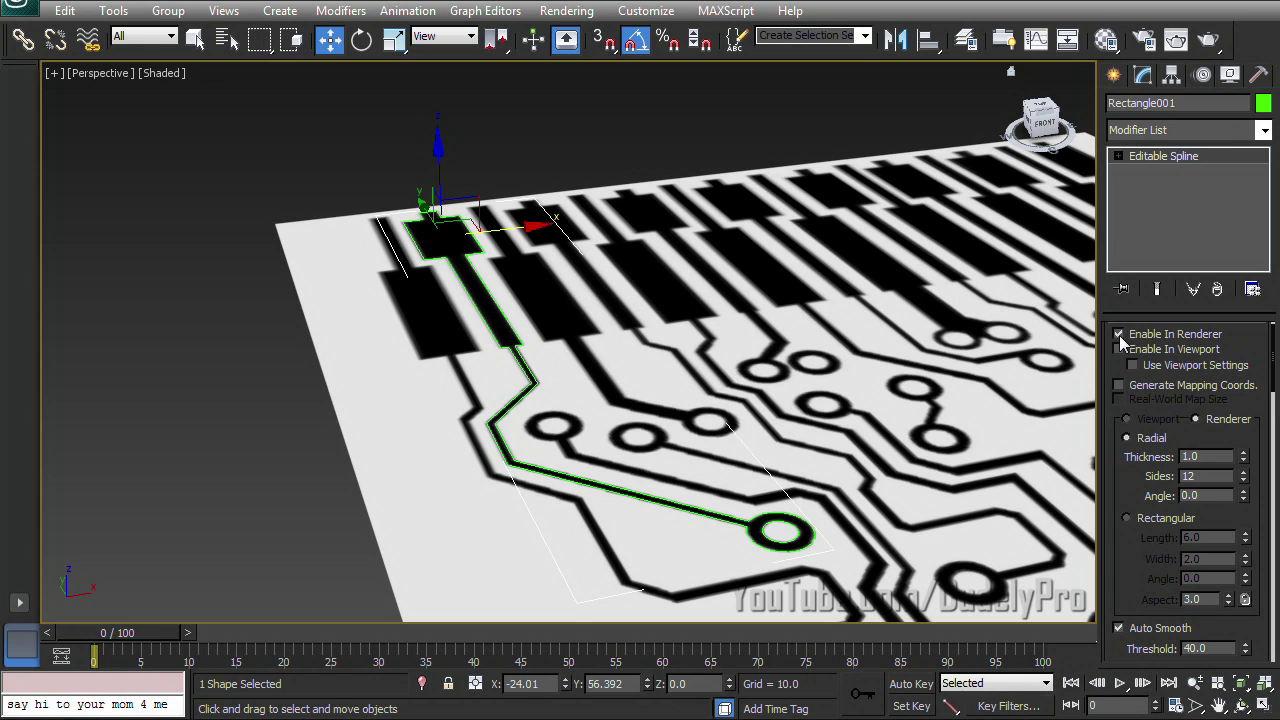
left_click(1119, 349)
scroll(877, 290, "up", 3)
scroll(1245, 420, "down", 2)
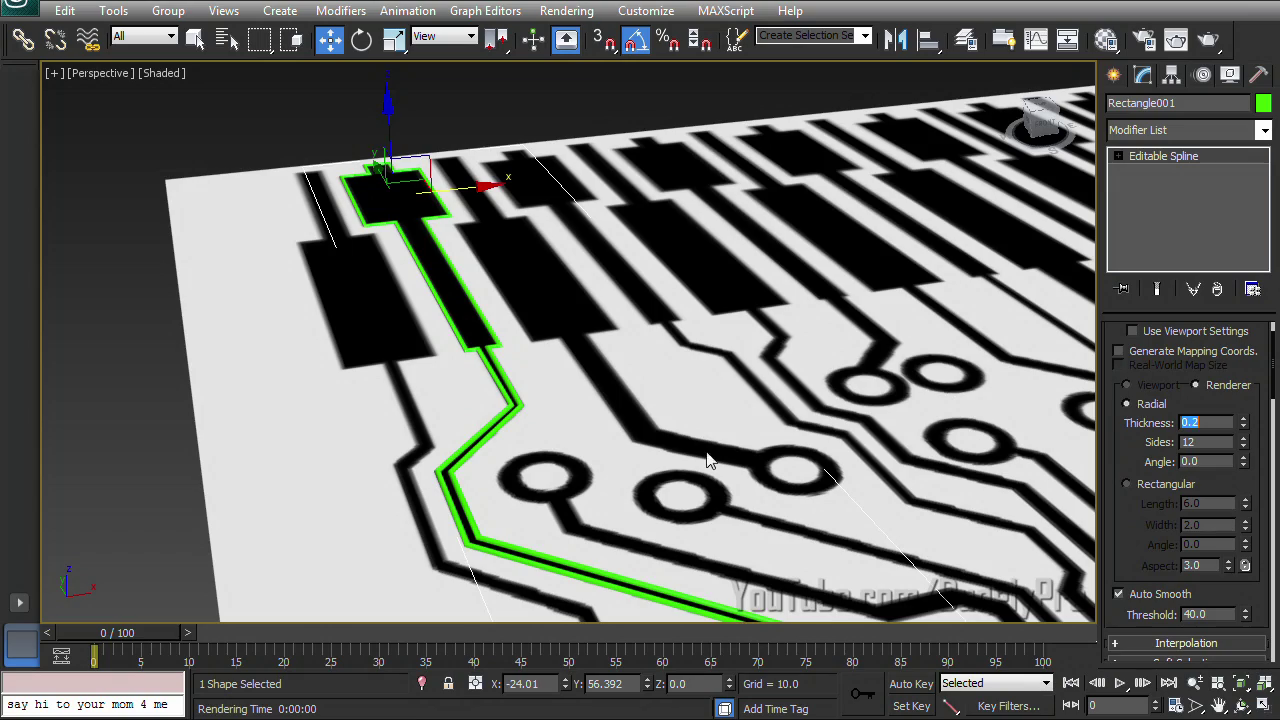
Step: Move the outline about 26 units in the negative X direction, clear of the circuit template
middle_click_drag(707, 460, 583, 388, "alt")
left_click_drag(500, 182, 245, 262)
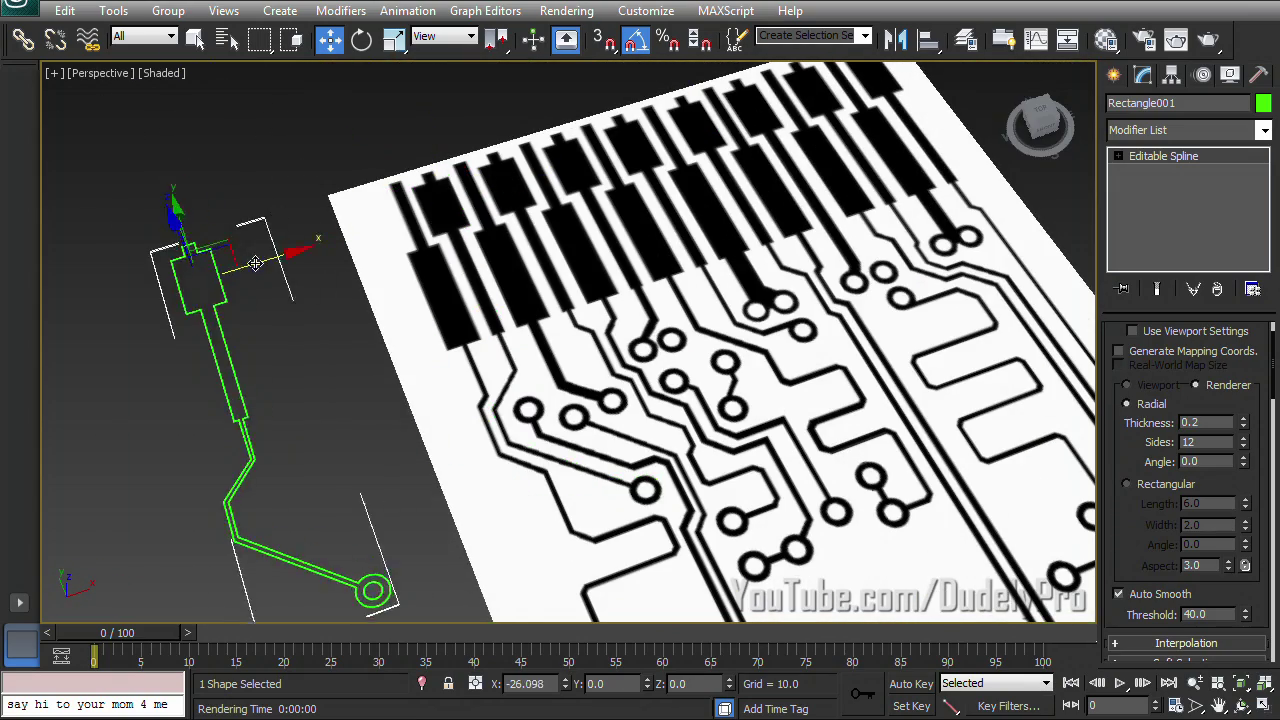
mouse_move(245, 262)
middle_mouse_down("alt")
mouse_move(357, 378)
mouse_move(493, 333)
mouse_move(494, 366)
middle_mouse_up("alt")
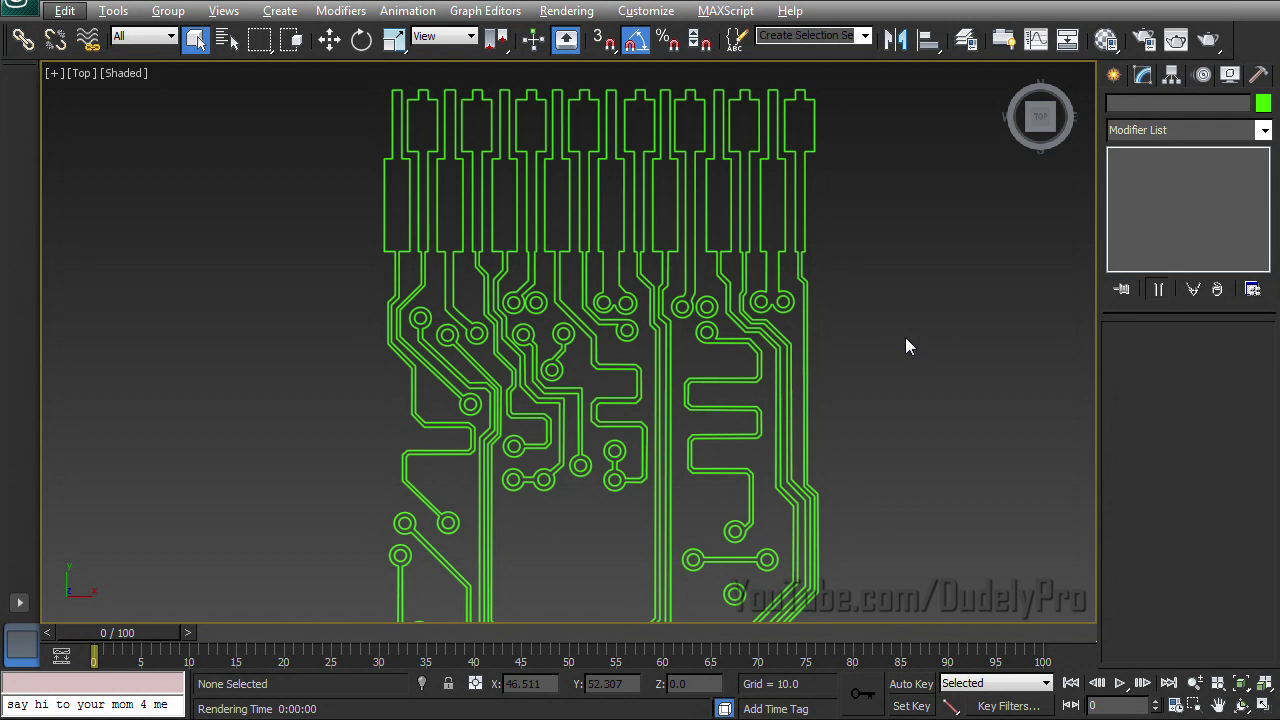
Step: Rotate the top view so the complete circuit lies horizontally, and render it
left_click(1072, 69)
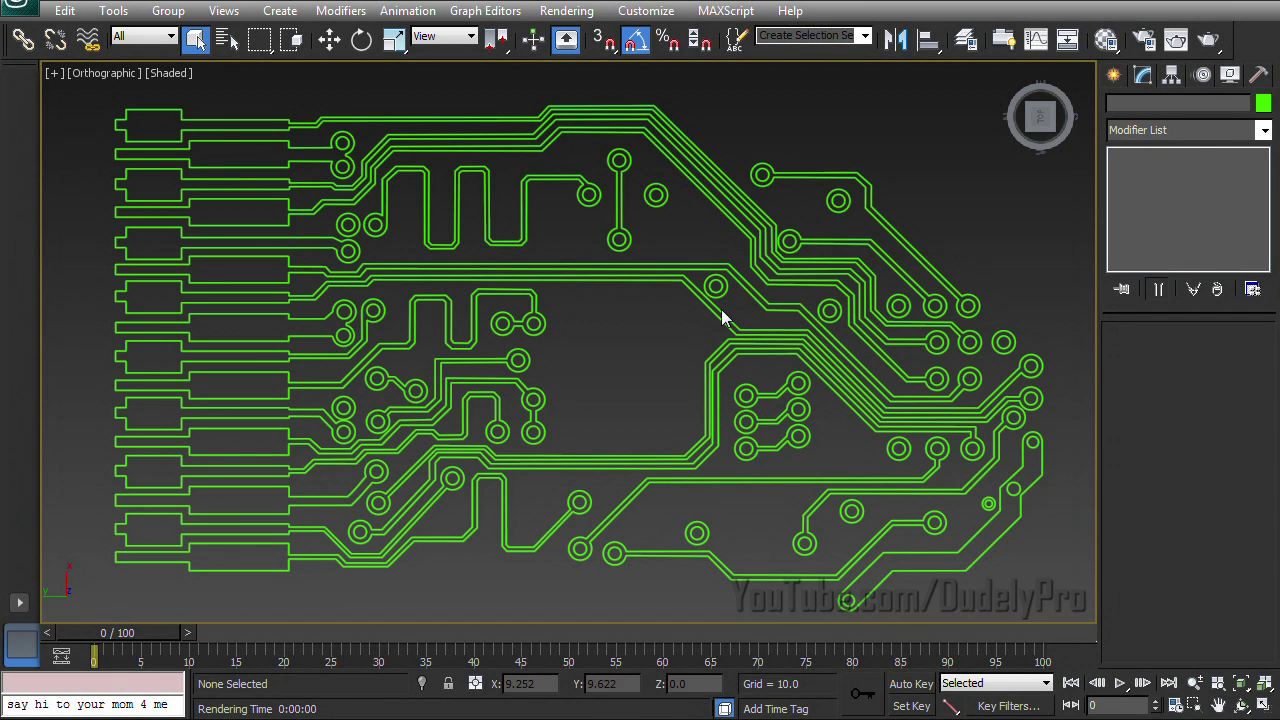
left_click(1208, 40)
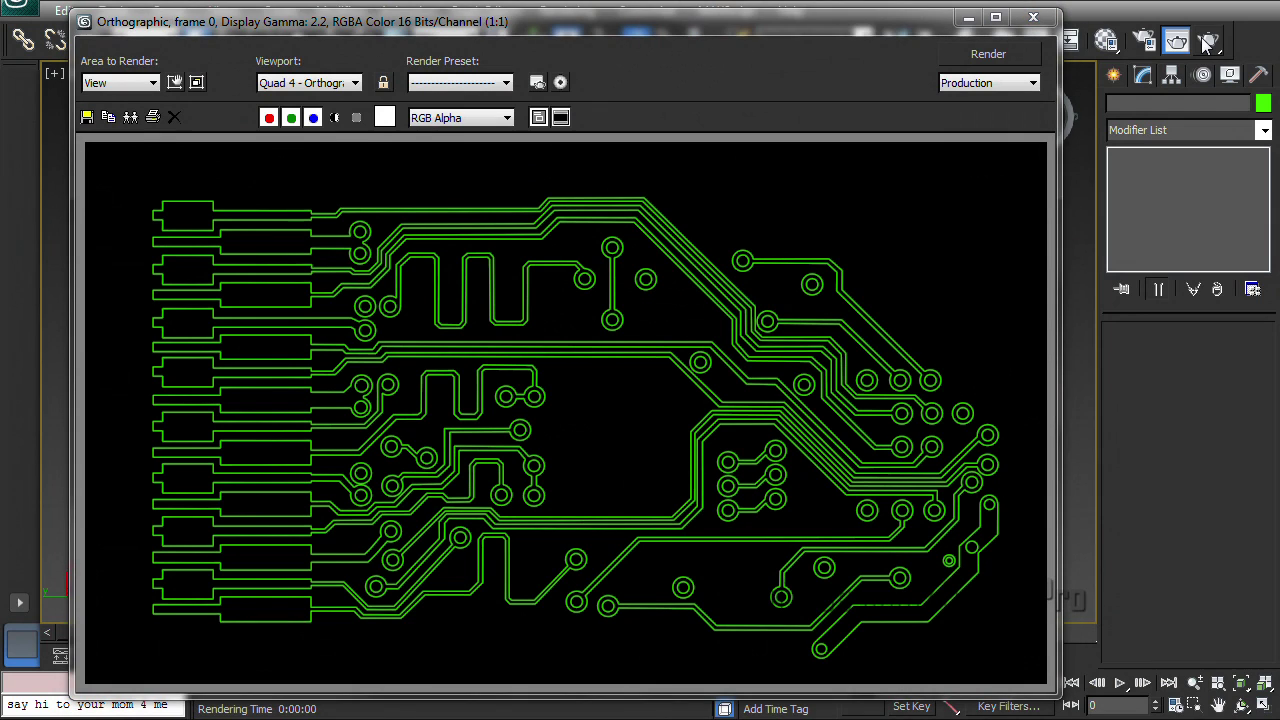